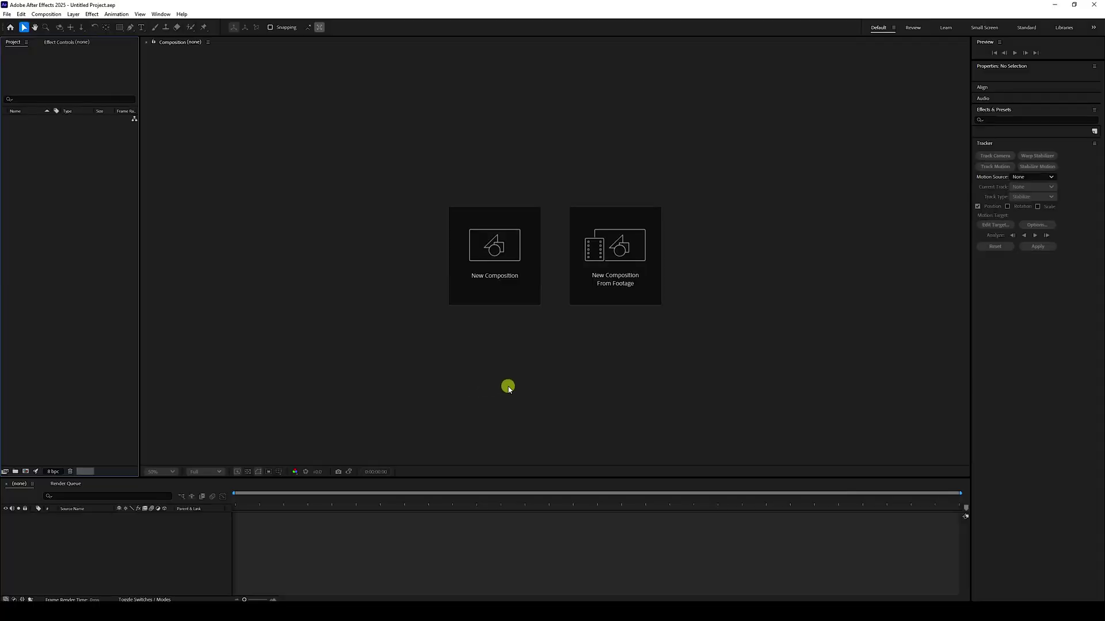
Create a composition from the clip 002 footage and set the viewer resolution to Full
left_click(614, 288)
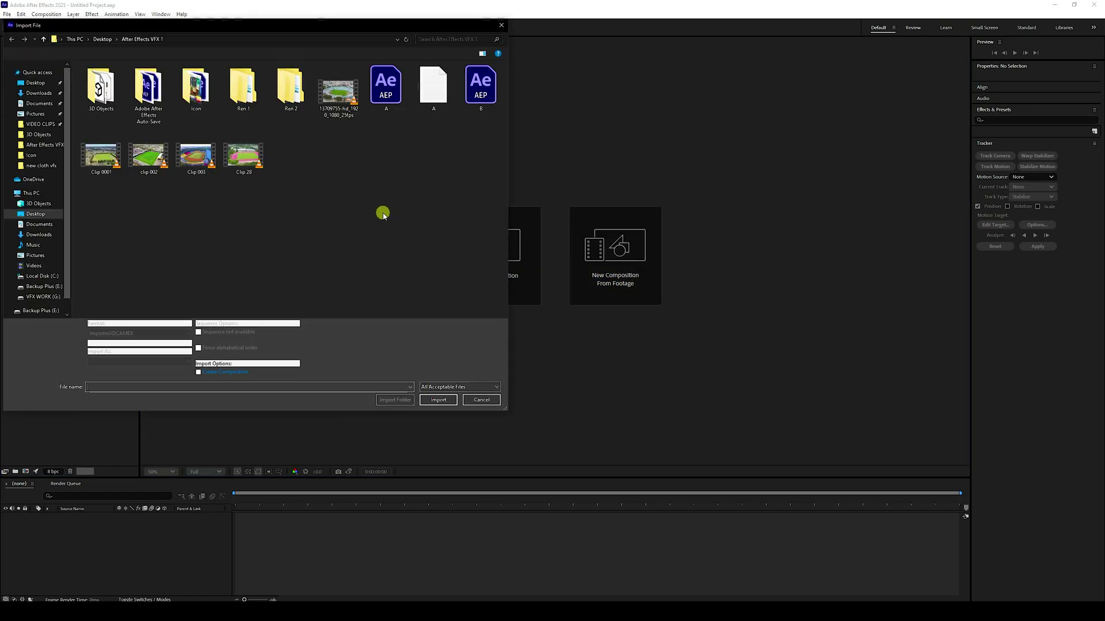
left_click(149, 156)
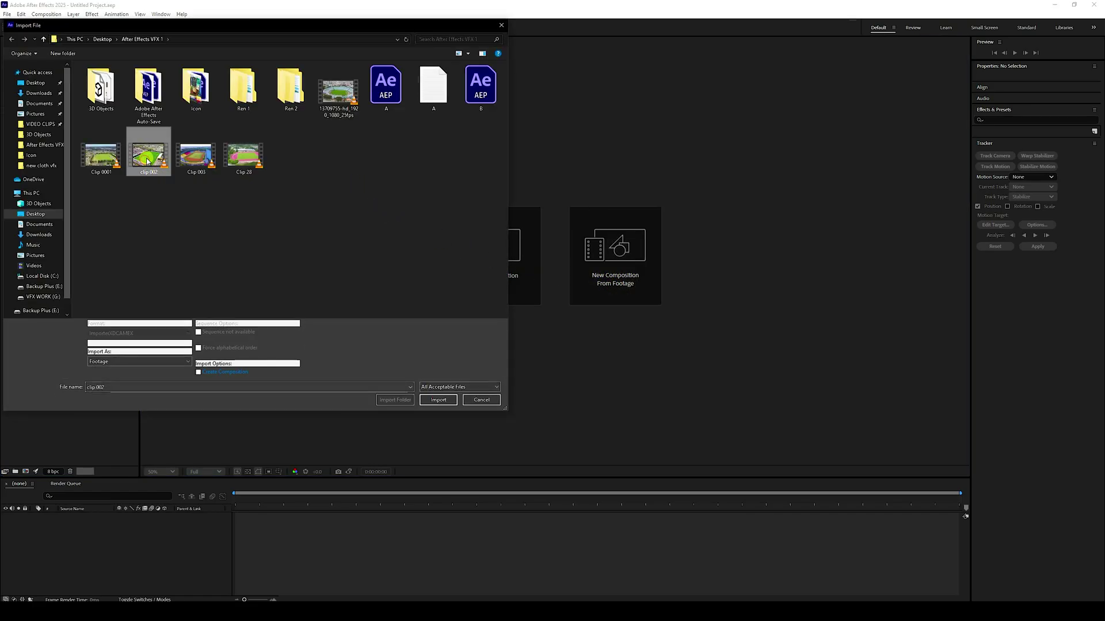
left_click(438, 399)
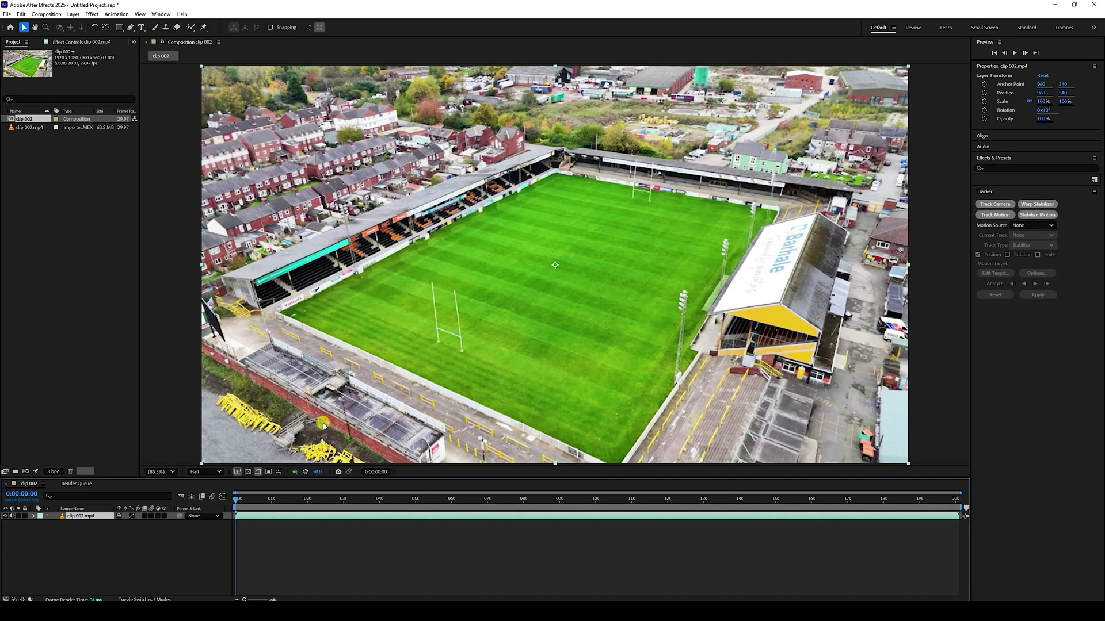
left_click(211, 472)
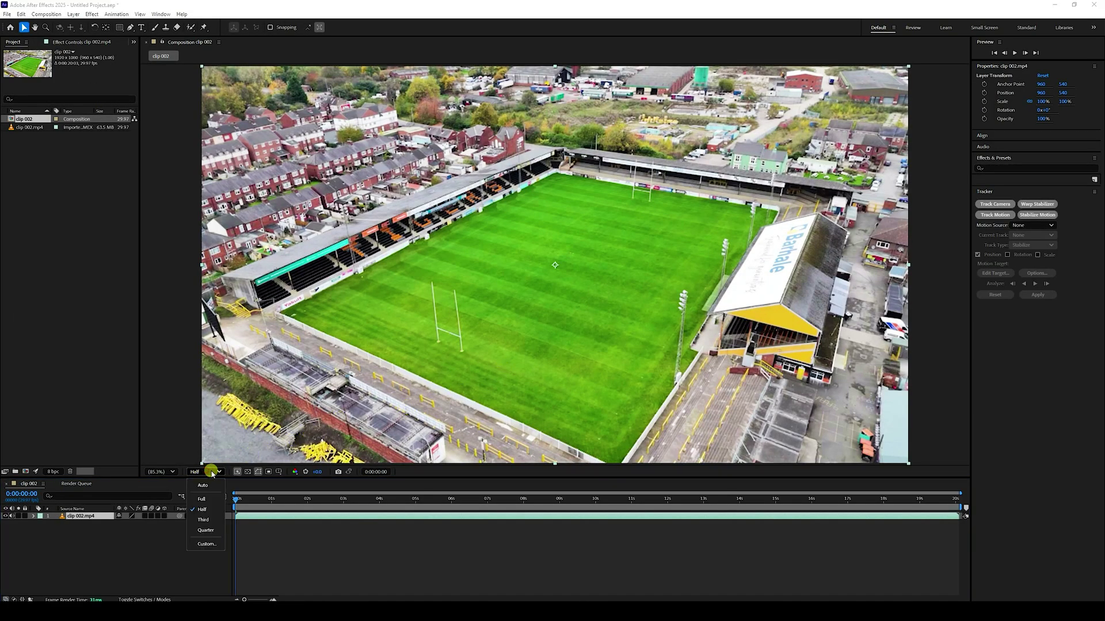
left_click(201, 499)
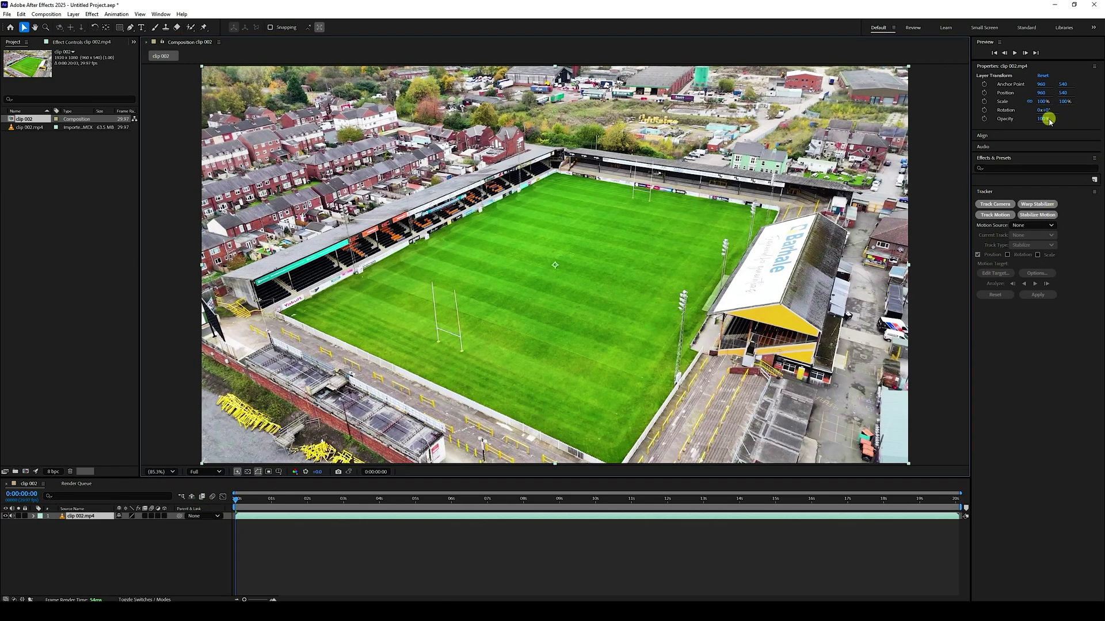
Run 3D camera tracking on the clip 002 footage layer
left_click(989, 173)
left_click(160, 14)
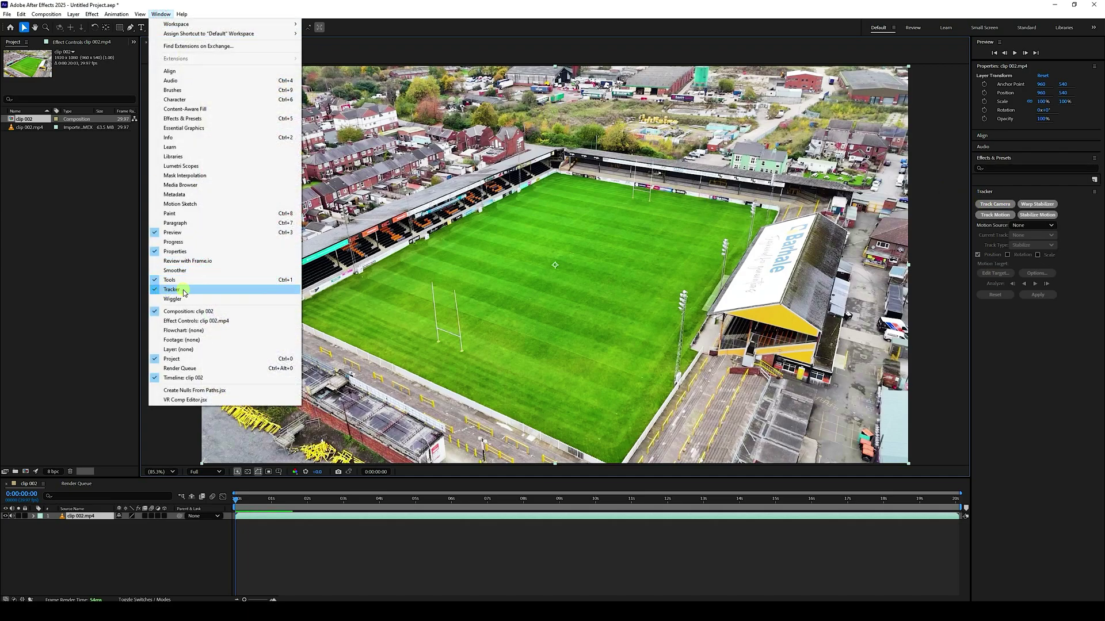
left_click(994, 203)
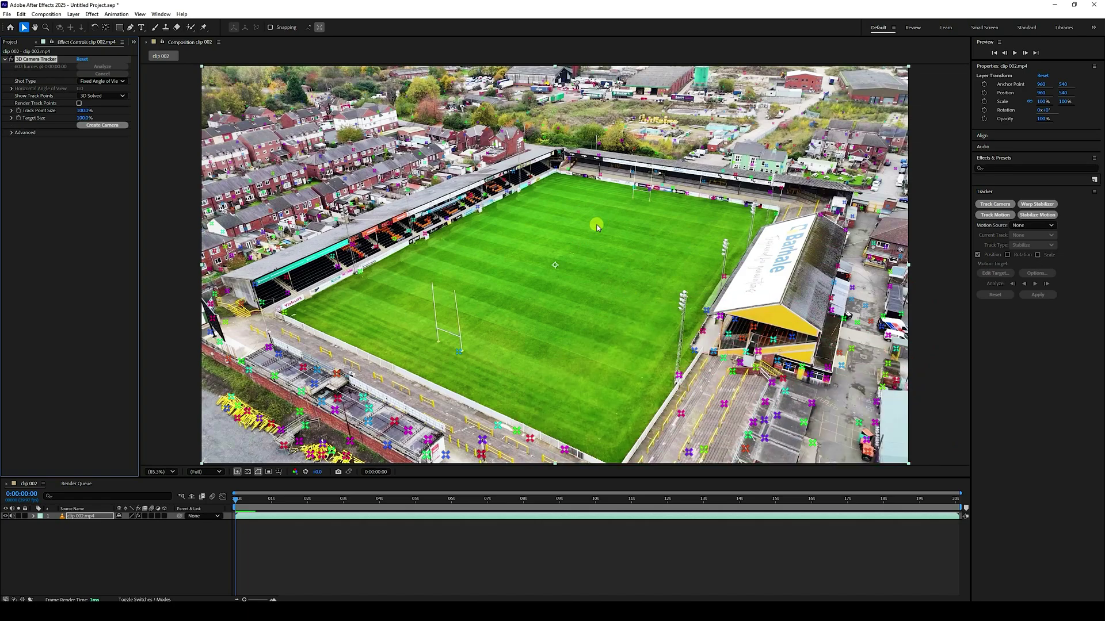
Set the ground plane and origin from track points on the far half of the pitch, and create a solid and camera there
left_click(609, 239)
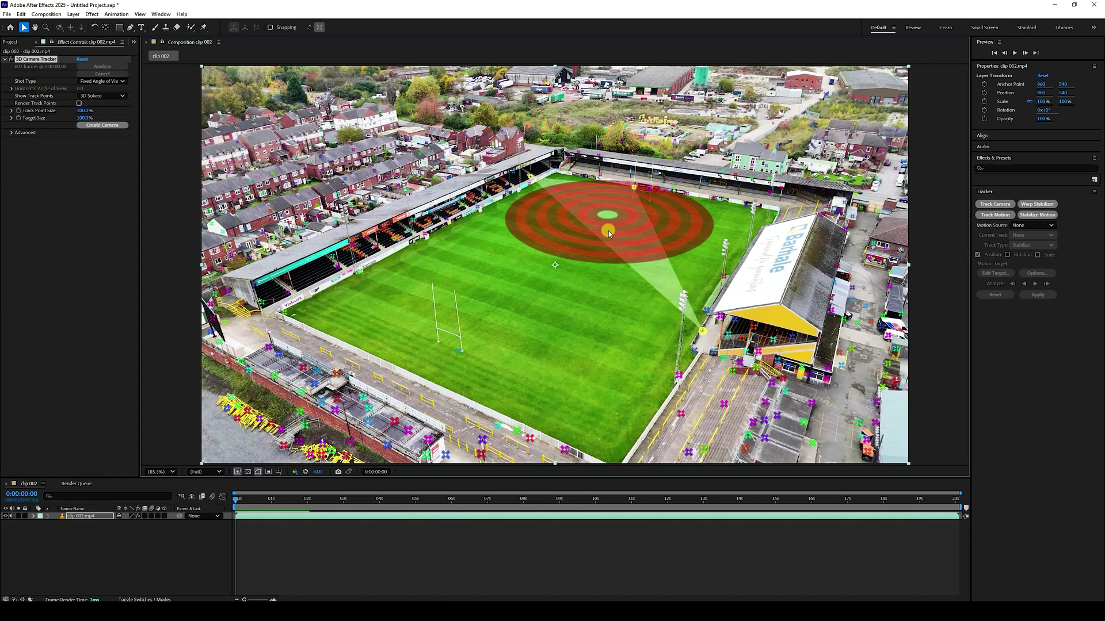
right_click(600, 218)
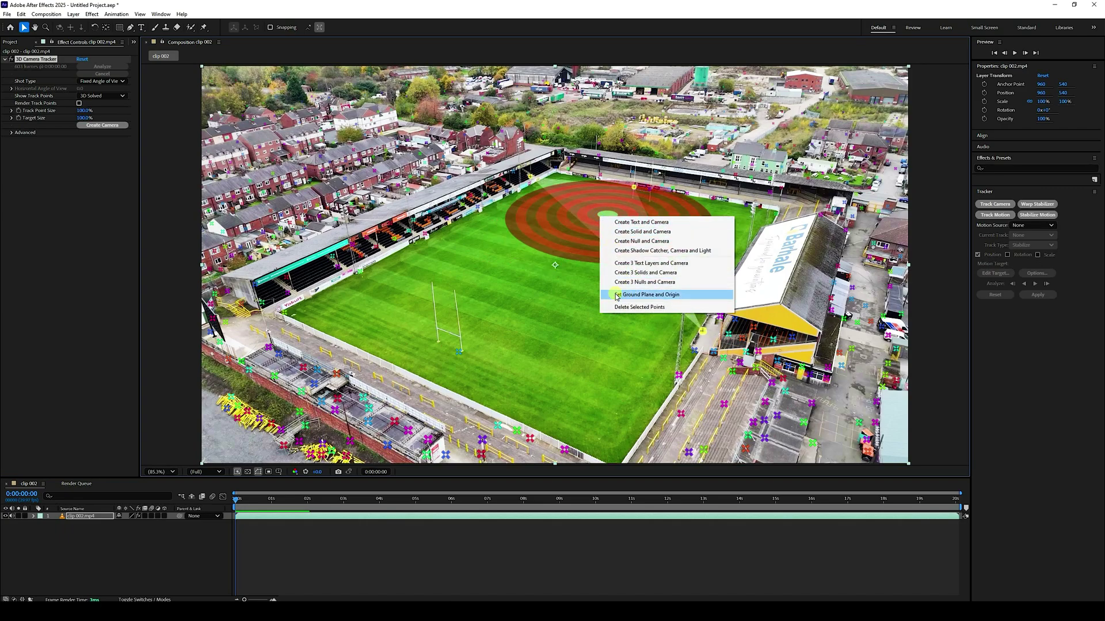
left_click(664, 295)
right_click(600, 216)
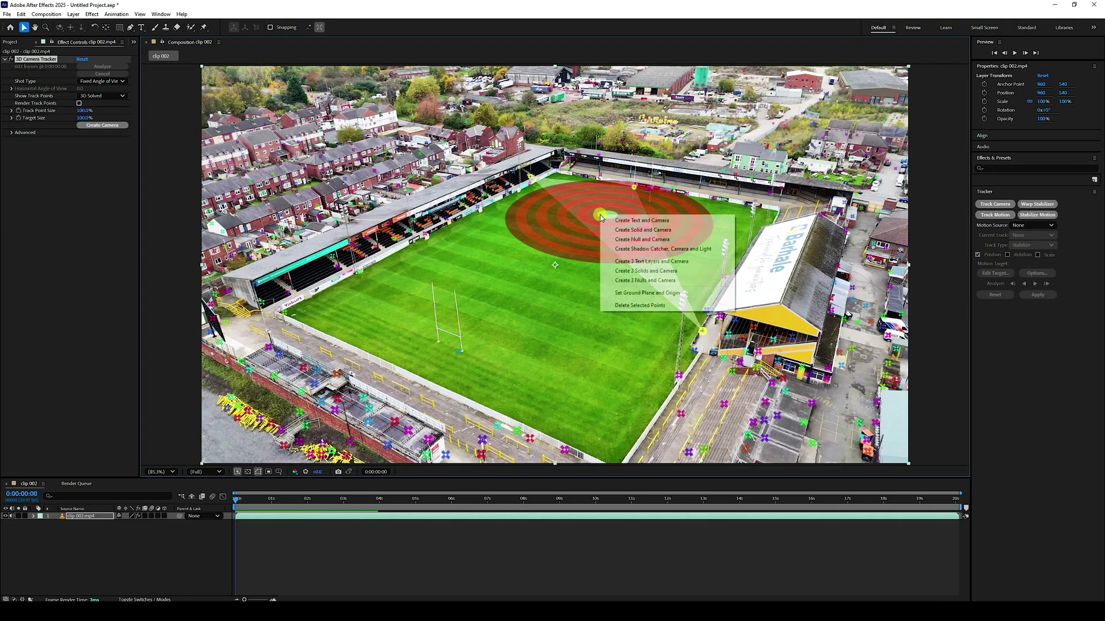
left_click(639, 230)
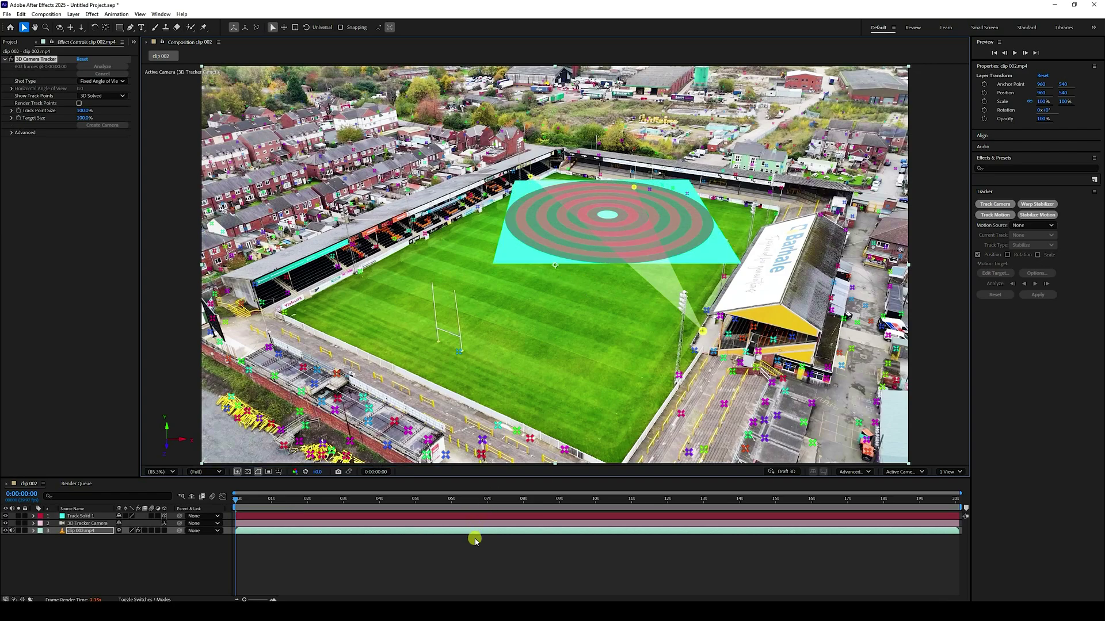
left_click(461, 554)
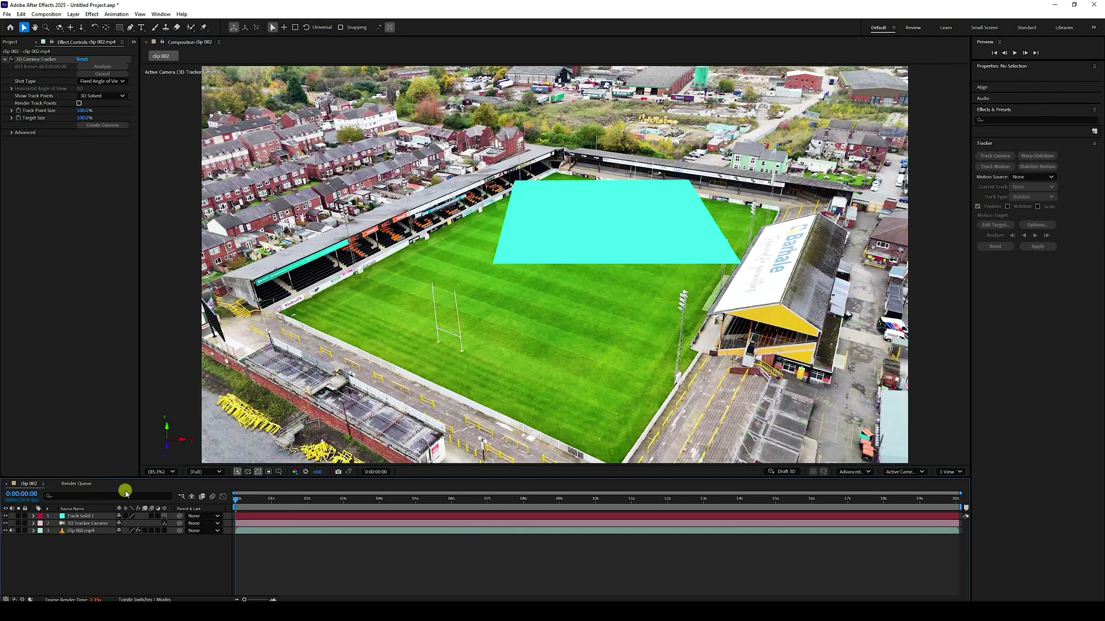
Rotate the track solid about 31° around Z to line it up with the pitch edges
left_click(34, 517)
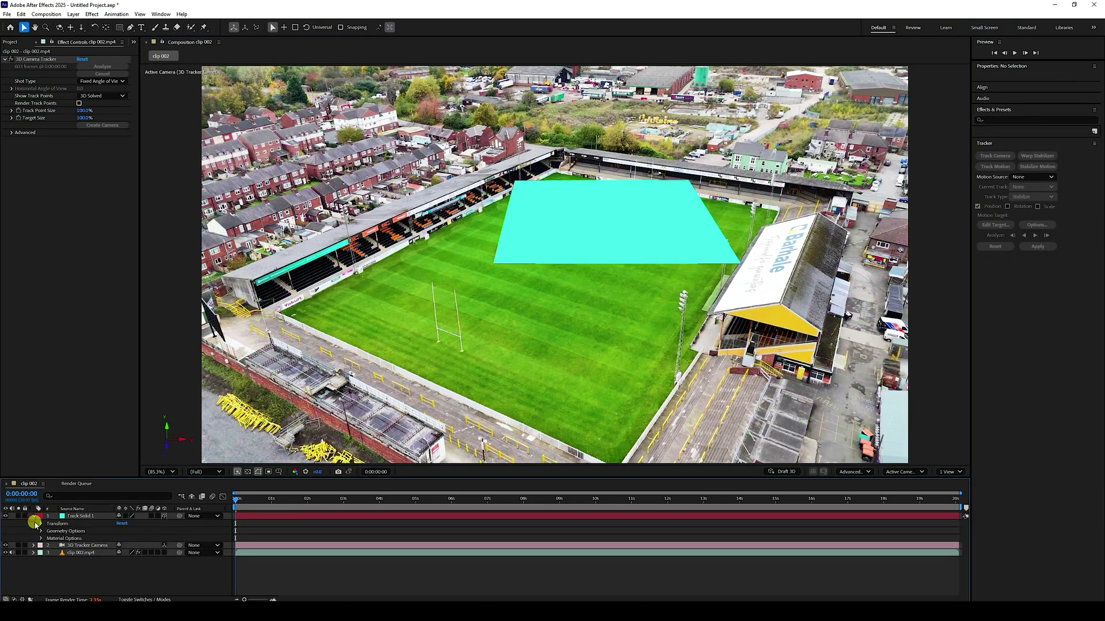
left_click(41, 524)
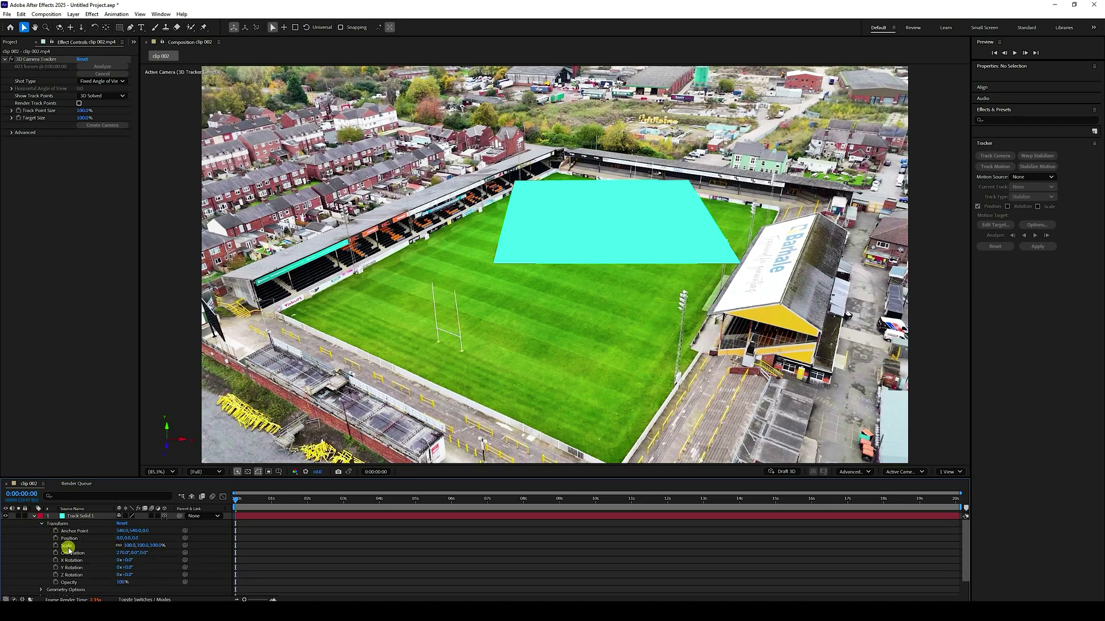
left_click_drag(127, 576, 144, 577)
Stretch the track solid to about 133% by 219% and move it to about -123.6, 0, -263.6 so it covers the pitch
left_click_drag(709, 237, 738, 256)
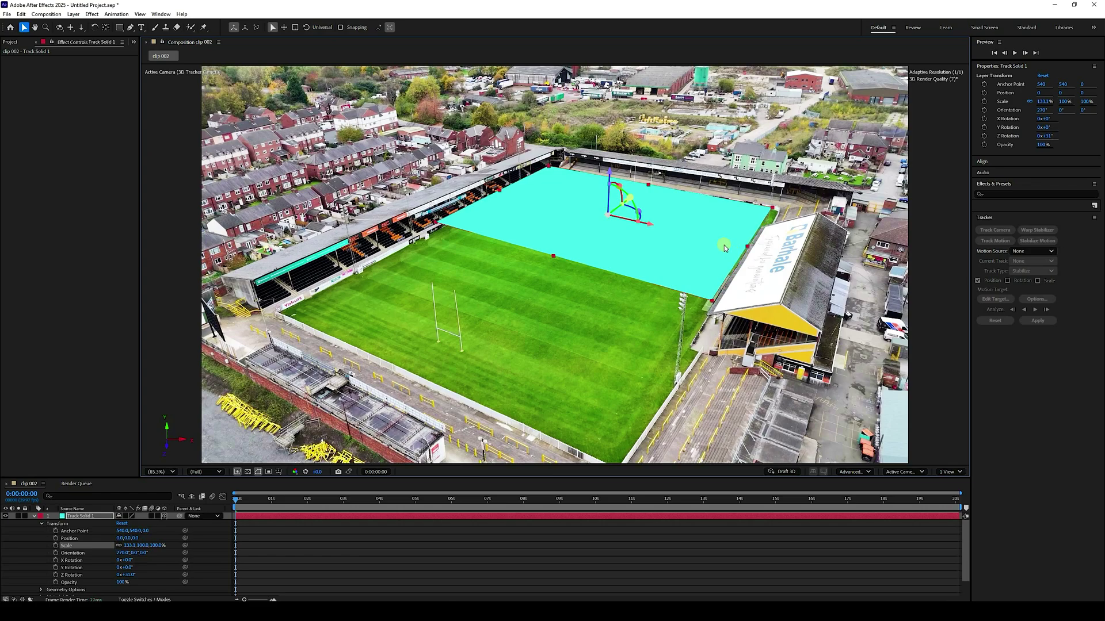
mouse_move(651, 225)
left_mouse_down()
mouse_move(661, 229)
mouse_move(639, 233)
left_mouse_up()
left_click_drag(559, 258, 480, 342)
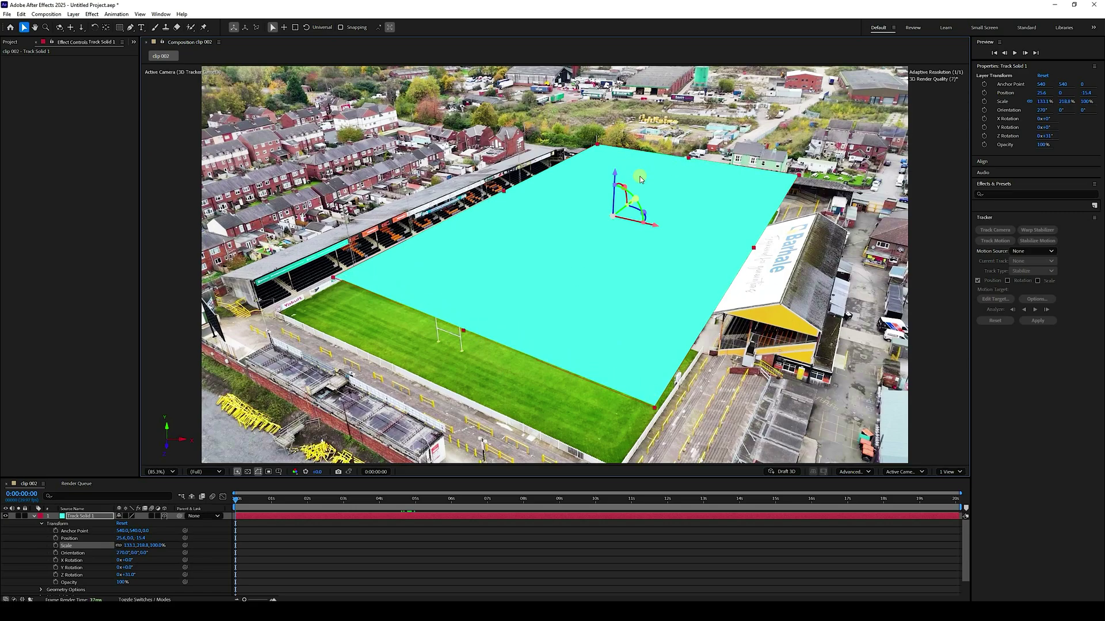
left_click_drag(621, 213, 596, 236)
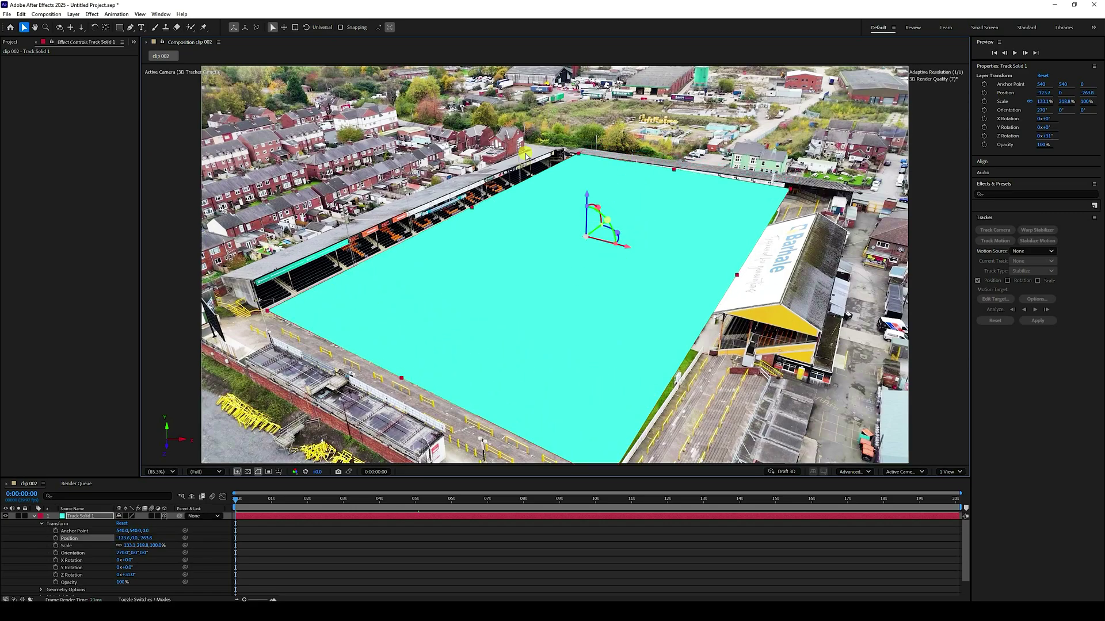
key("comma")
key("comma")
key("period")
key("period")
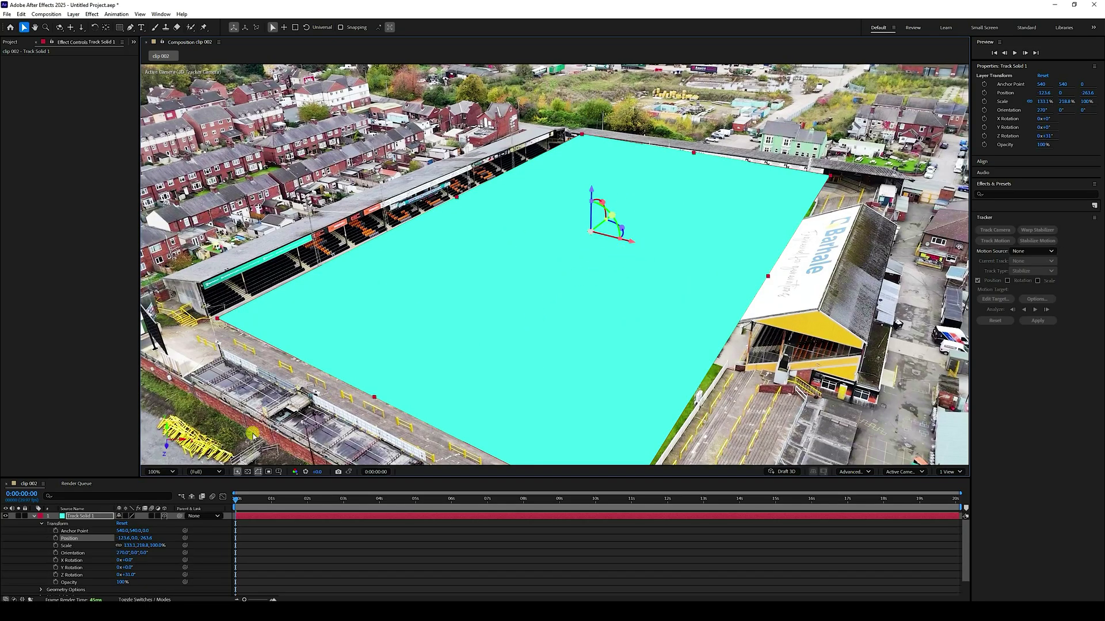
left_click(35, 516)
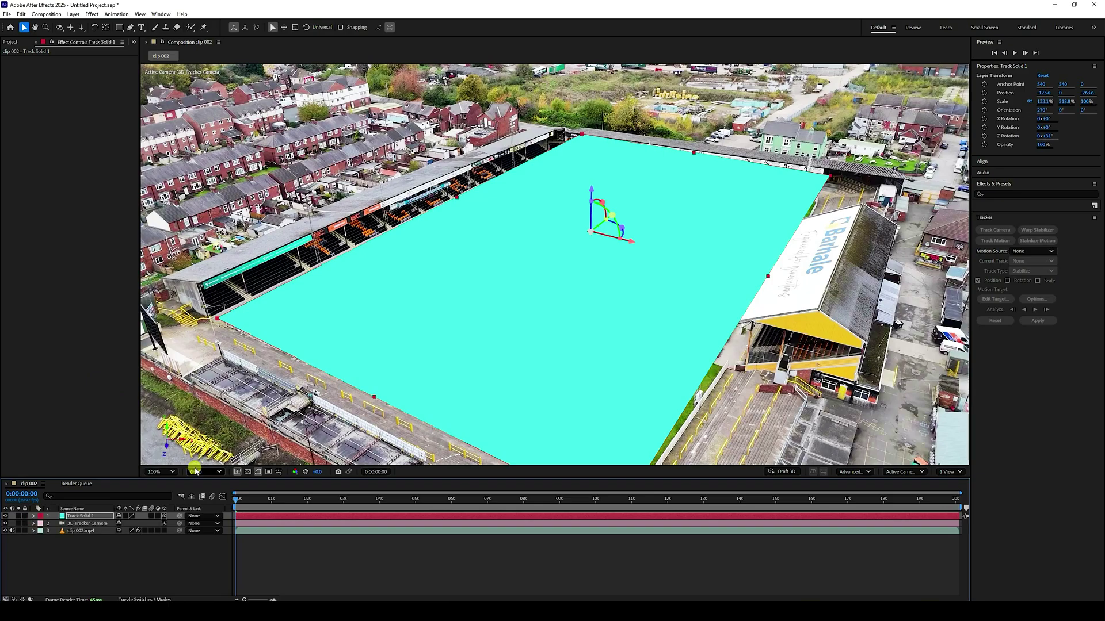
Switch to the browser and review the Apple Watch Series 7, Apple Watch Ultra 2 and iPhone 5s models and the Buikslotermeerplein HDRI
key("ctrl+0")
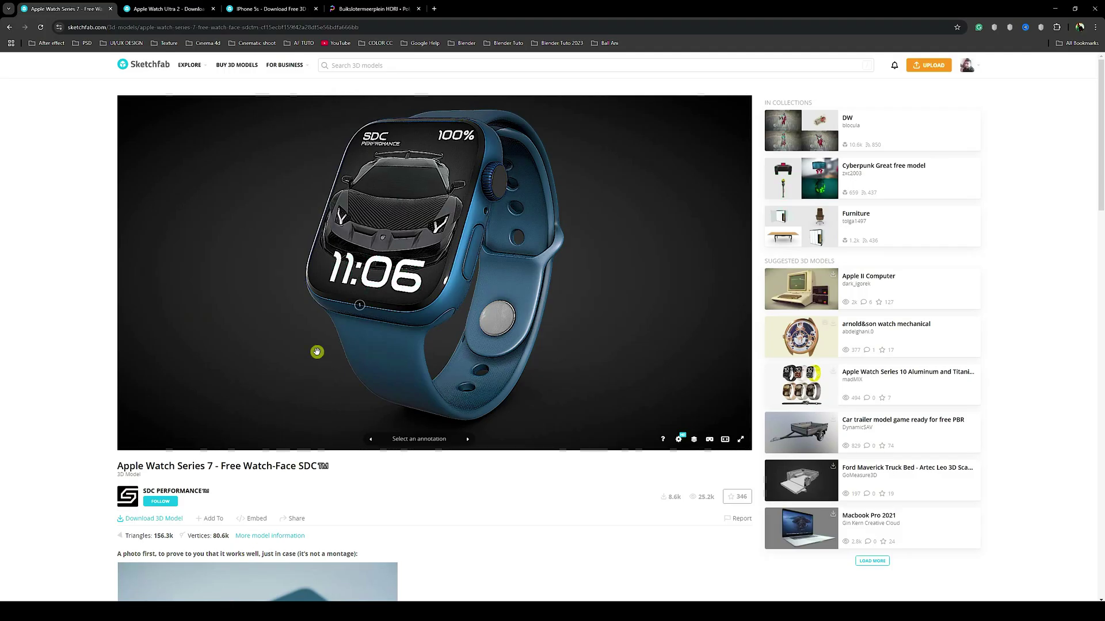
left_click_drag(261, 274, 409, 274)
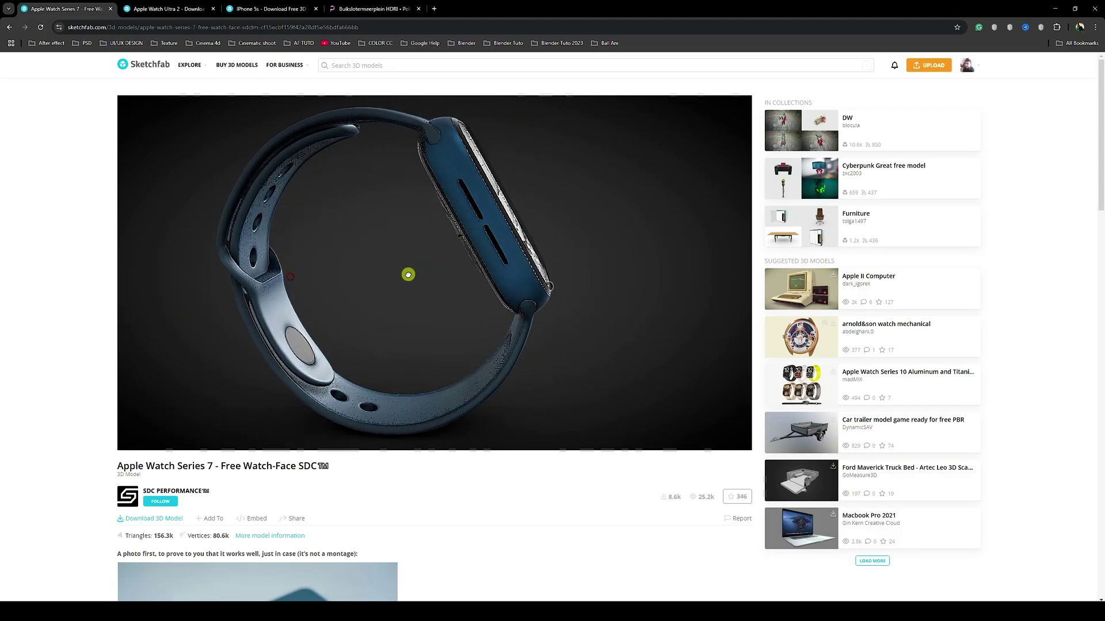
left_click(151, 7)
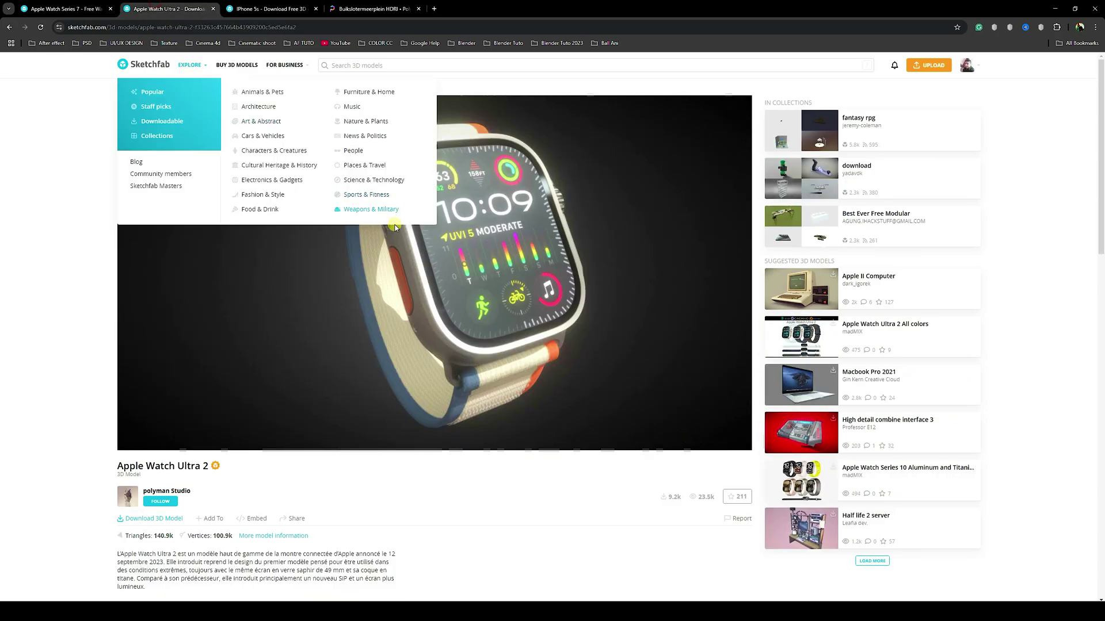
left_click(242, 5)
mouse_move(431, 225)
left_mouse_down()
mouse_move(558, 226)
mouse_move(446, 227)
left_mouse_up()
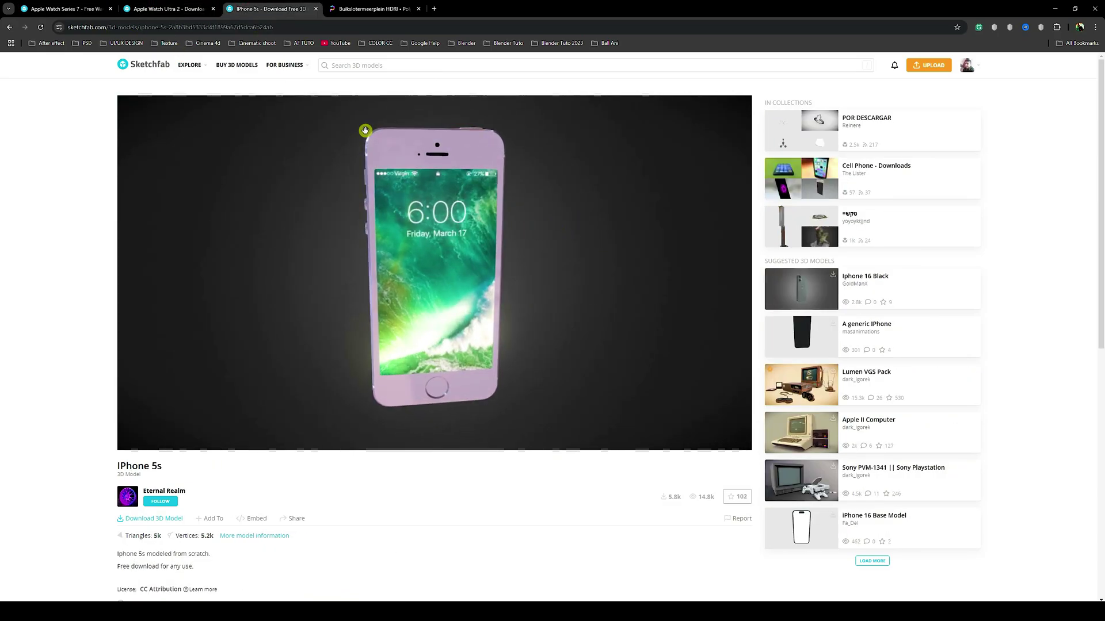
left_click(365, 8)
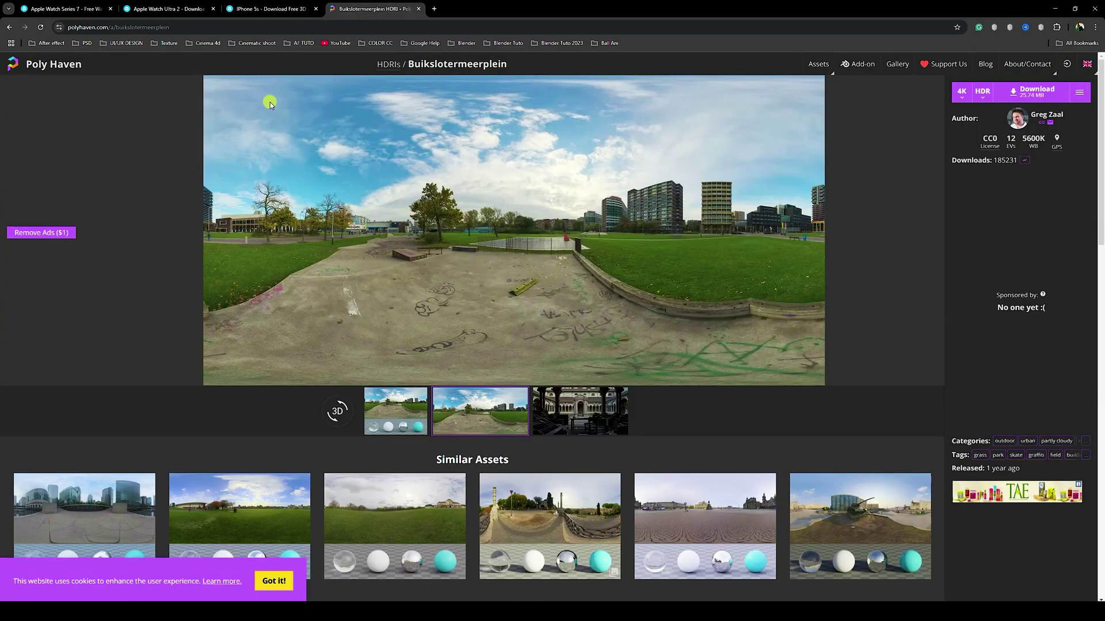
Download the Apple Watch Series 7 and Apple Watch Ultra 2 models in GLB format
left_click(67, 9)
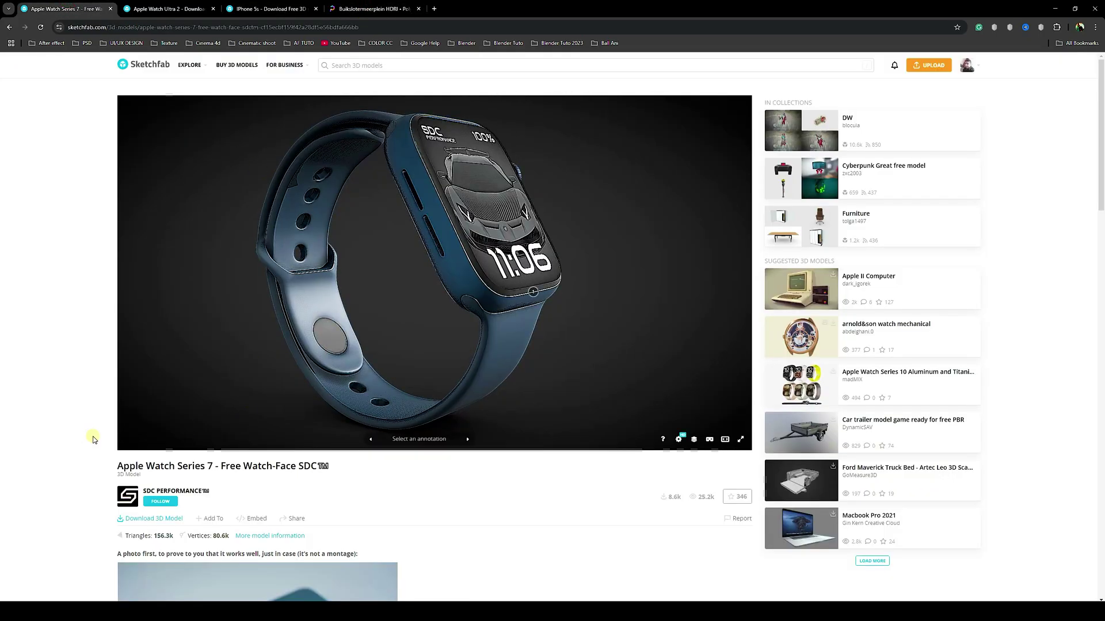
left_click(159, 521)
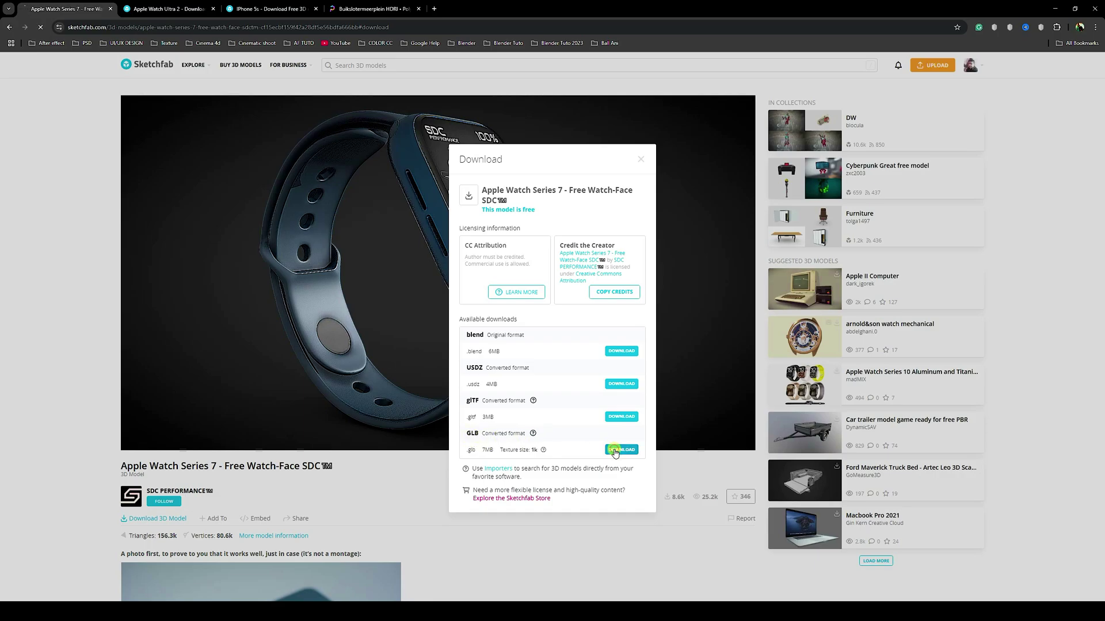
left_click(167, 8)
left_click(162, 518)
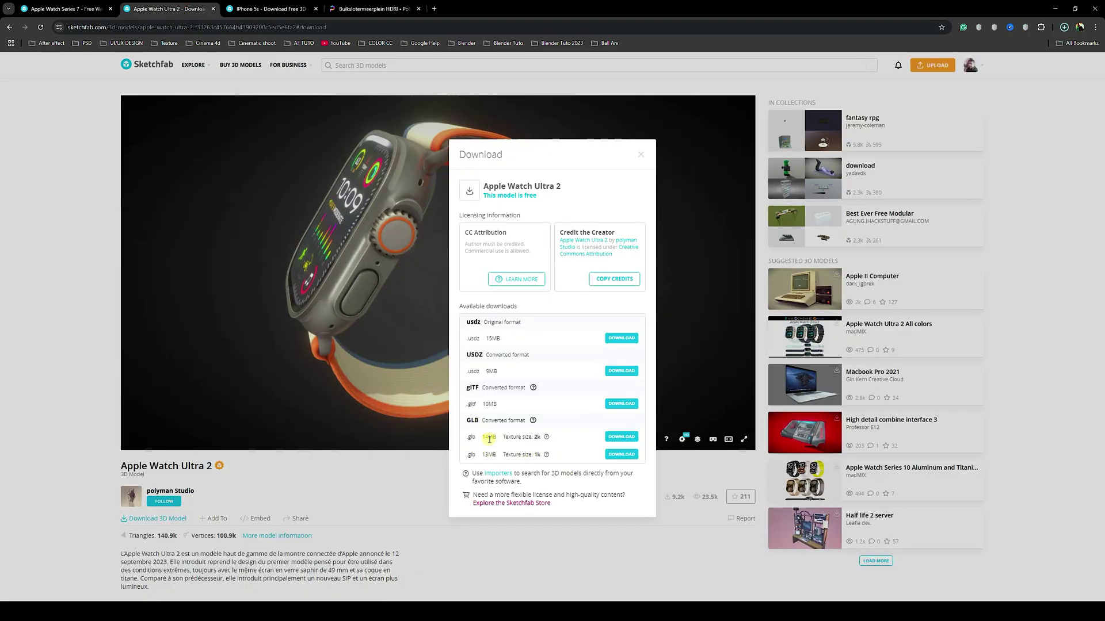
Download the iPhone 5s model in GLB format and the Buikslotermeerplein HDRI in 4K HDR
left_click(252, 7)
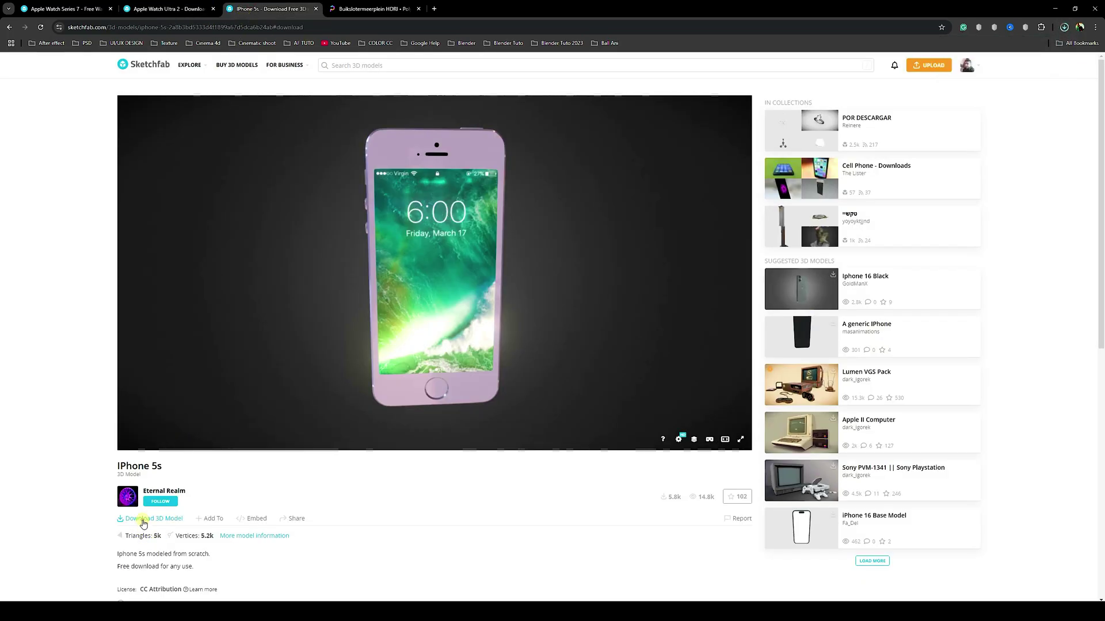
left_click(143, 521)
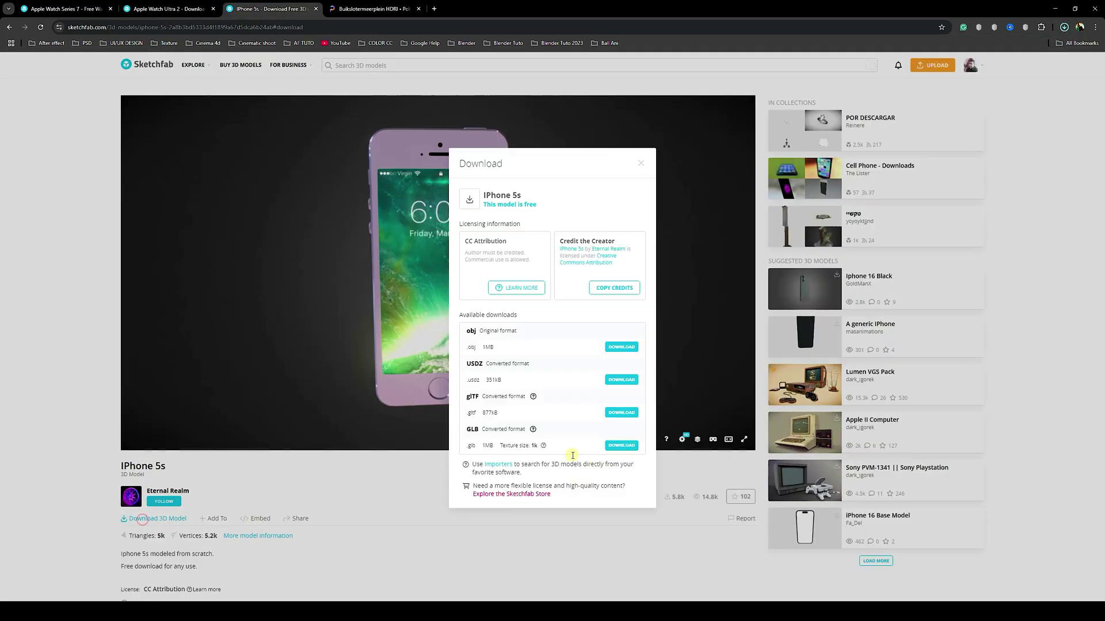
left_click(621, 445)
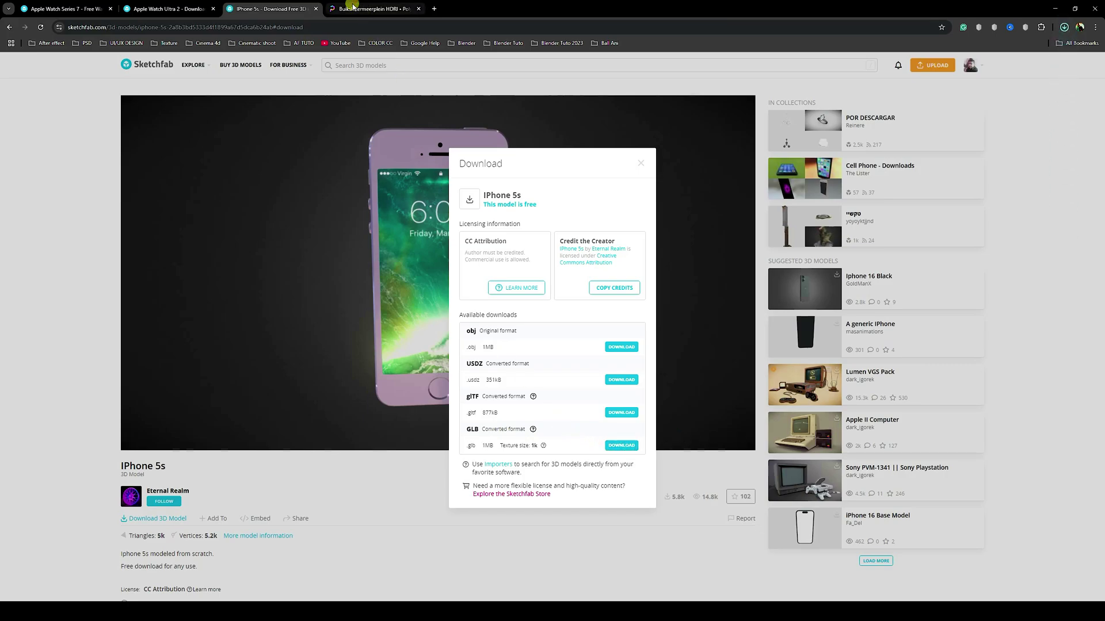
left_click(355, 7)
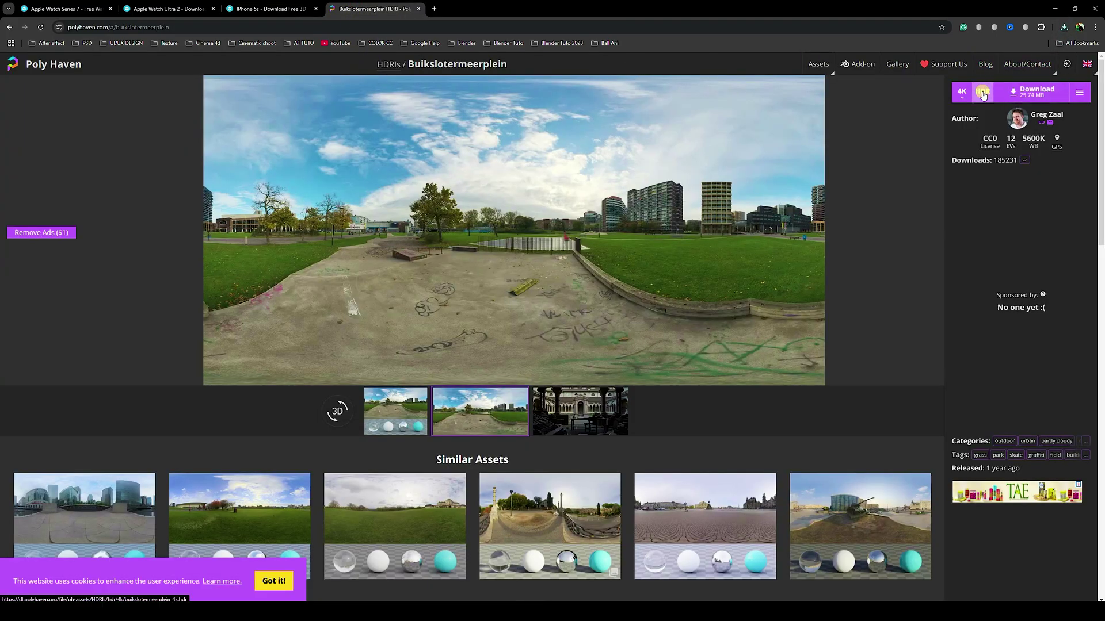
left_click(1039, 90)
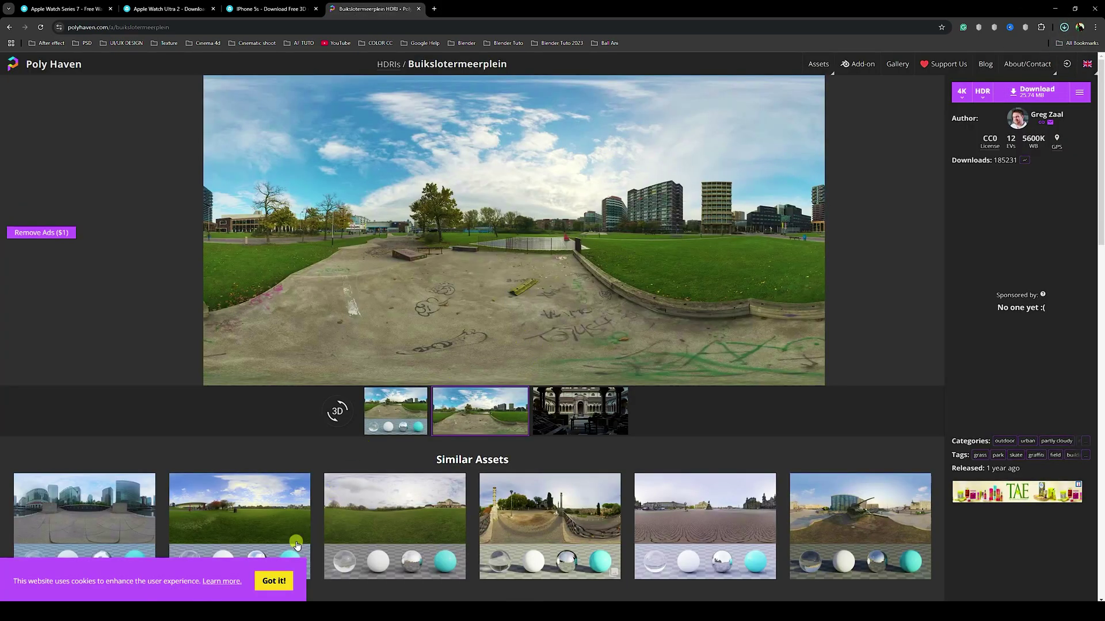
Switch to After Effects and import the Apple Watch Series 7 and Ultra 2 GLB models together with buikslotermeerplein_4k
left_click(214, 599)
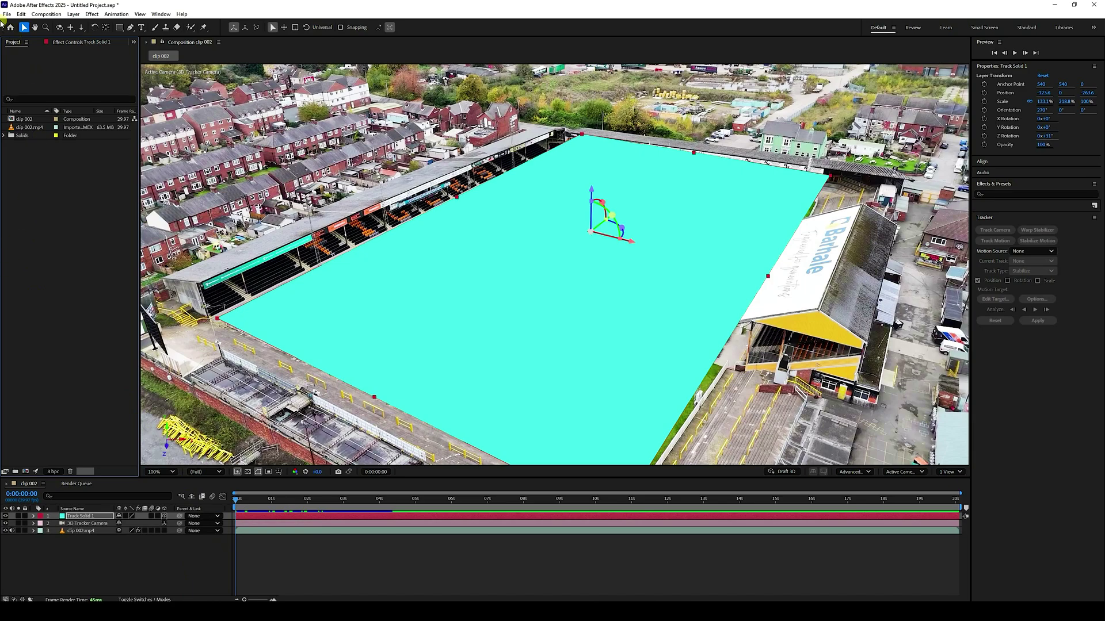
right_click(48, 216)
mouse_move(115, 258)
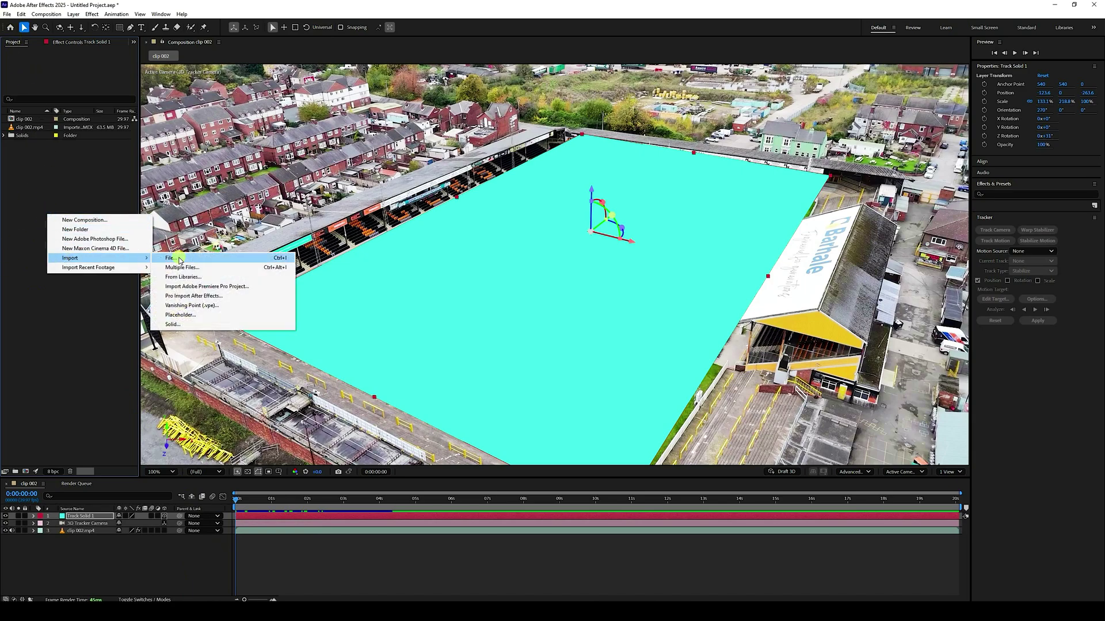
left_click(195, 259)
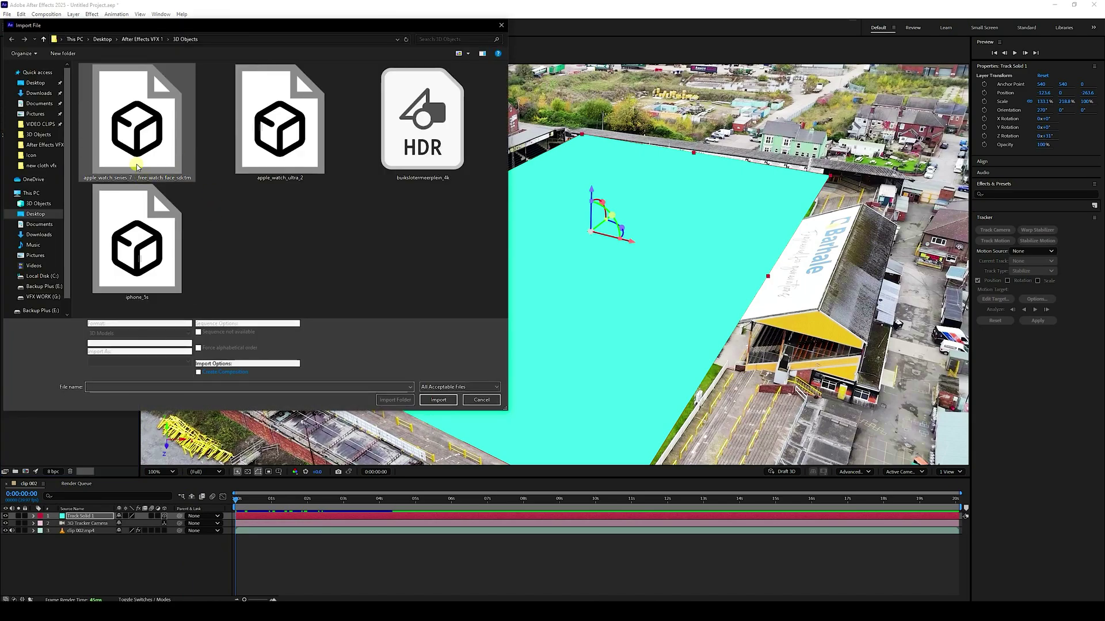
left_click(388, 151, "shift")
left_click(442, 401)
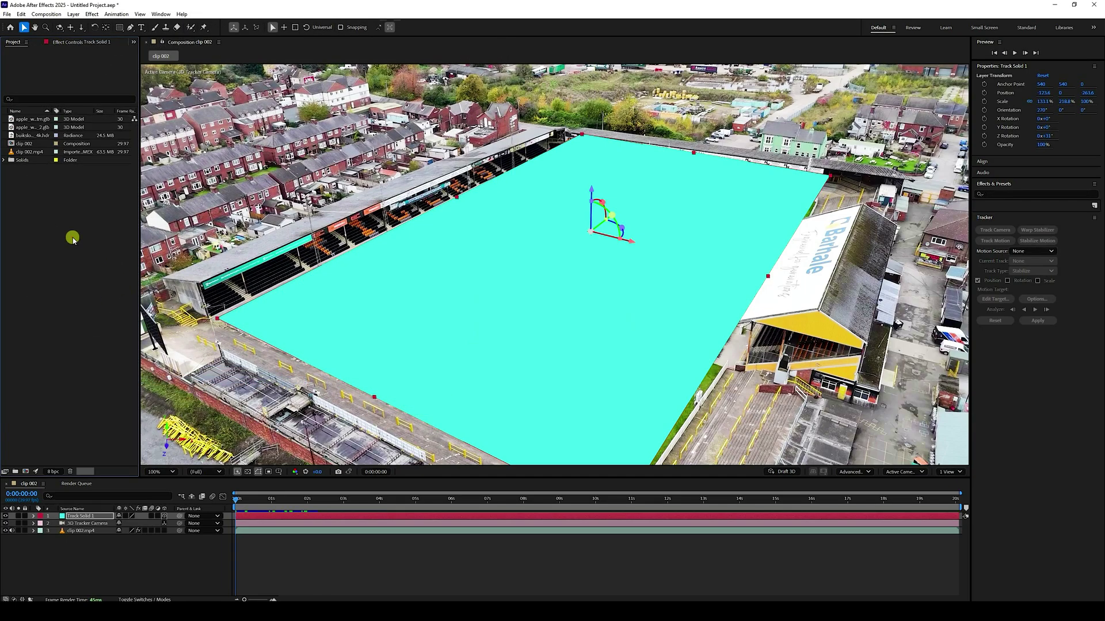
Preview the imported watch models and the Buikslotermeerplein HDR as footage, then close the footage viewer
double_click(27, 121)
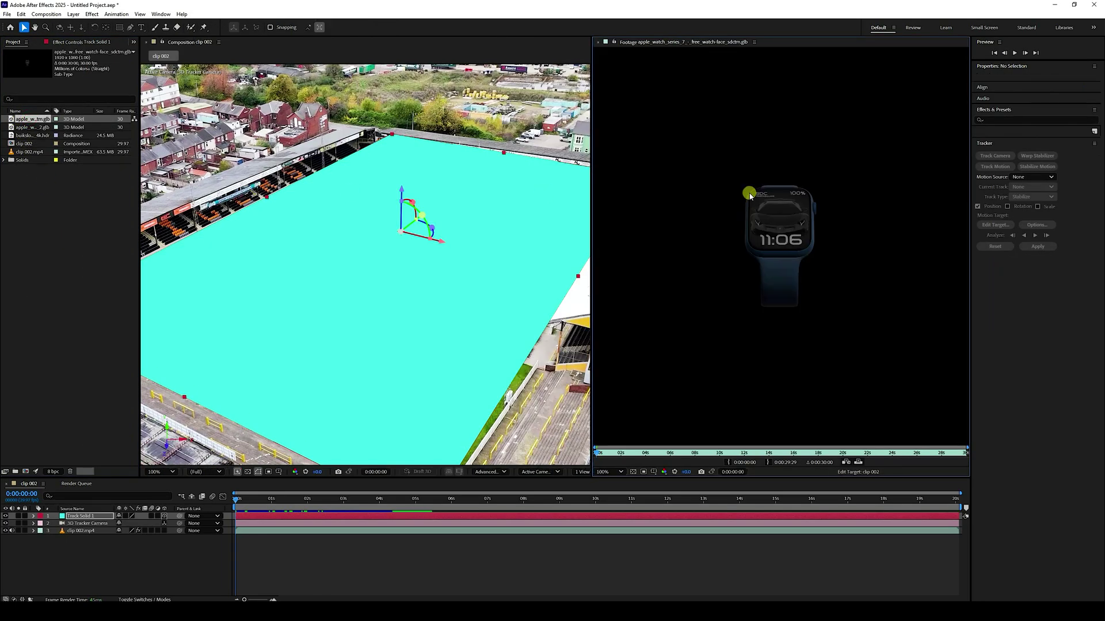
double_click(29, 127)
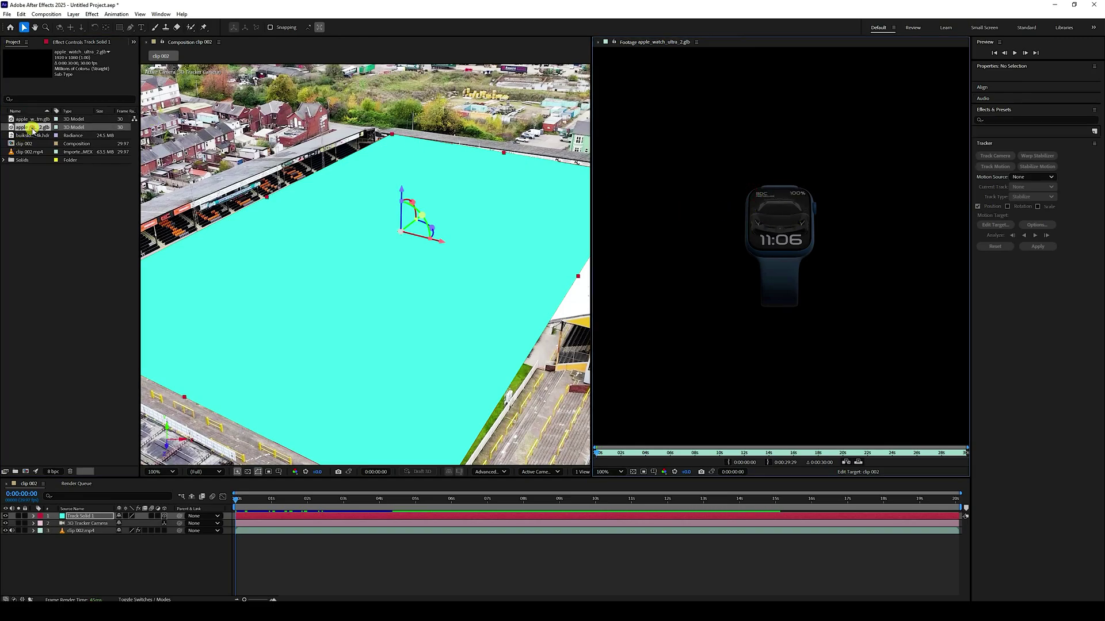
double_click(38, 135)
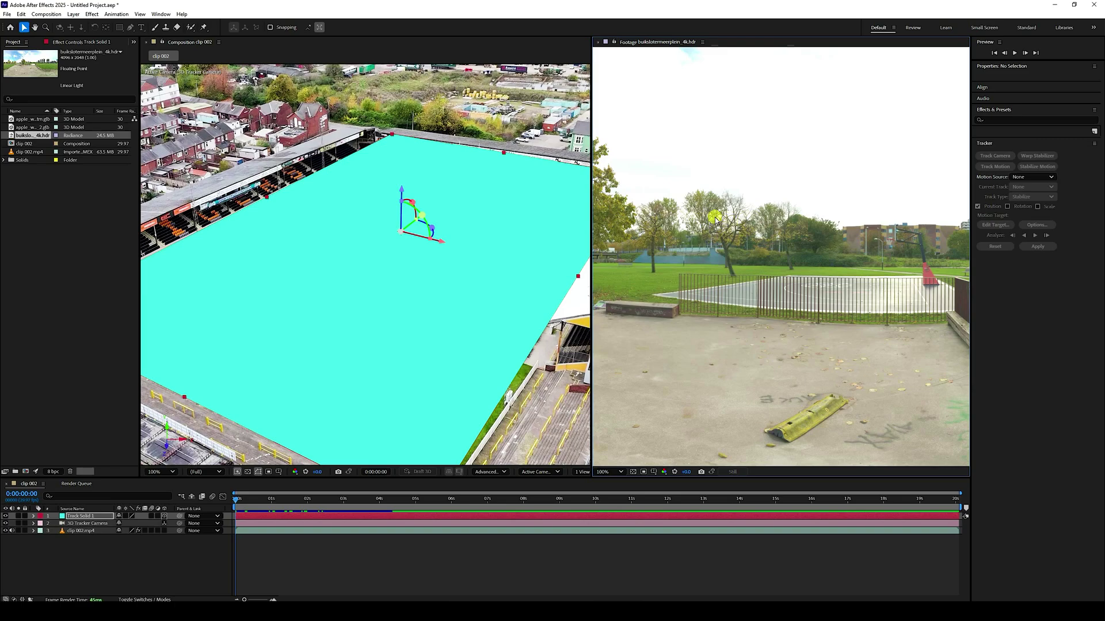
left_click(601, 42)
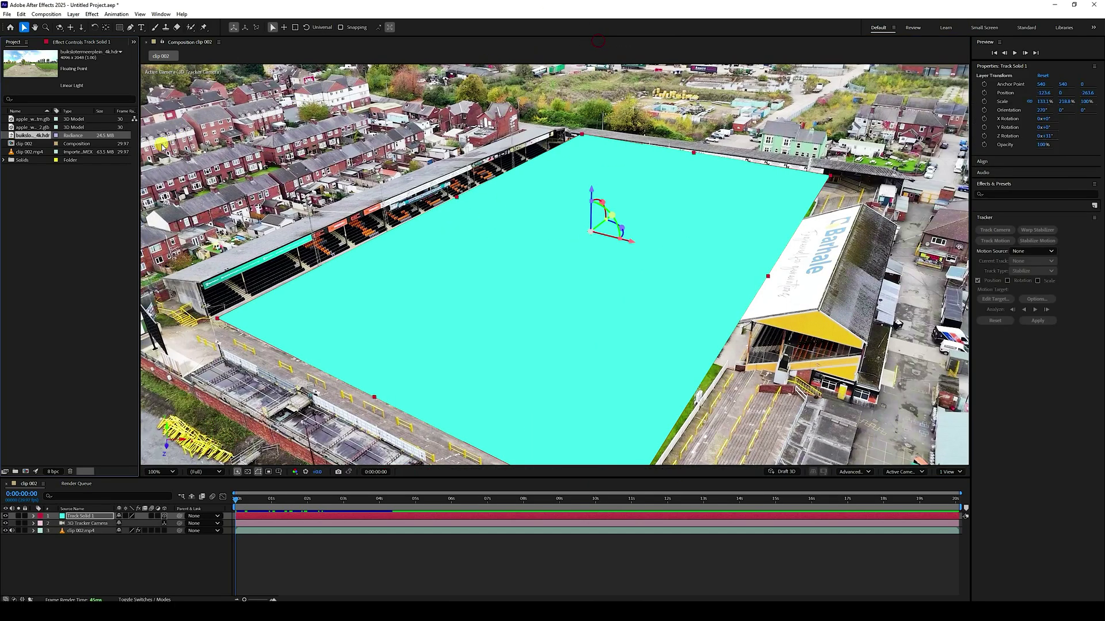
Add both watch models as the top layers of the clip-002 composition, making each comp size in its model settings
left_click(34, 120)
left_click(37, 127, "shift")
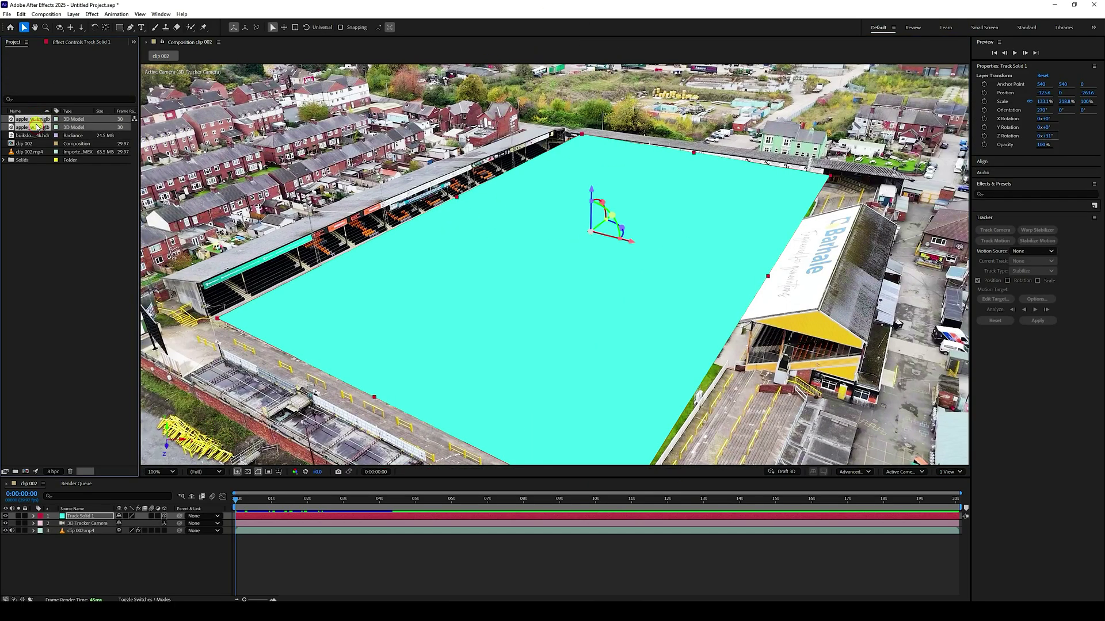
left_click_drag(33, 129, 81, 513)
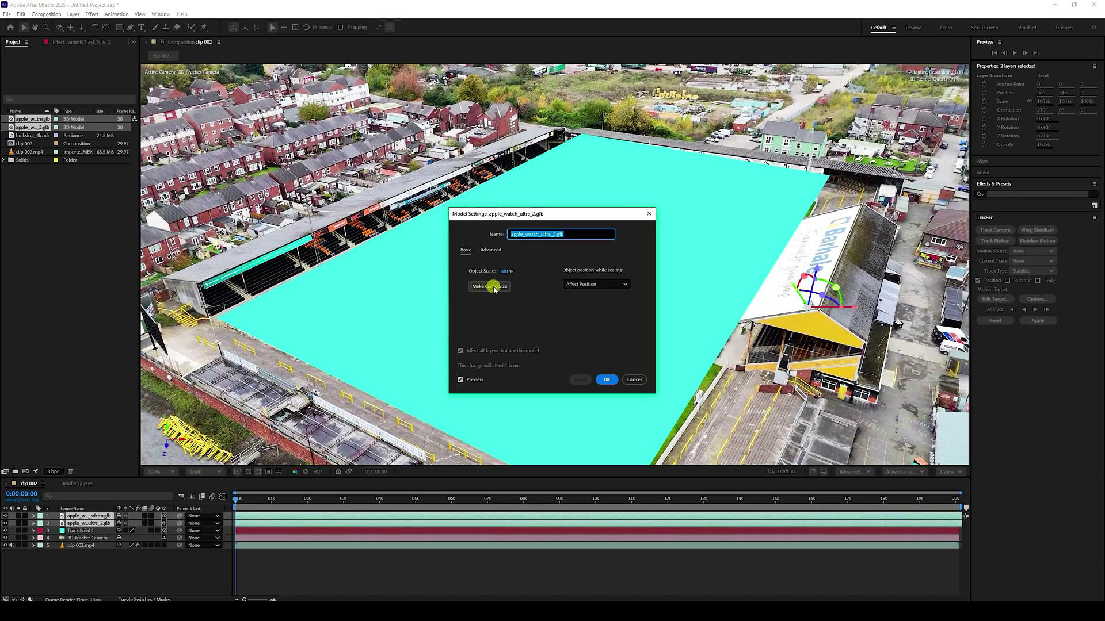
left_click(493, 287)
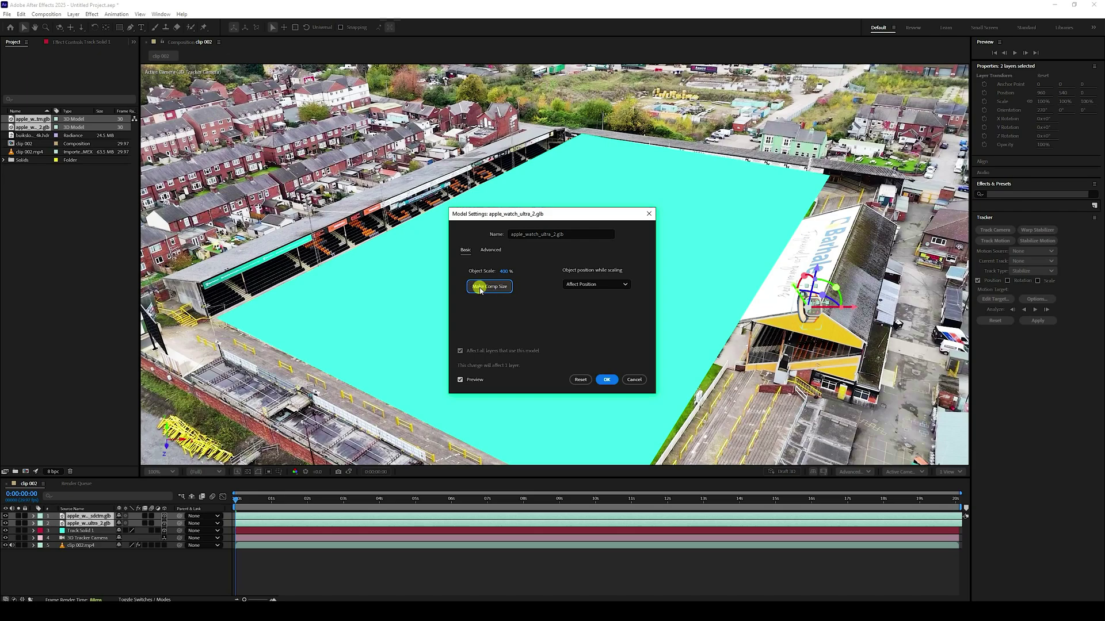
left_click(606, 380)
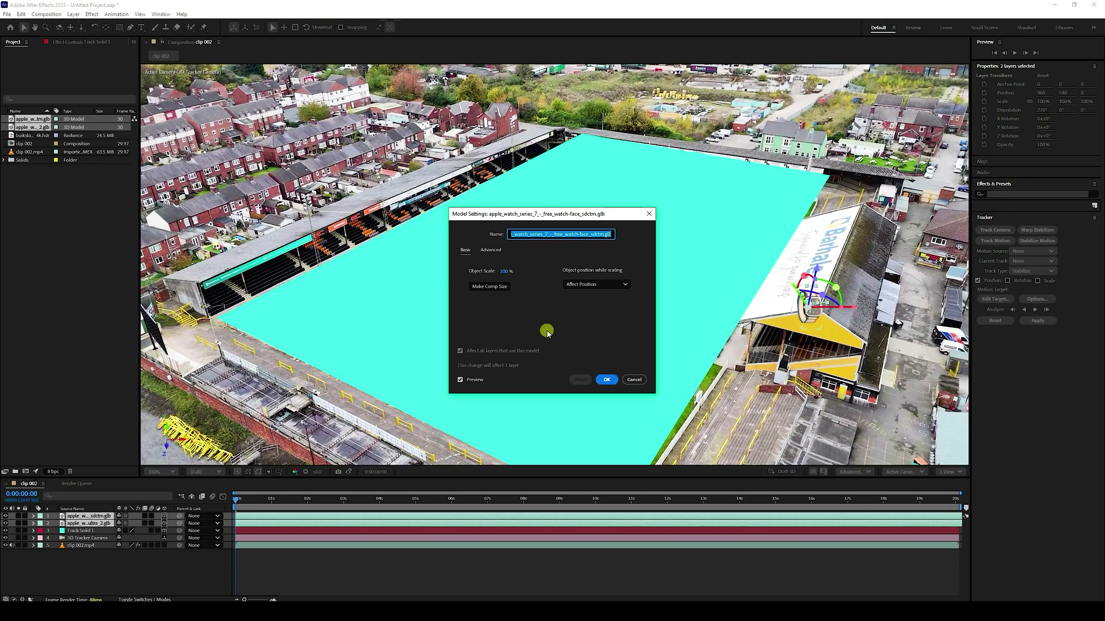
left_click(488, 286)
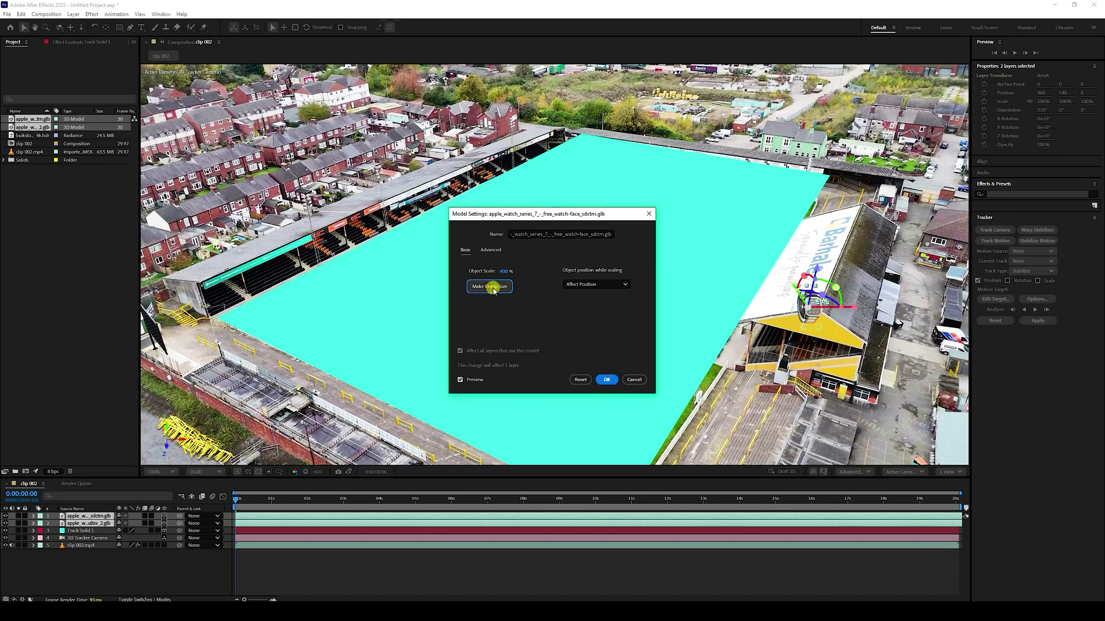
left_click(607, 380)
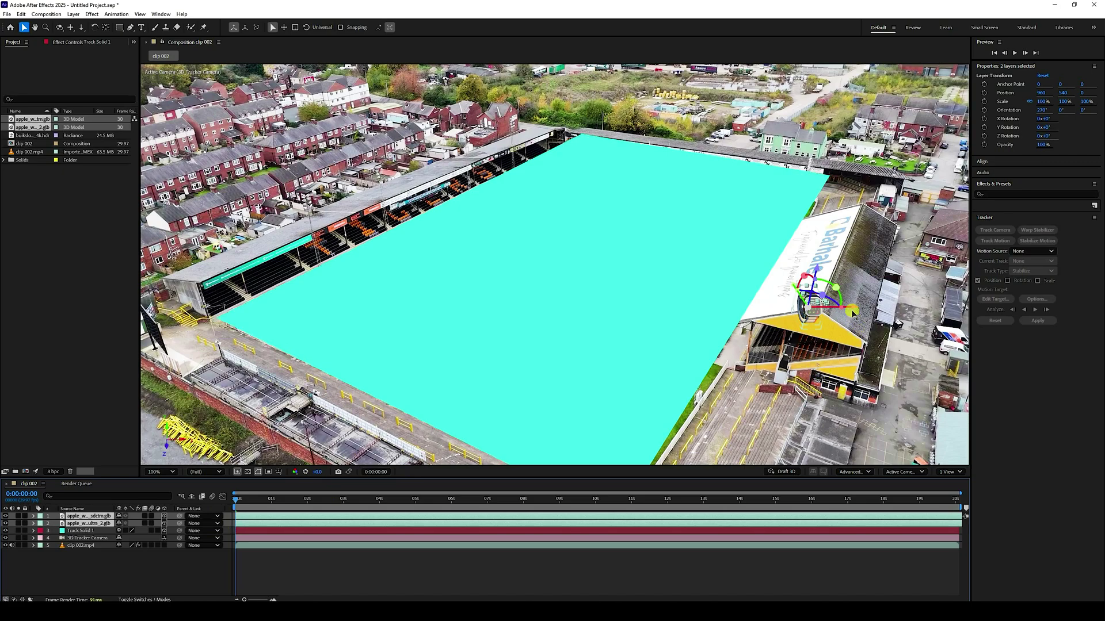
Move both watches over the pitch, scaled to 500%, and raise them to about -250 in X and -336 in Y
left_click_drag(845, 311, 593, 310)
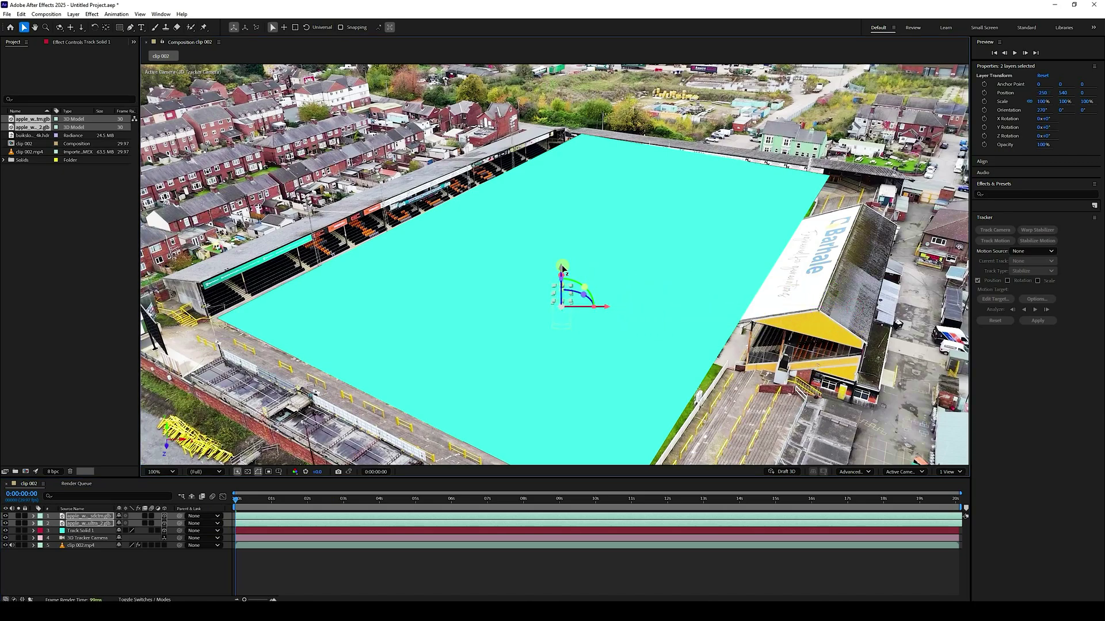
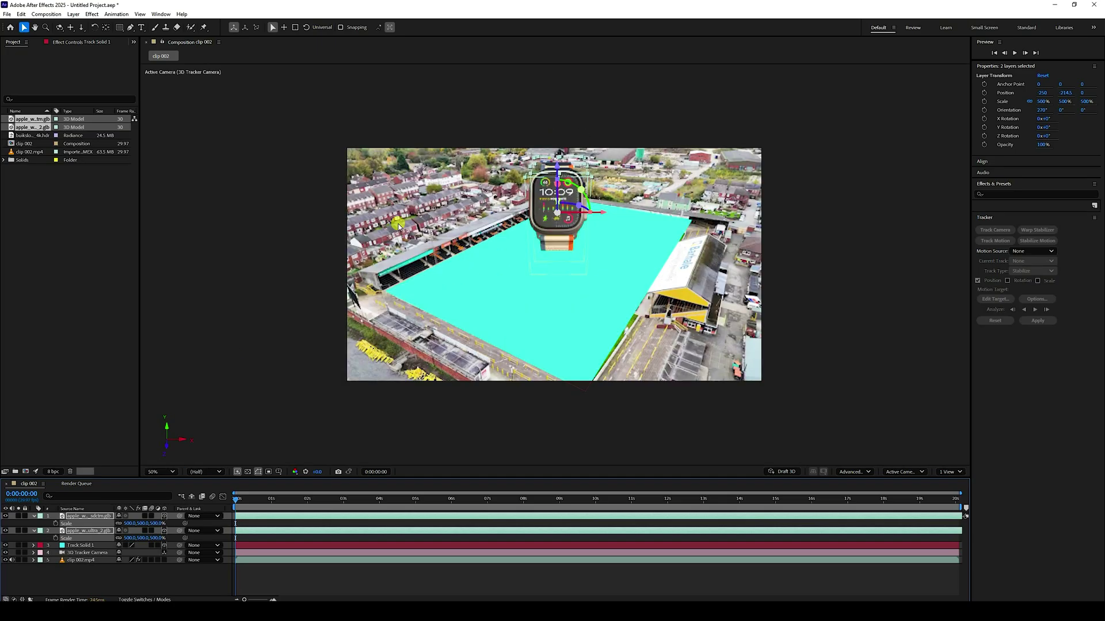
left_click(161, 471)
left_click(182, 313)
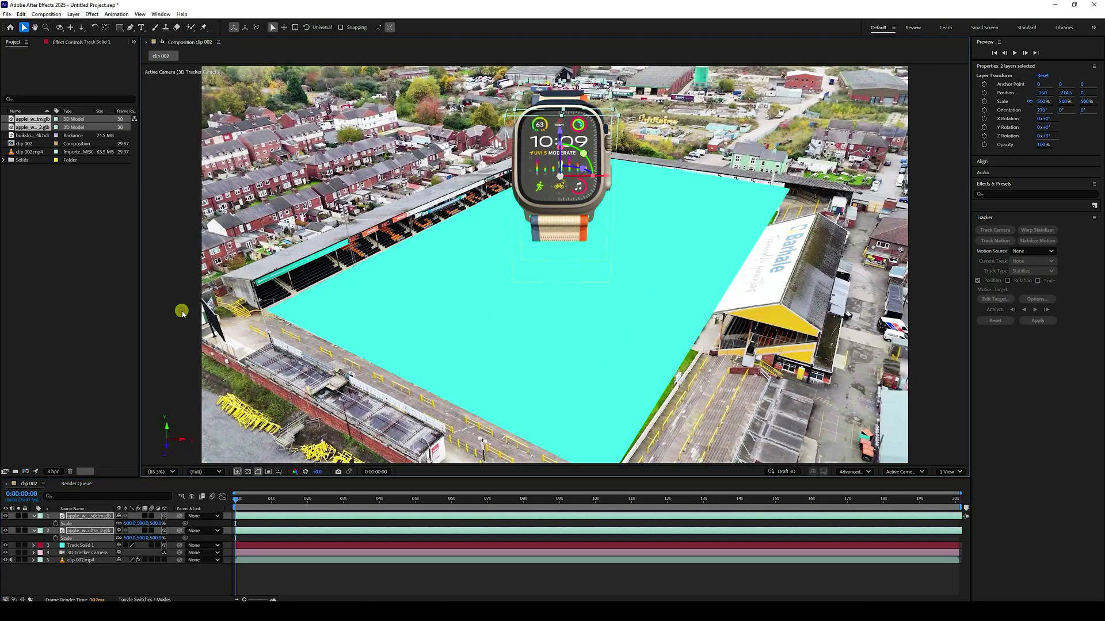
left_click_drag(559, 144, 564, 86)
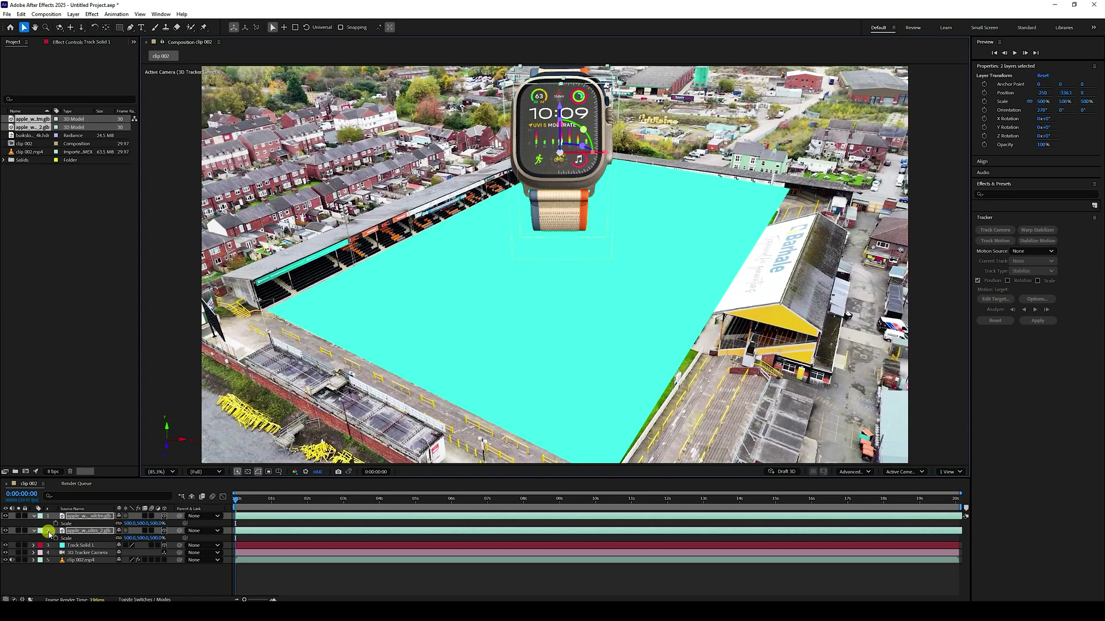
Adjust both watches' X and Z position to about -269 and -516, bringing them closer to the camera above the pitch
key("p")
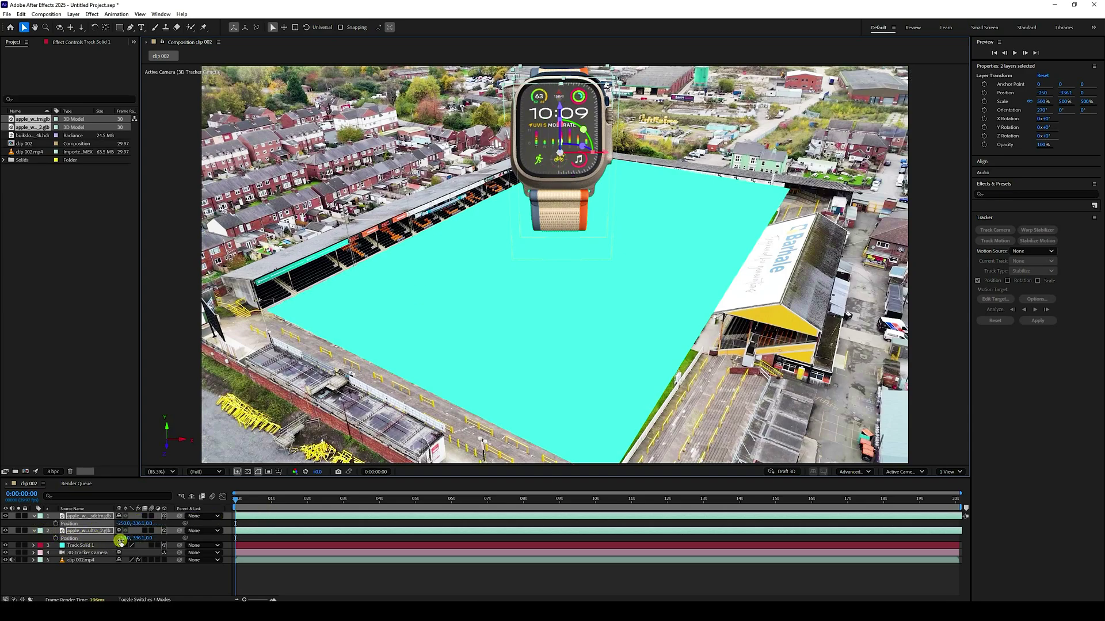
left_click_drag(121, 541, 75, 564)
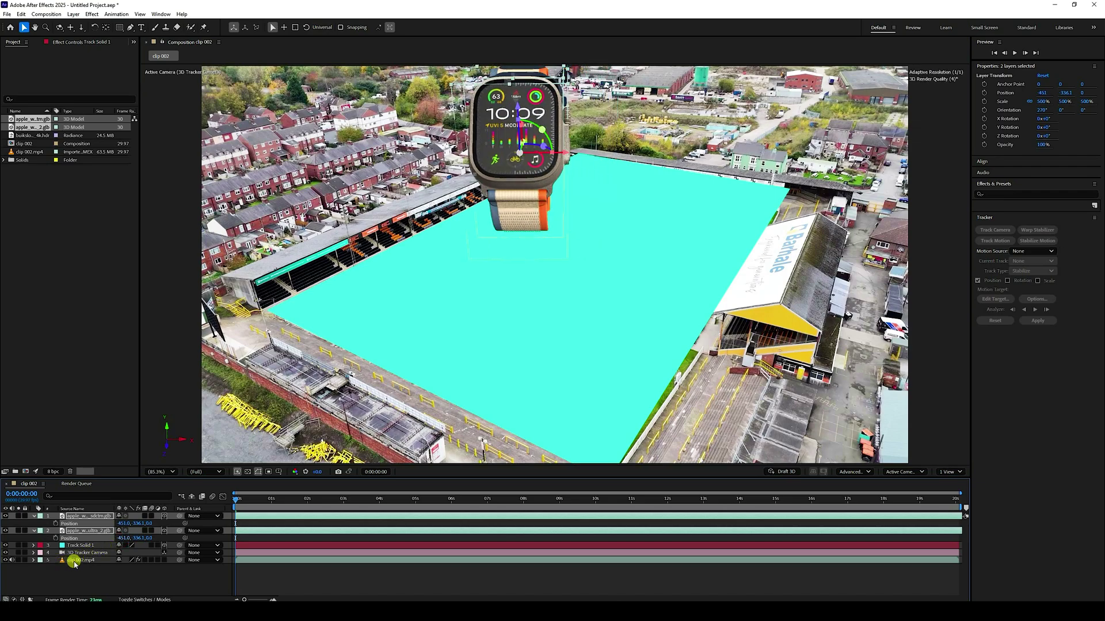
left_click_drag(154, 538, 50, 562)
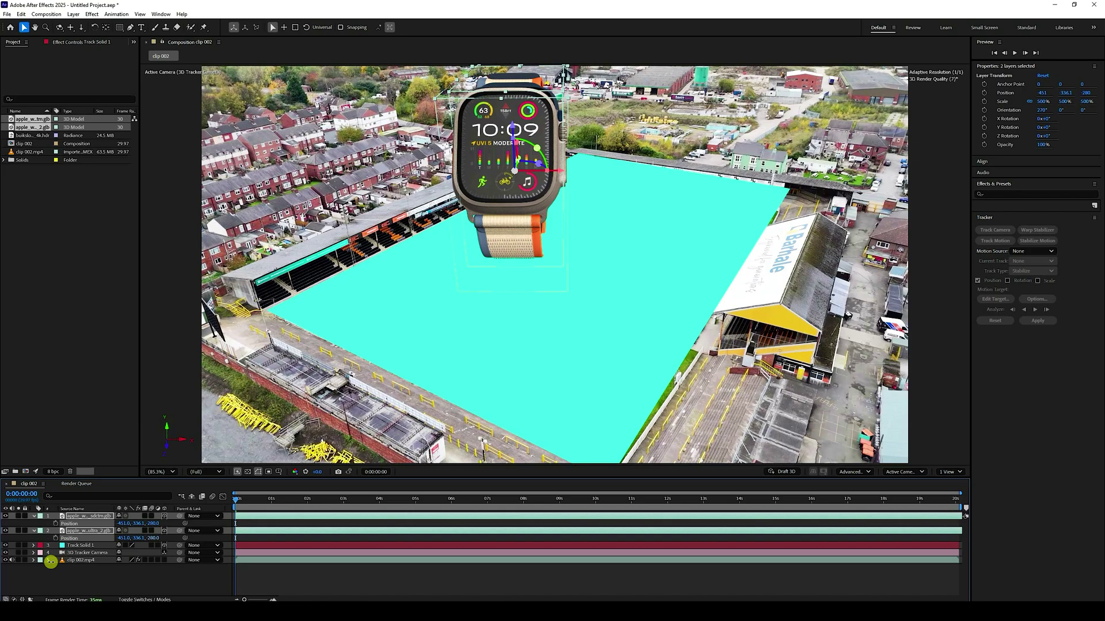
left_click_drag(118, 538, 283, 557)
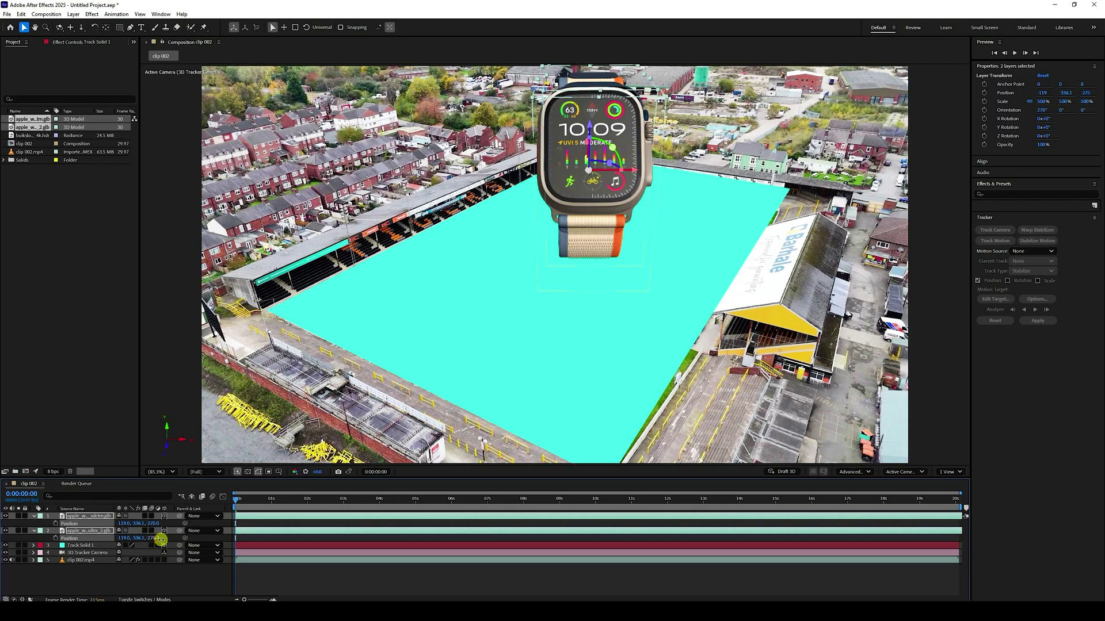
left_click_drag(161, 539, 60, 545)
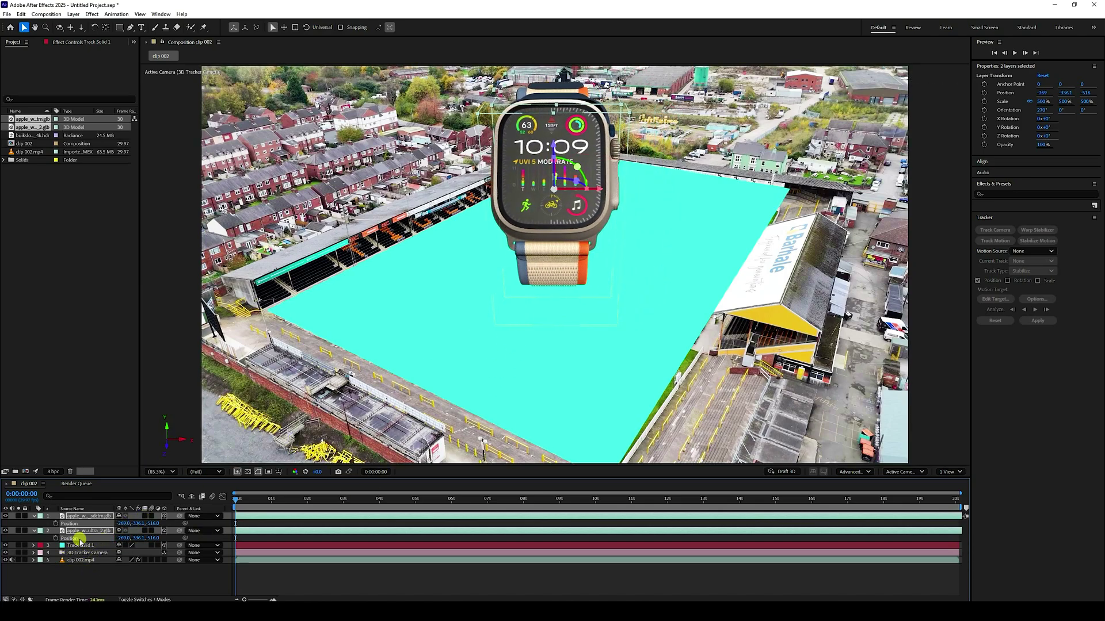
Rotate both watches about 46° around the Z axis so their faces turn toward the long stand with the orange seats
key("r")
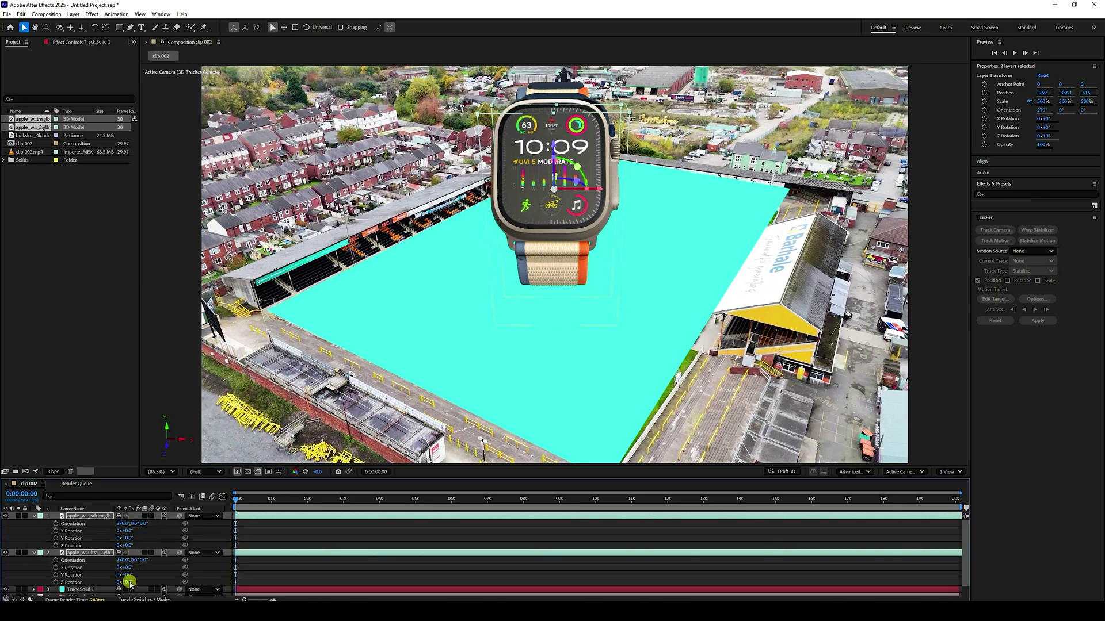
left_click_drag(130, 582, 147, 582)
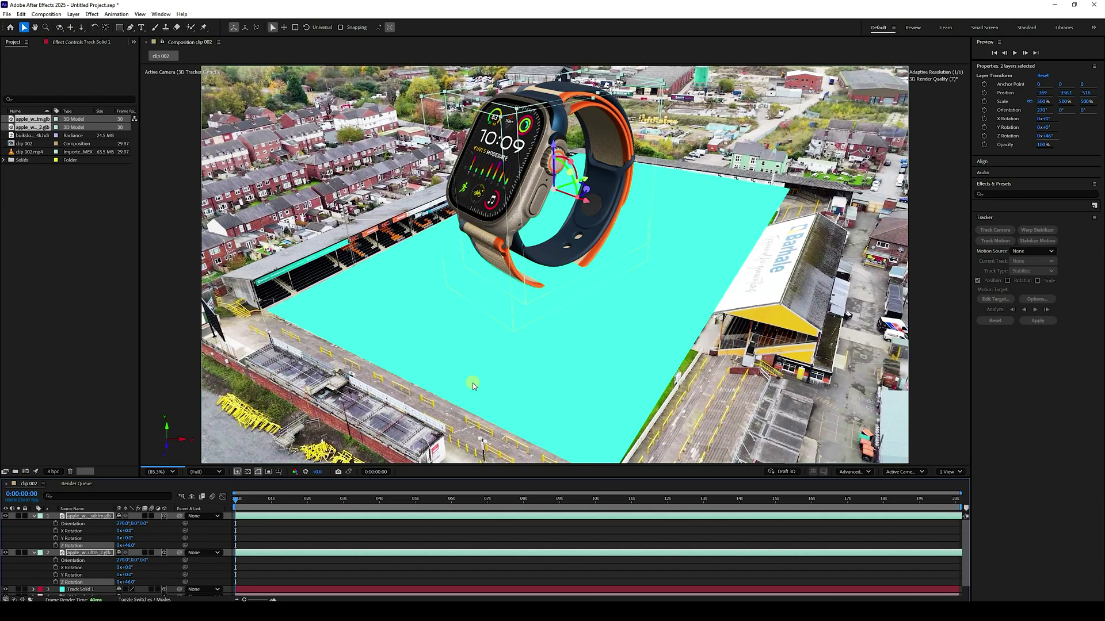
left_click(557, 238)
left_click(562, 263)
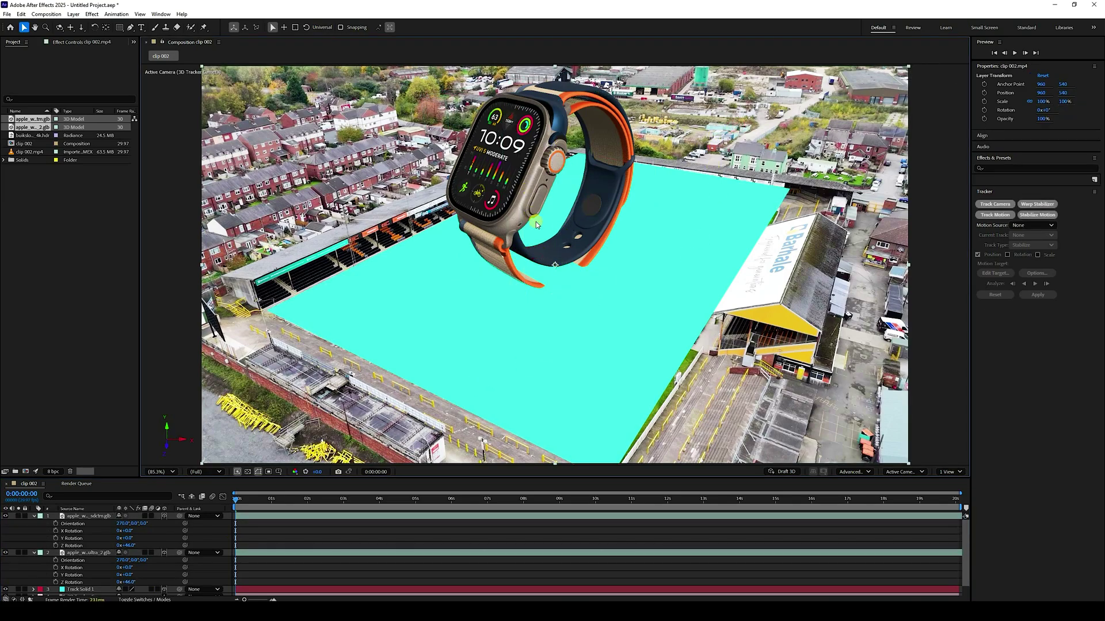
Raise only the Apple Watch Series 7 model to about -1261 in Y, separating it from the Ultra 2
left_click(32, 517)
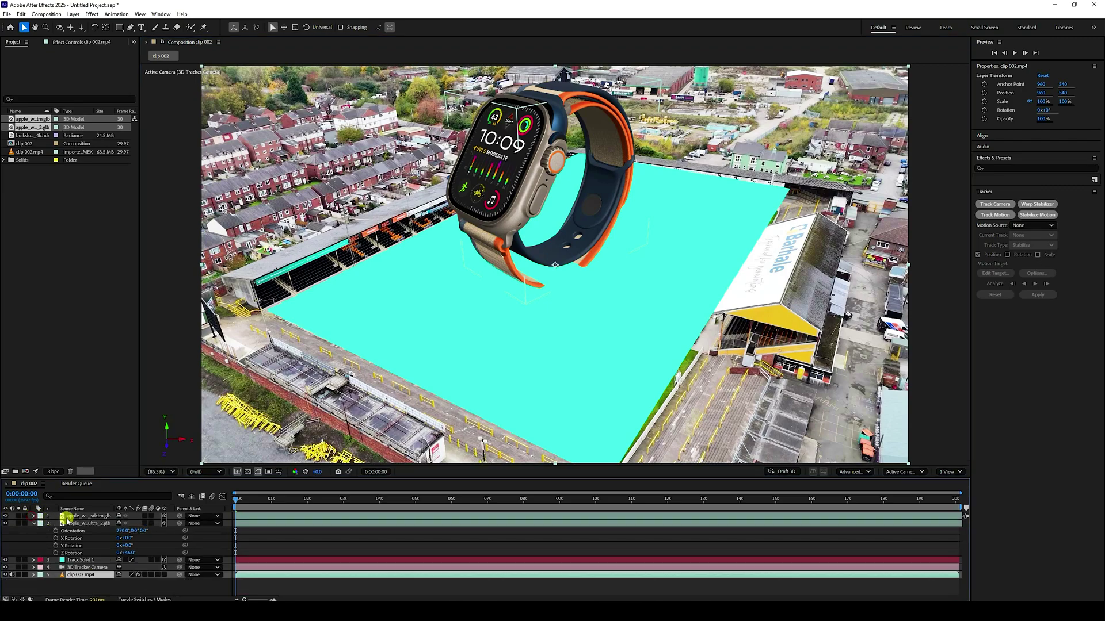
scroll(518, 257, "down", 2)
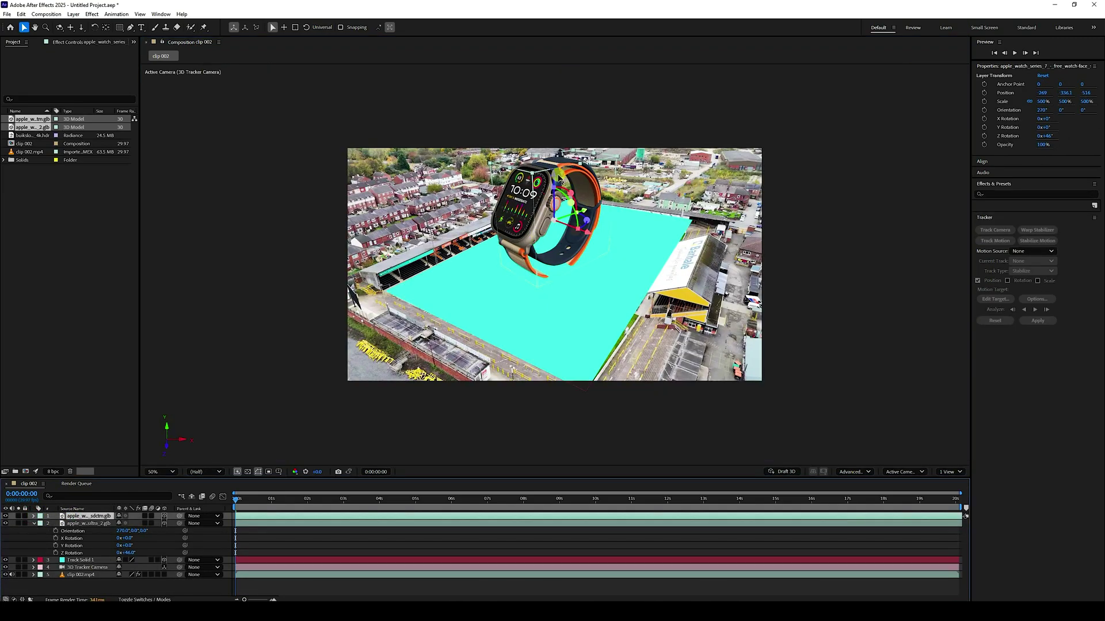
left_click_drag(556, 177, 570, 12)
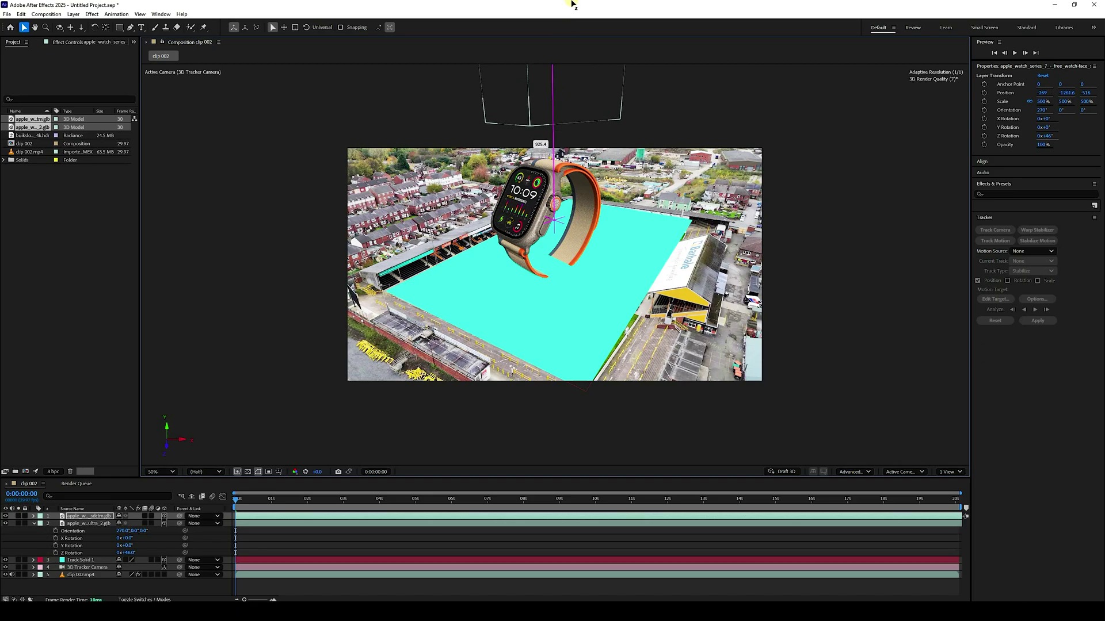
key("slash")
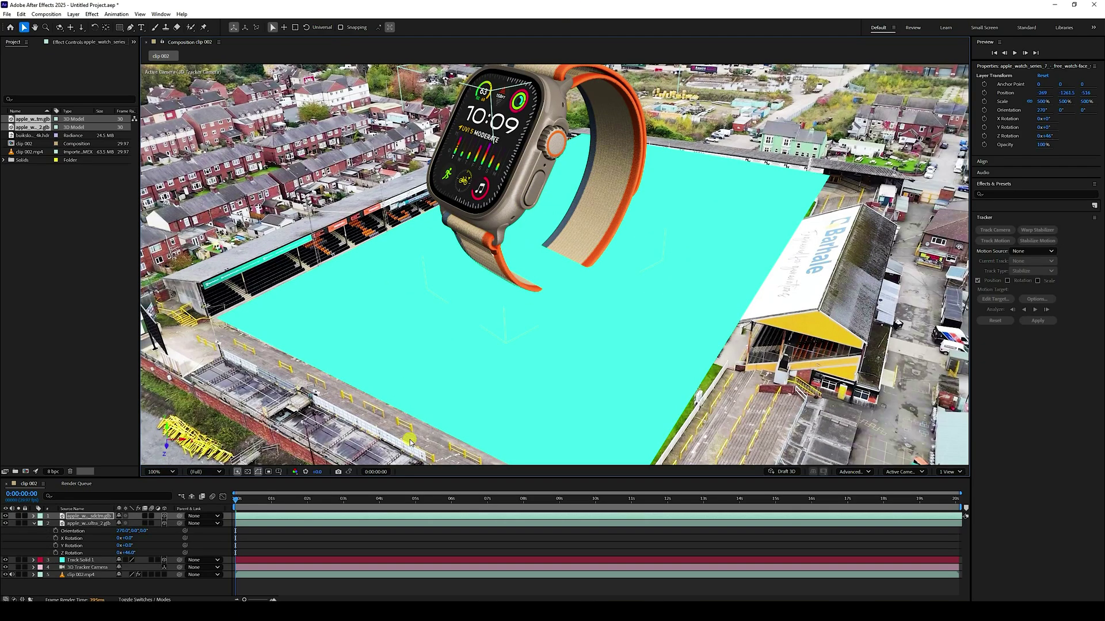
Set the composition preview resolution to Half and select the Apple Watch Ultra 2 model
left_click(213, 473)
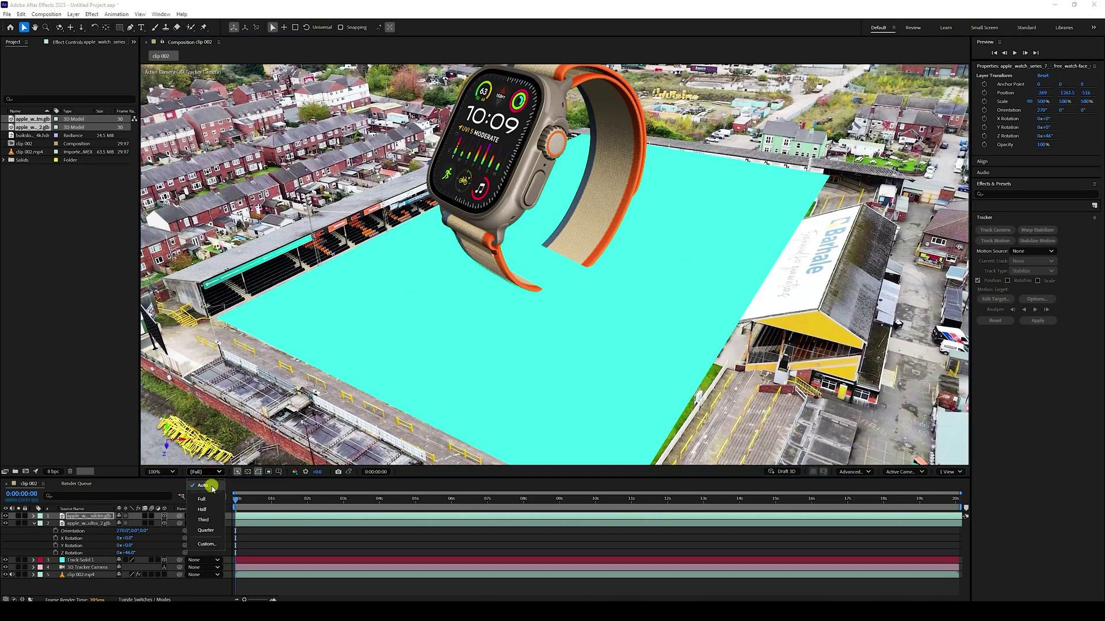
left_click(203, 510)
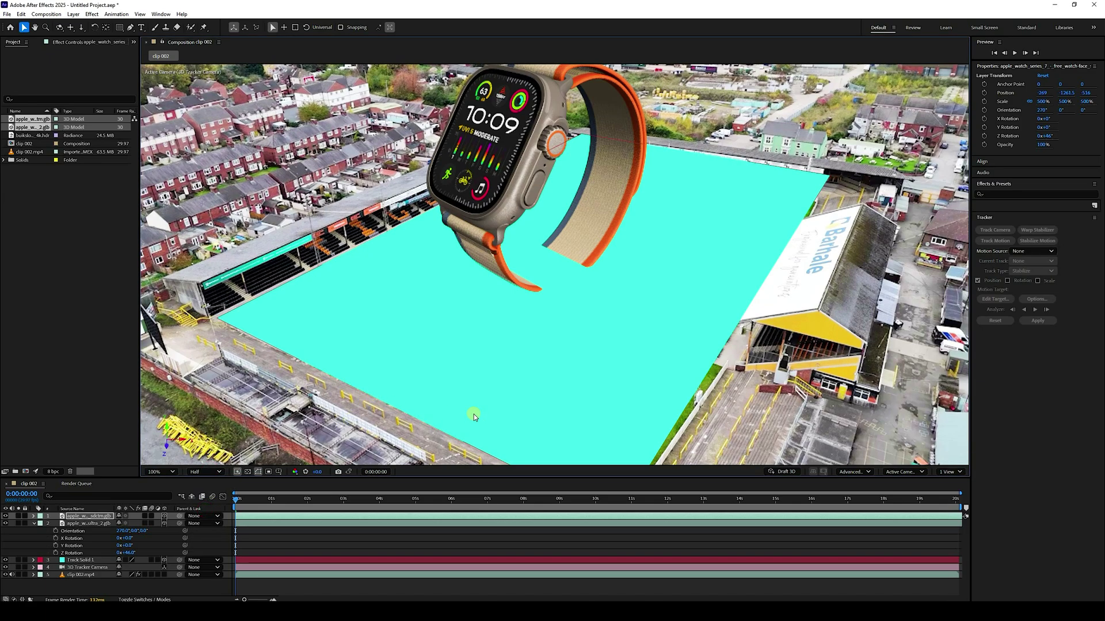
key("comma")
key("period")
key("comma")
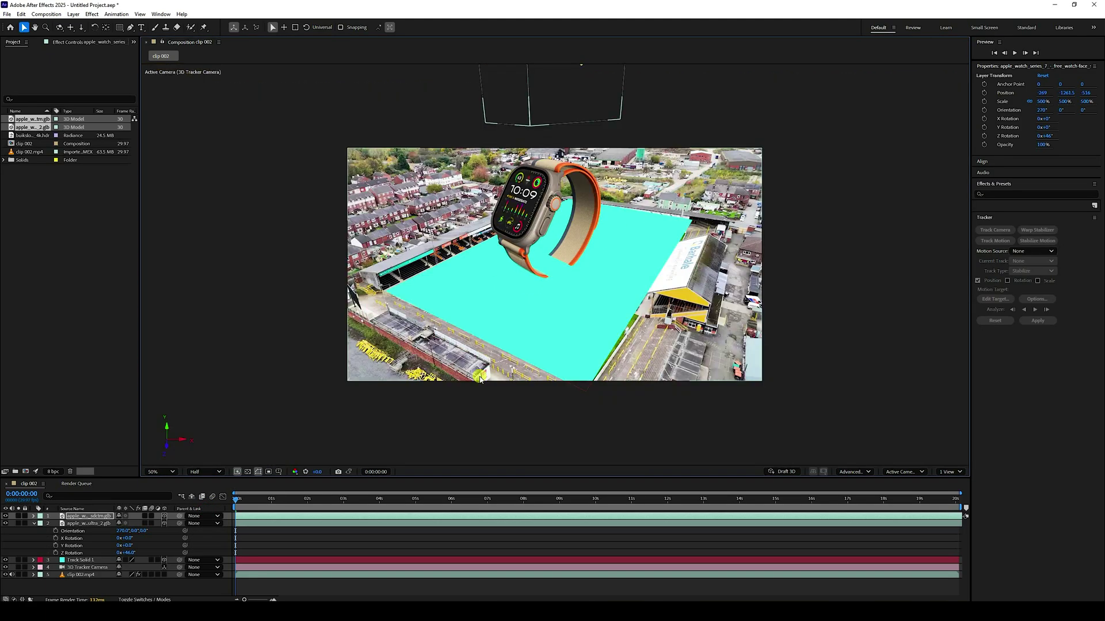
left_click(176, 471)
left_click(170, 310)
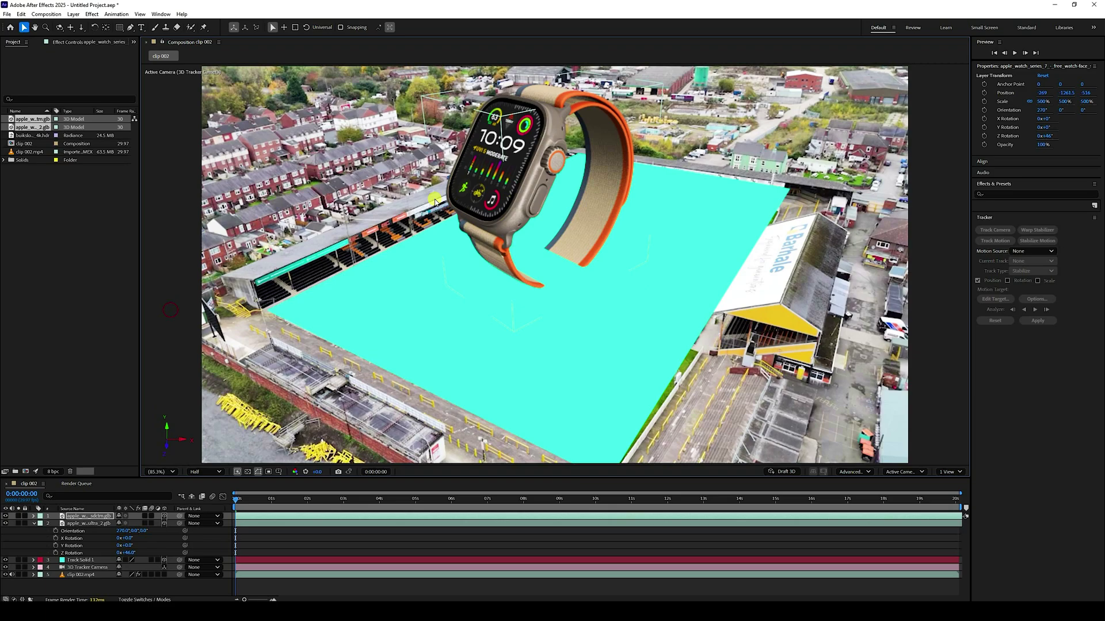
left_click(520, 175)
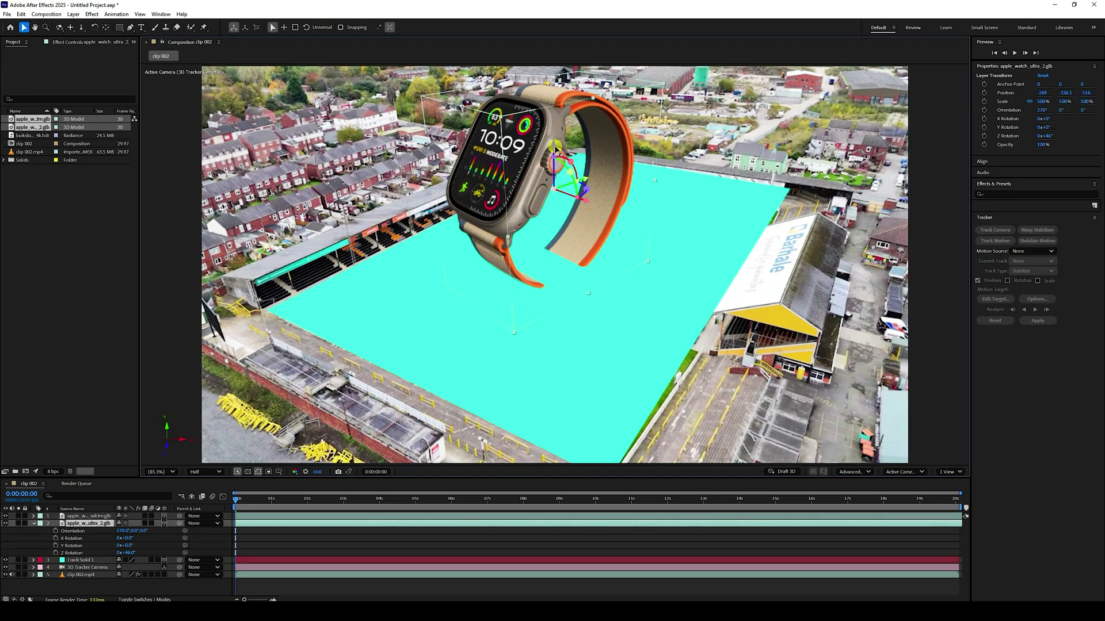
Raise the Apple Watch Ultra 2 model above the frame to about -1223.8 in Y
left_click_drag(555, 147, 558, 3)
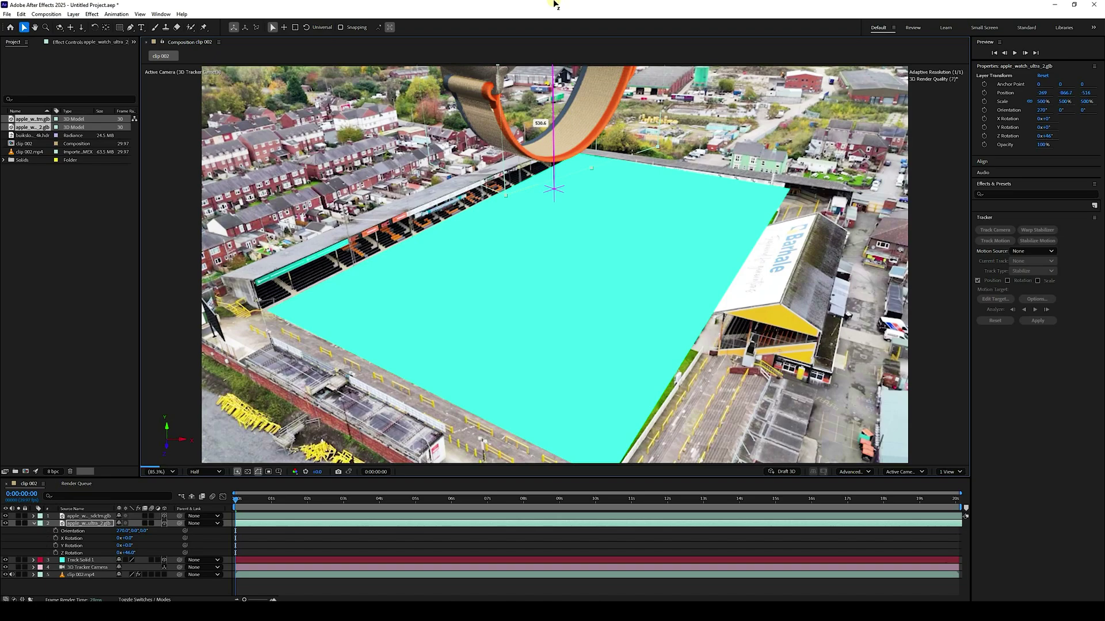
key("comma")
key("comma")
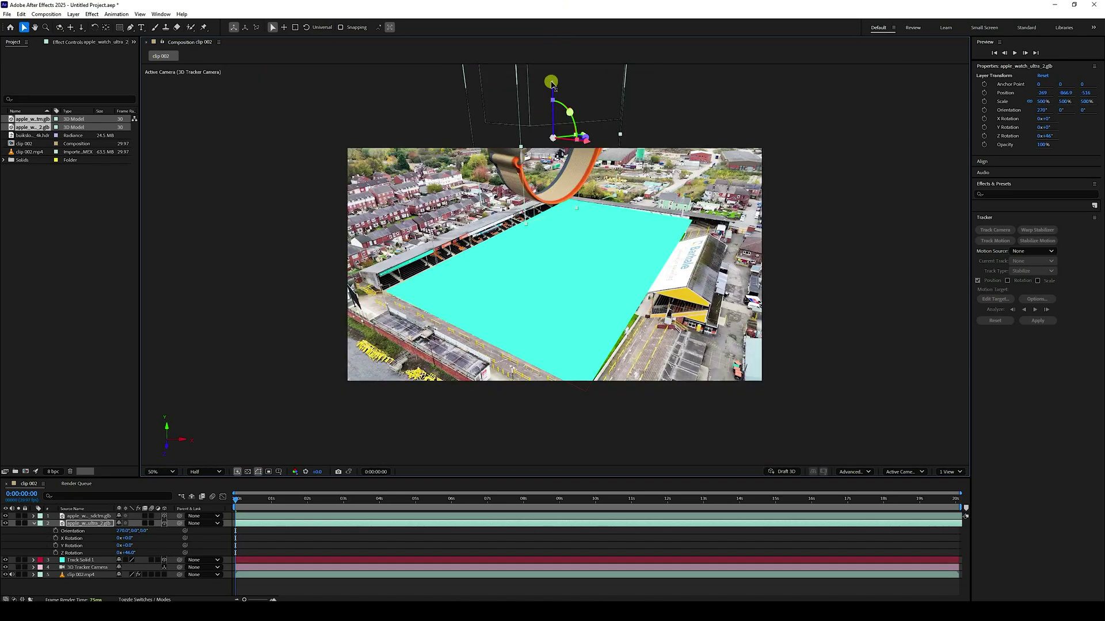
left_click_drag(551, 84, 573, 15)
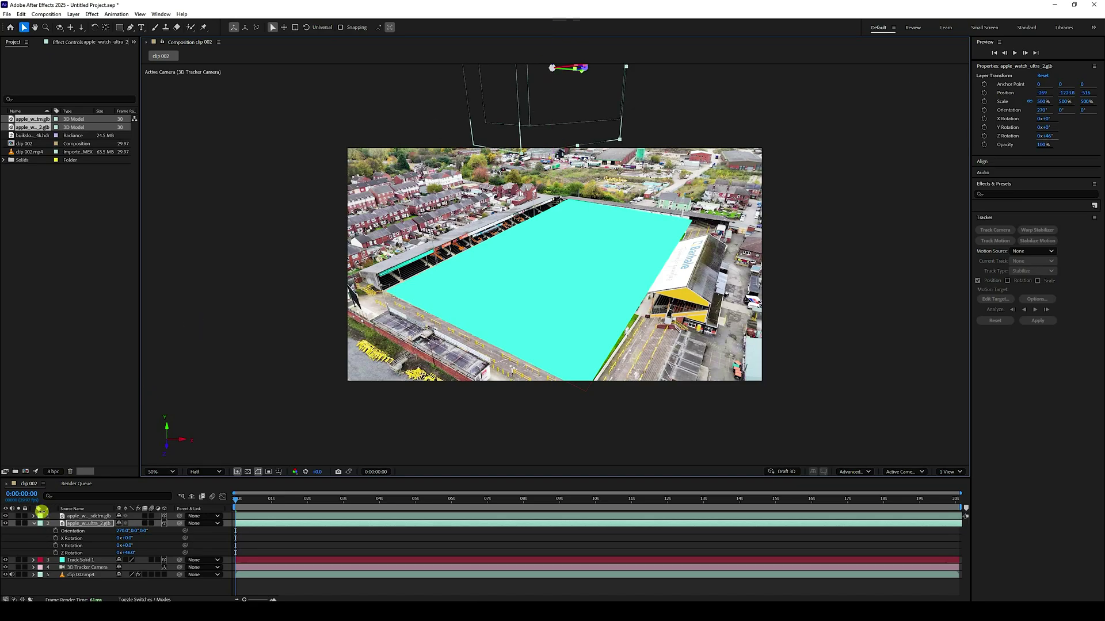
Show the Apple Watch Ultra 2 layer's transform properties and set a starting Position keyframe at 0 seconds
left_click(33, 523)
left_click(80, 530)
left_click(87, 523)
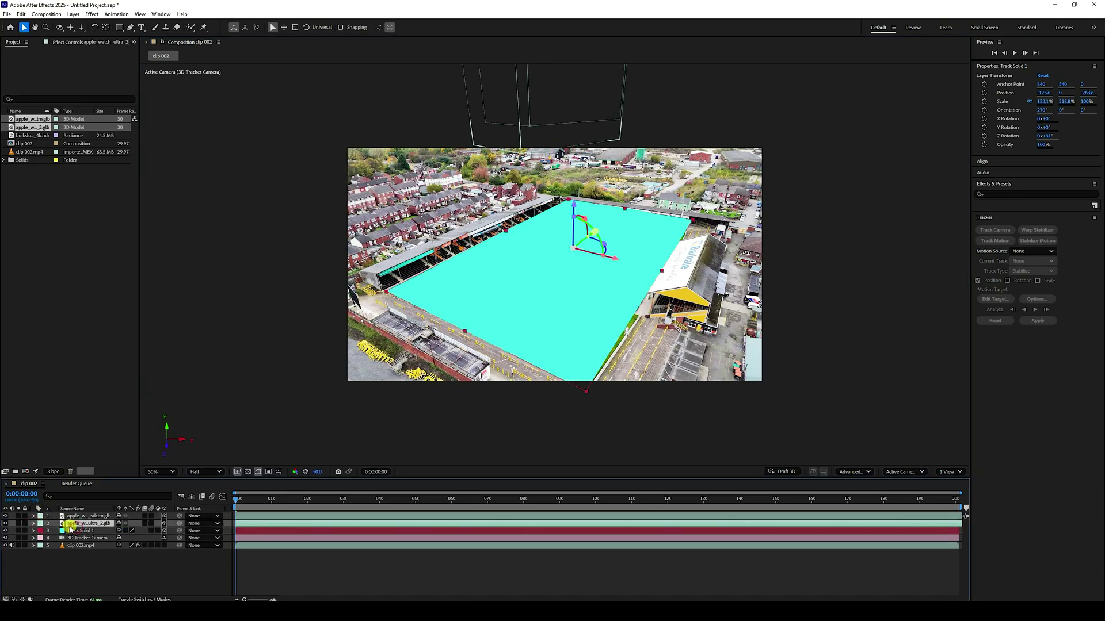
left_click(33, 523)
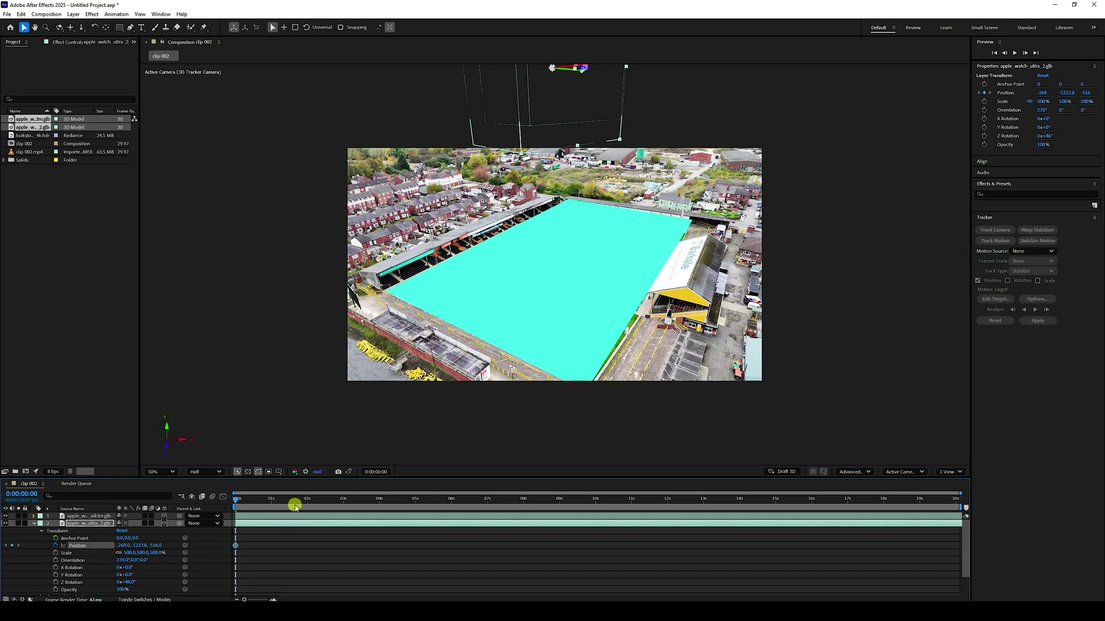
At 2 seconds, lower the Ultra 2 watch over the pitch by keyframing its Y position at -400
left_click_drag(294, 506, 308, 502)
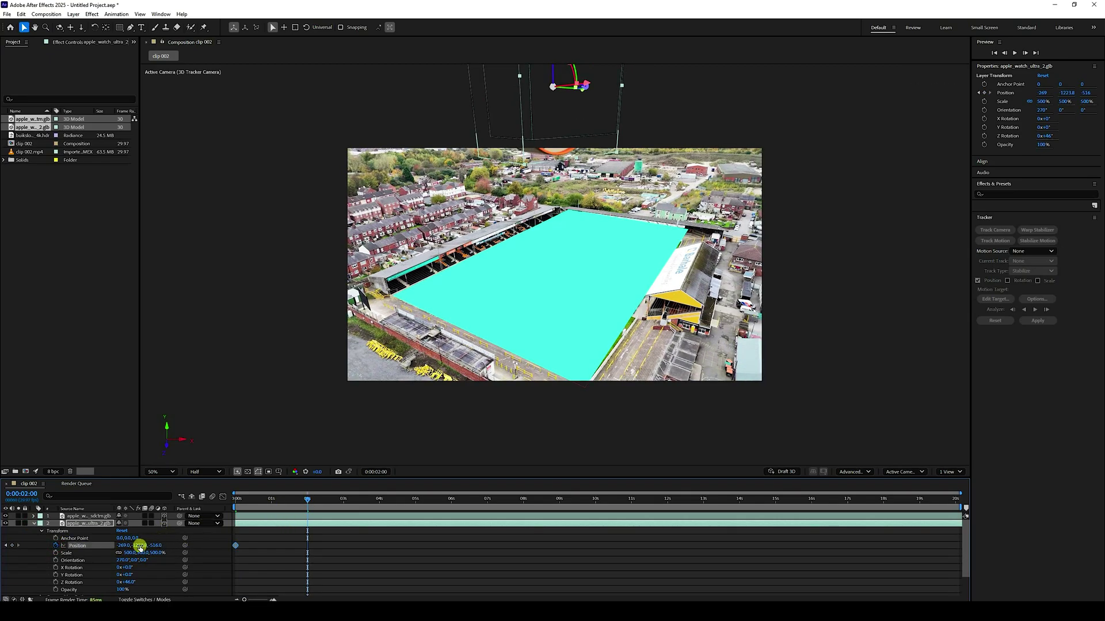
left_click_drag(139, 546, 492, 553)
key("period")
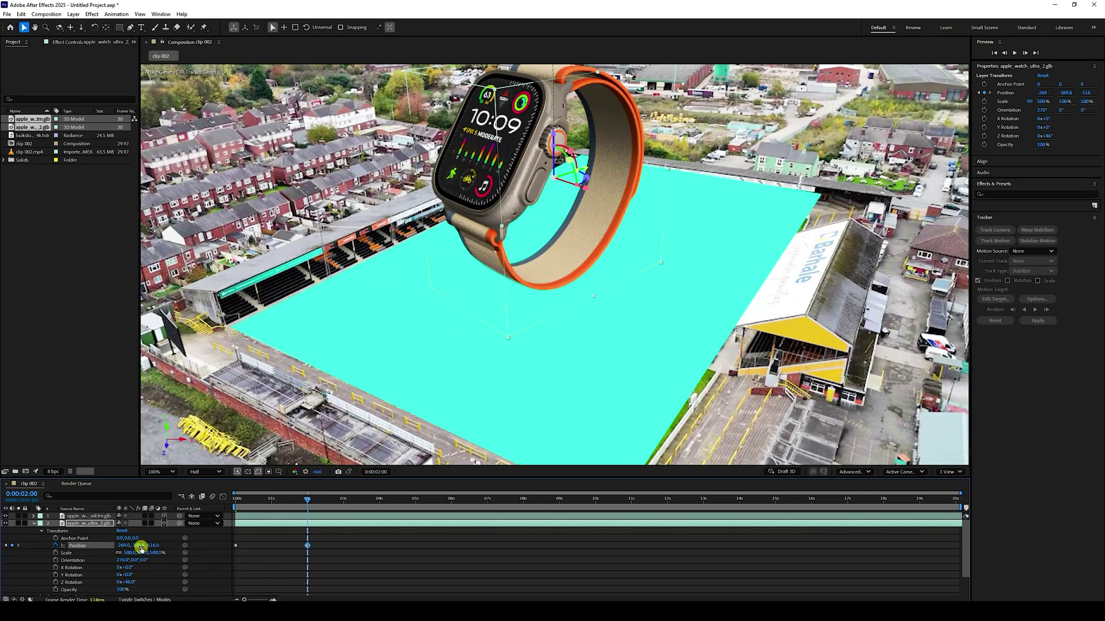
mouse_move(142, 545)
left_mouse_down()
mouse_move(158, 544)
mouse_move(141, 545)
left_mouse_up()
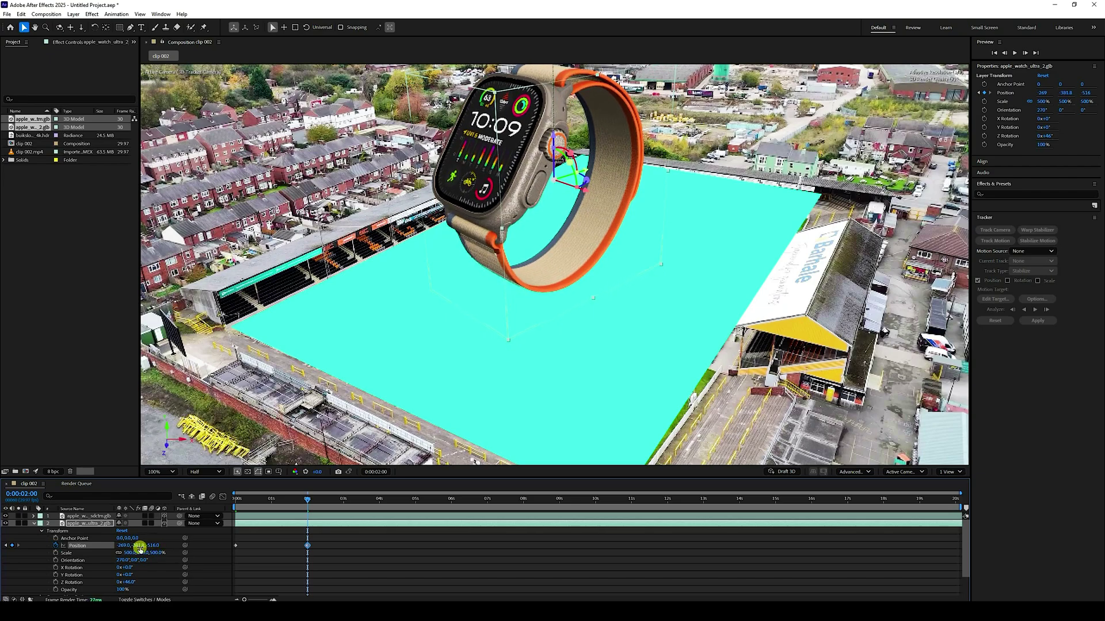
left_click(141, 545)
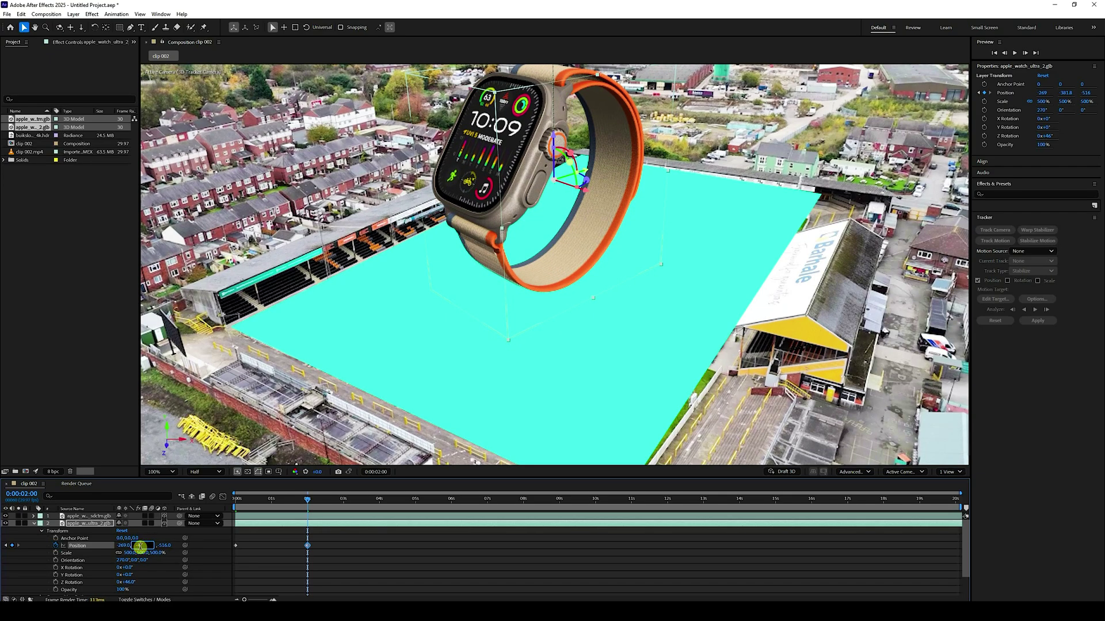
type("-400")
key("Return")
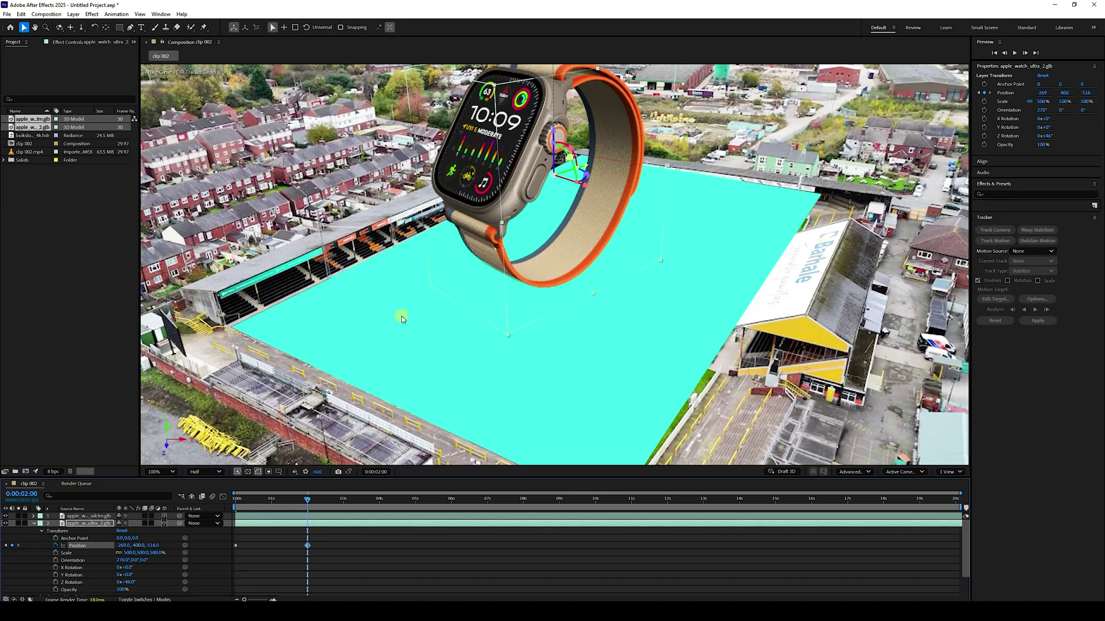
At 4 seconds, keyframe the Ultra 2 watch's Y position at -500 for a slight upward float
scroll(432, 300, "down", 3)
scroll(529, 236, "up", 1)
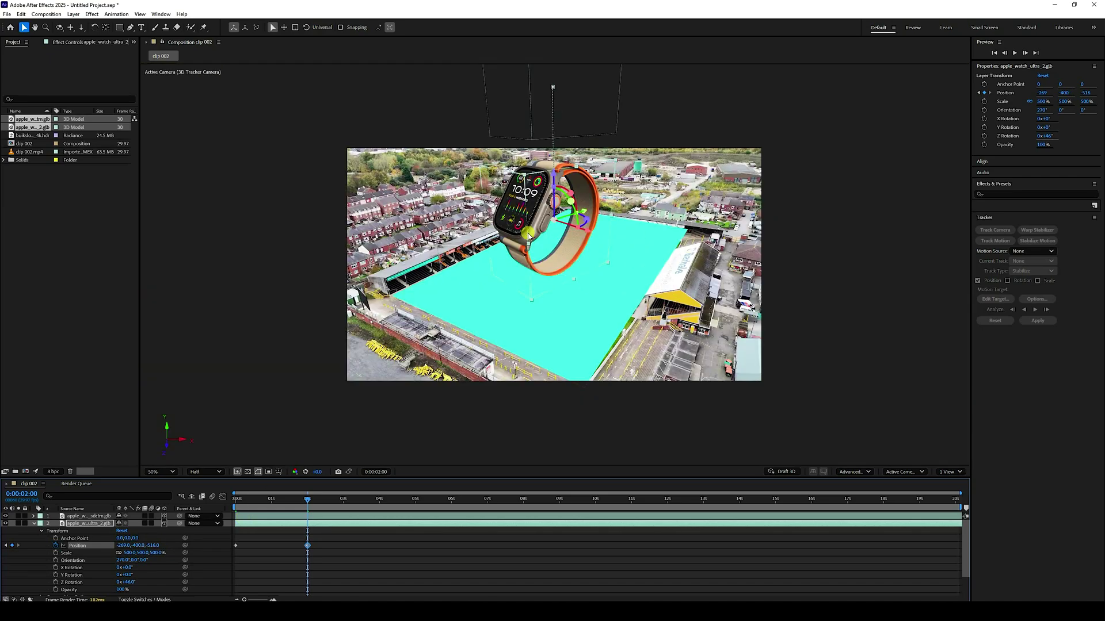
scroll(529, 236, "up", 2)
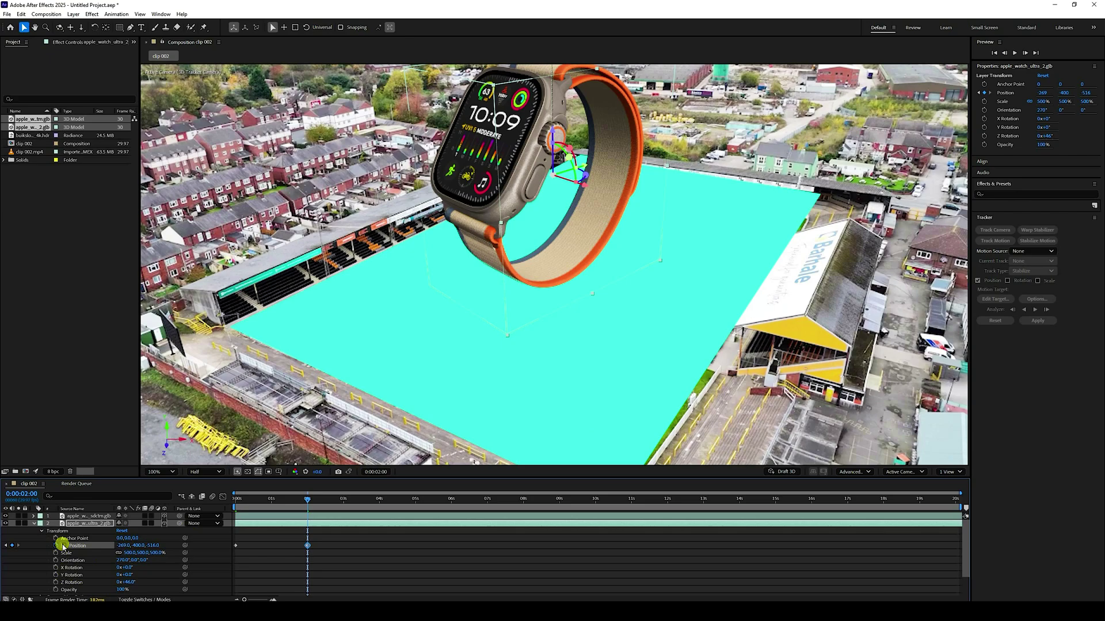
left_click(380, 500)
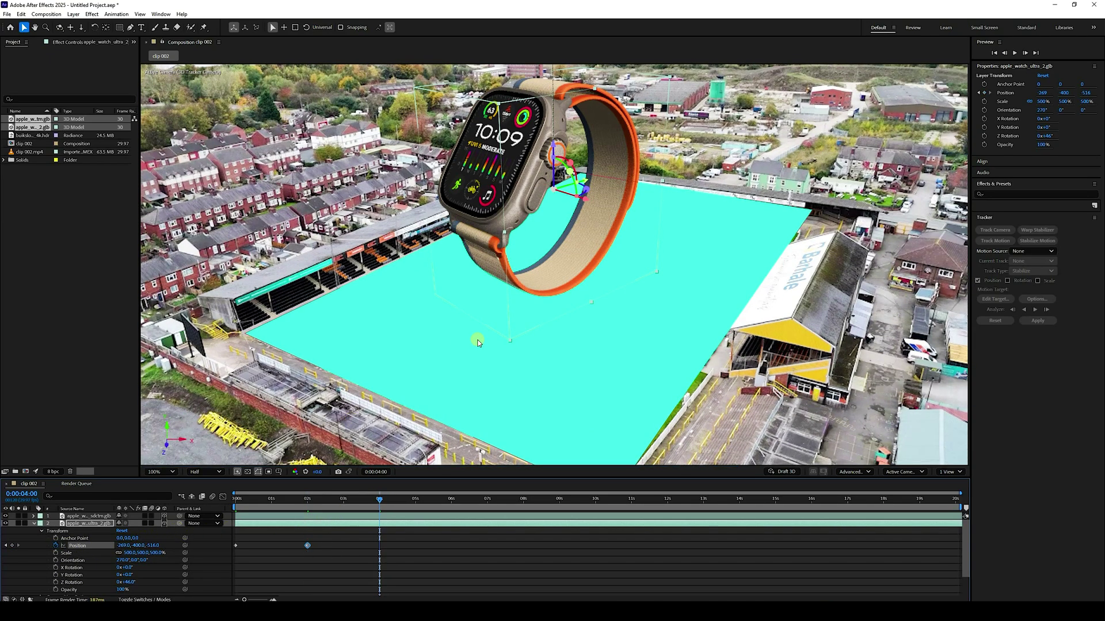
left_click(163, 471)
left_click(167, 299)
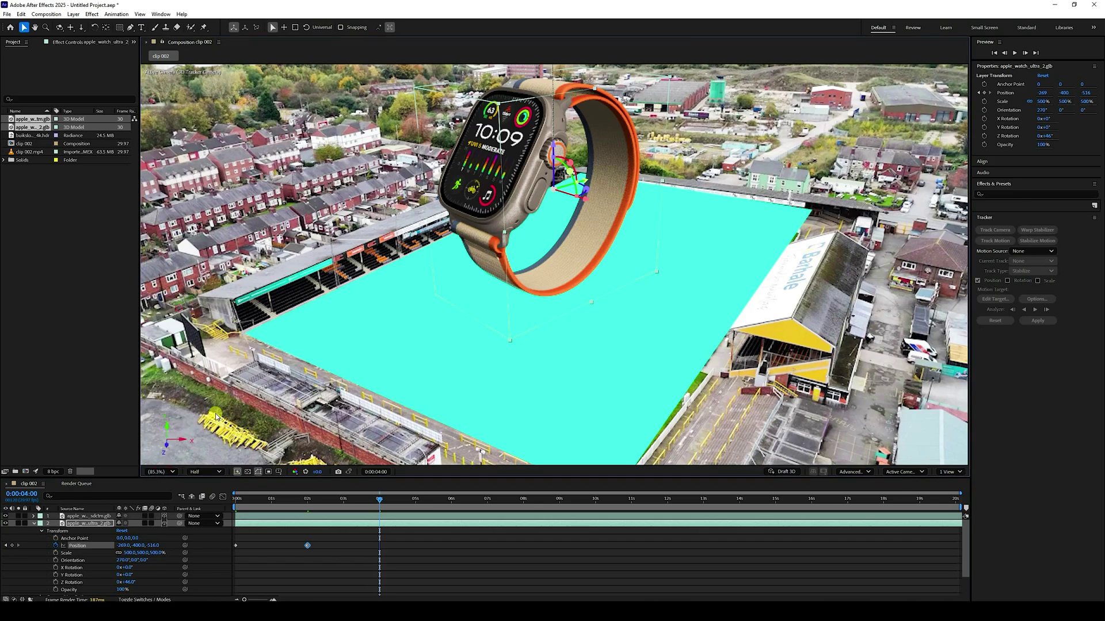
left_click_drag(139, 547, 106, 547)
left_click(139, 545)
type("-500")
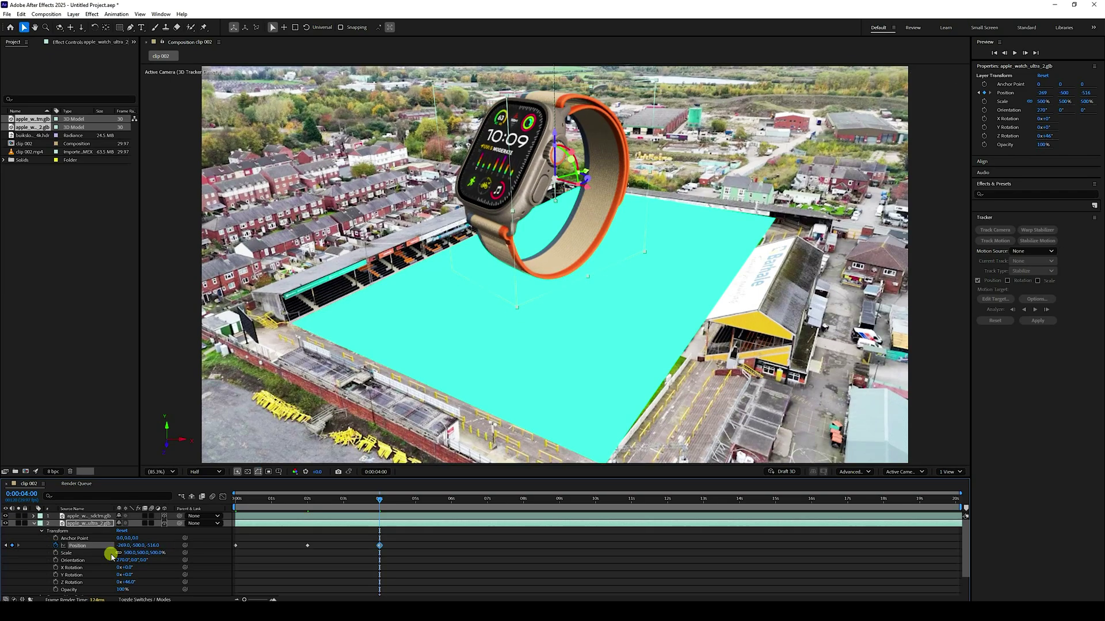
key("Return")
Copy the Ultra 2 watch's 2-second Position keyframe to 6 seconds
left_click(451, 500)
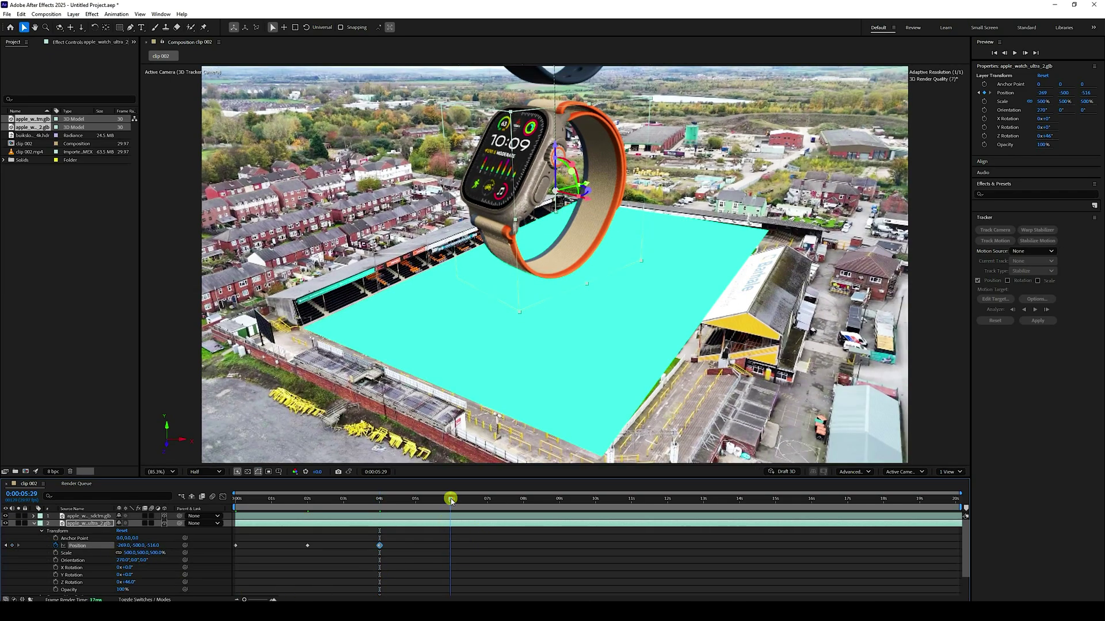
left_click(452, 499)
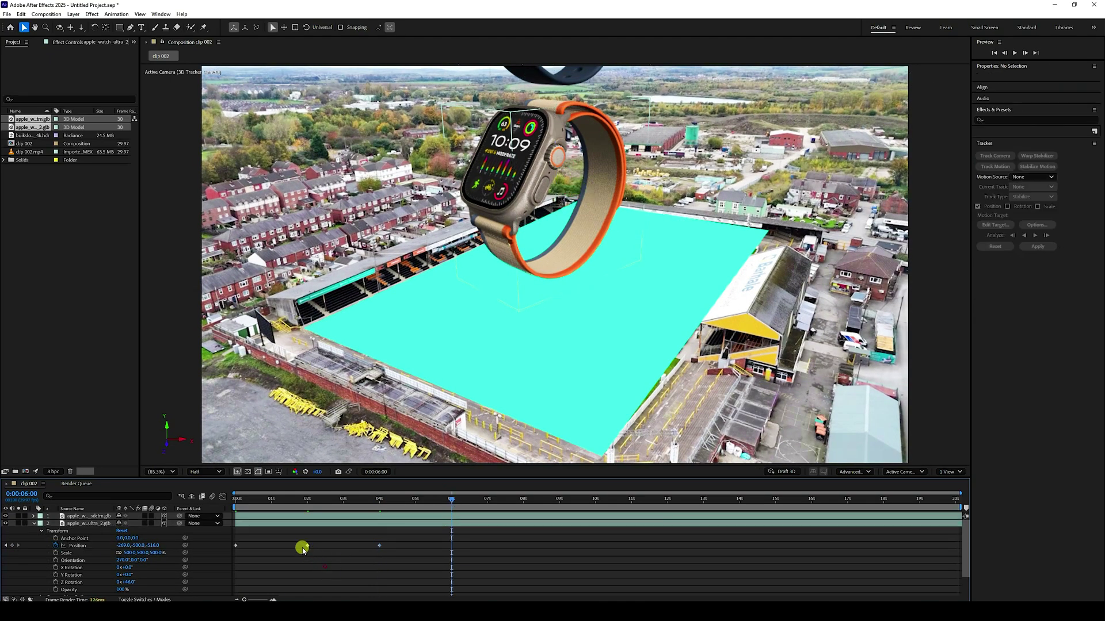
left_click_drag(327, 567, 294, 534)
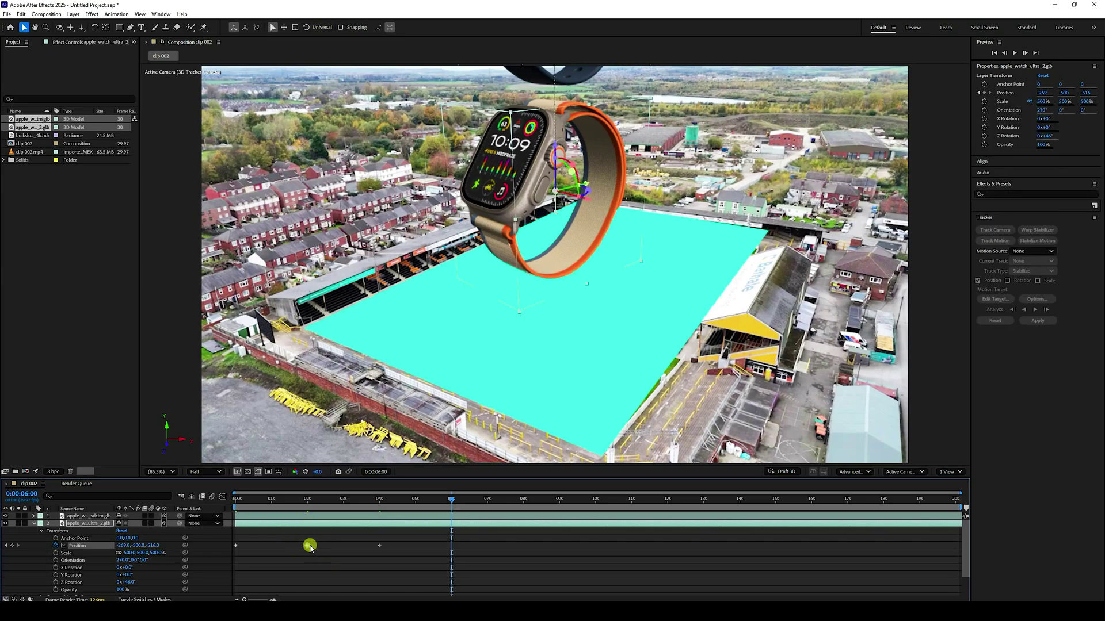
key("ctrl+c")
key("ctrl+v")
Duplicate the watch's 4-second Position keyframe at 8 seconds to continue the hovering motion
left_click(523, 501)
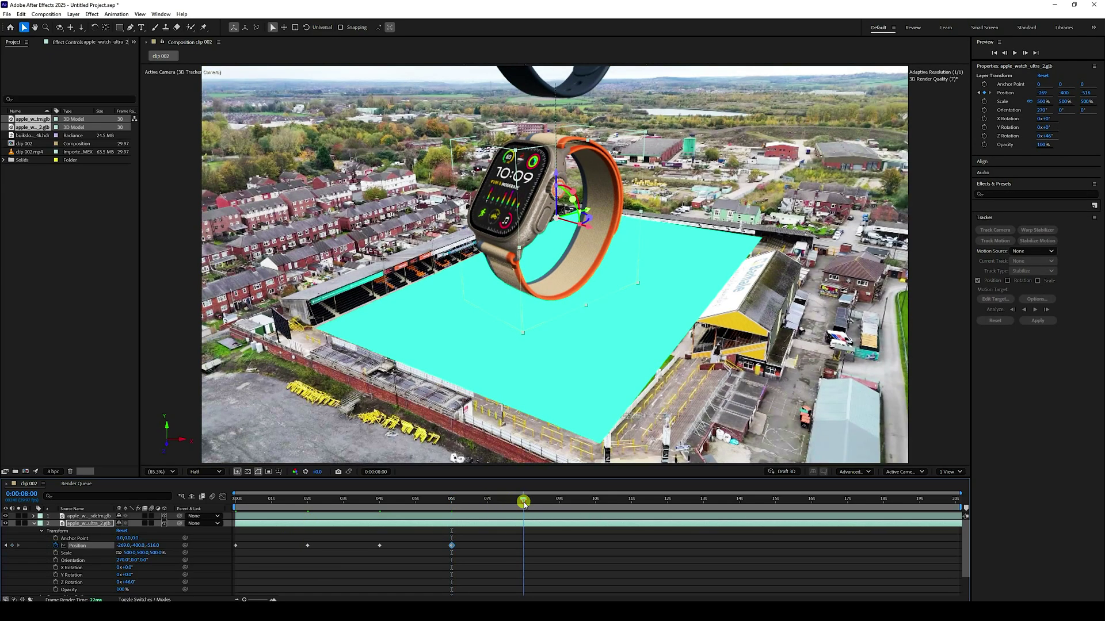
left_click_drag(401, 556, 369, 543)
key("ctrl+c")
key("ctrl+v")
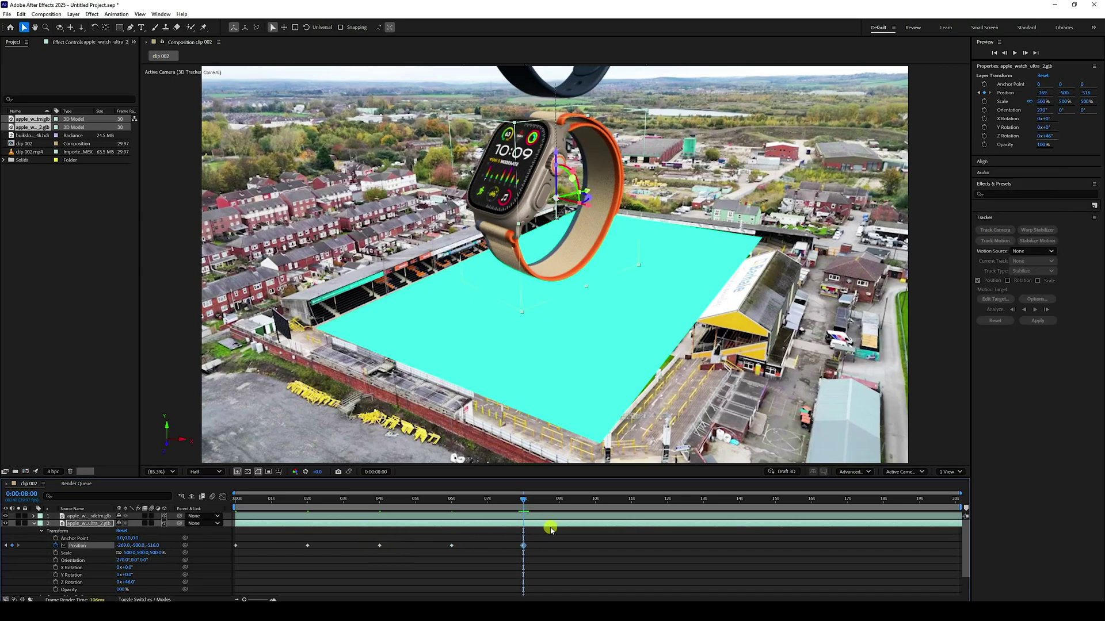
At 10 seconds, keyframe the watch's Y position at -1800 to lift it out of frame, and preview from the start
left_click_drag(526, 502, 595, 520)
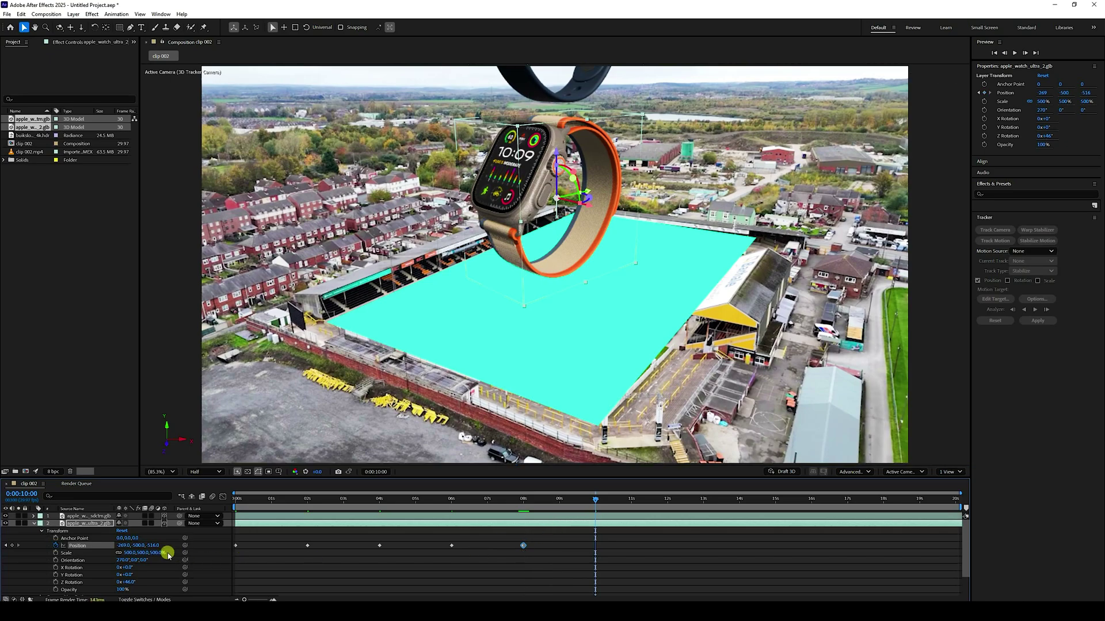
left_click_drag(145, 544, 2, 539)
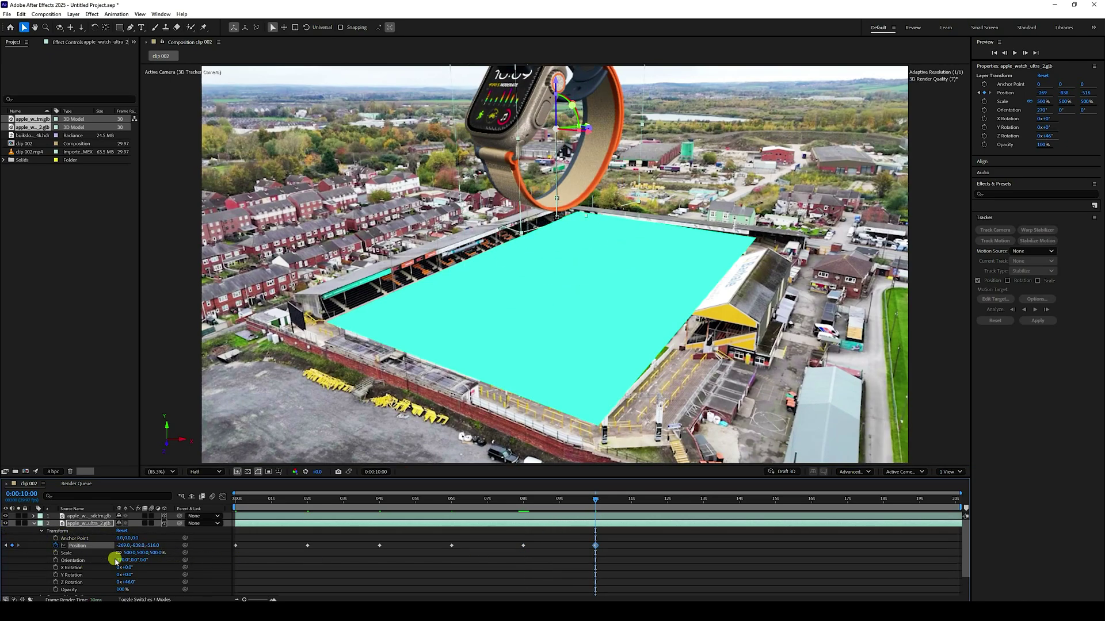
left_click_drag(132, 545, 99, 547)
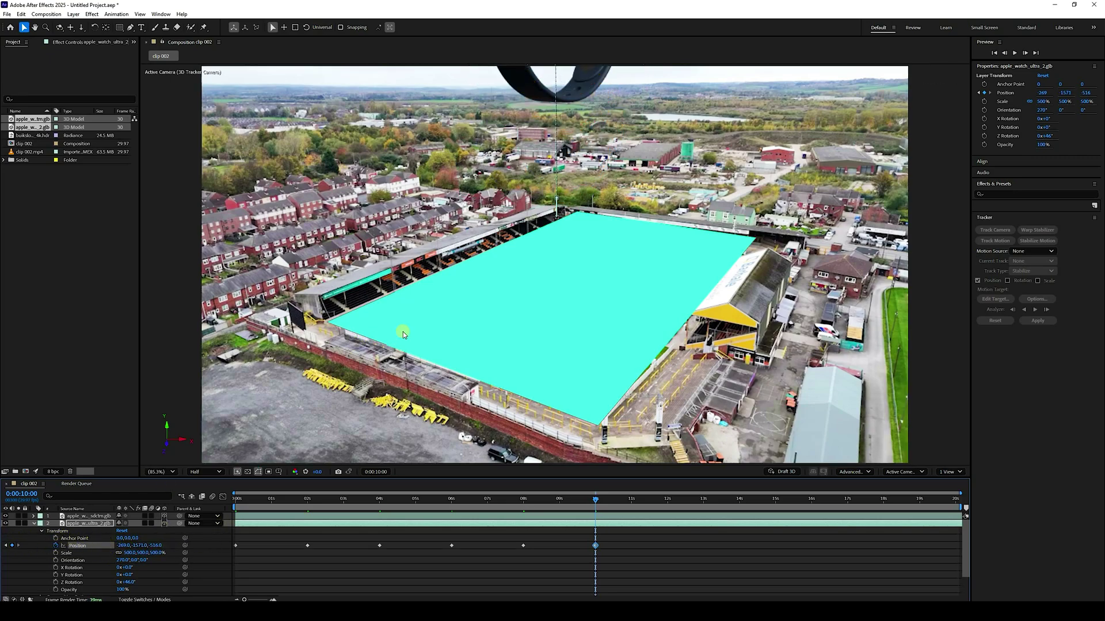
scroll(403, 332, "up", 2)
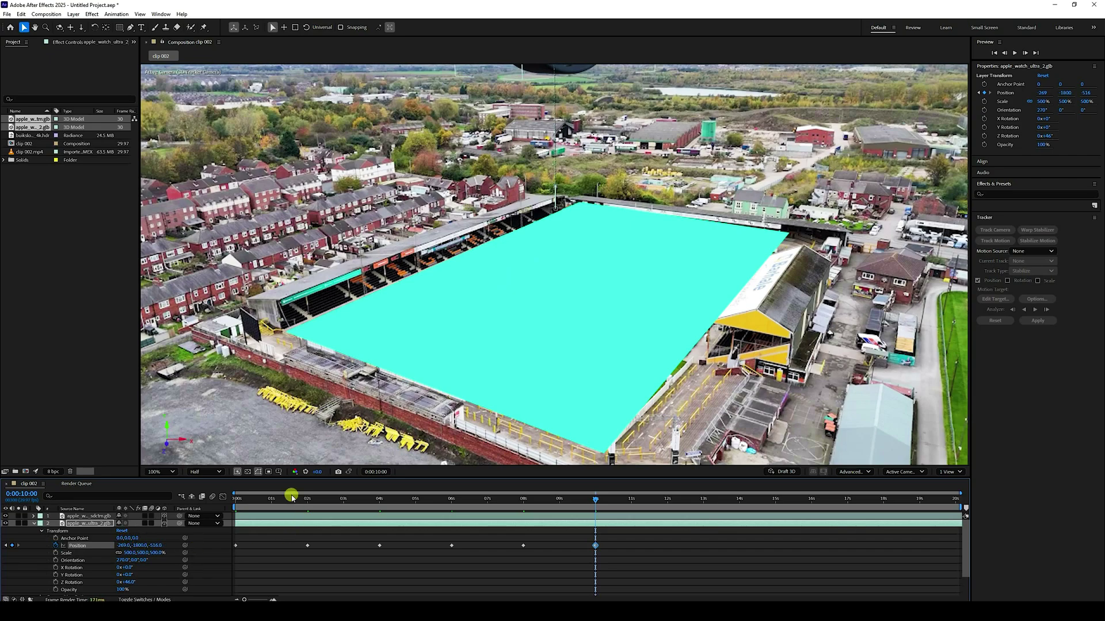
left_click(236, 498)
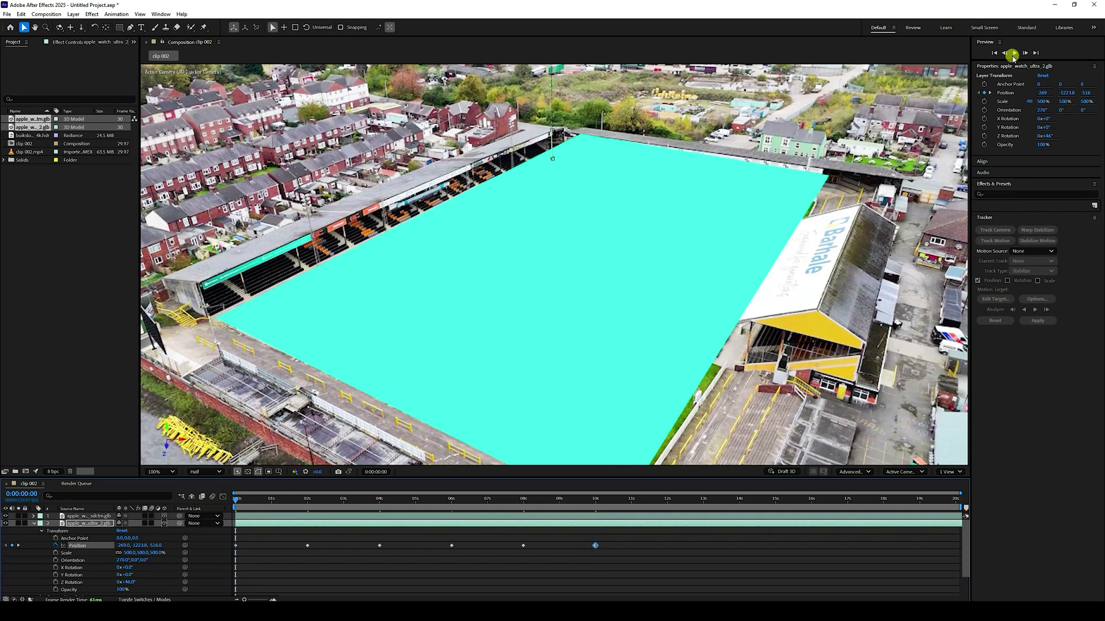
left_click(1014, 54)
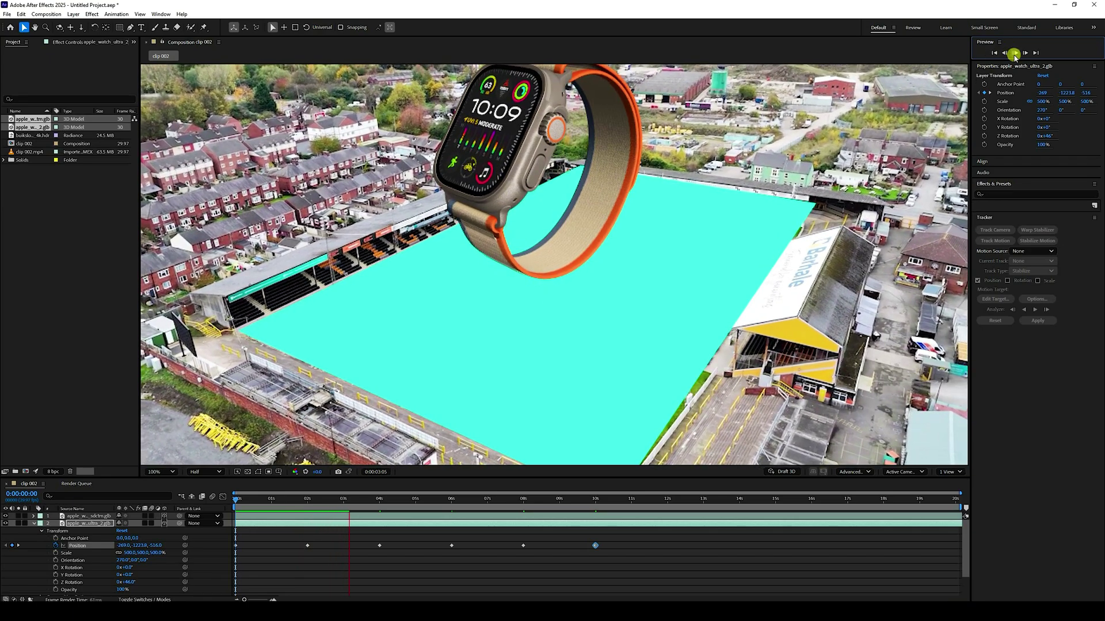
Apply Easy Ease to all of the Ultra 2 watch's Position keyframes and preview the smoothed motion from the start
left_click_drag(633, 562, 239, 544)
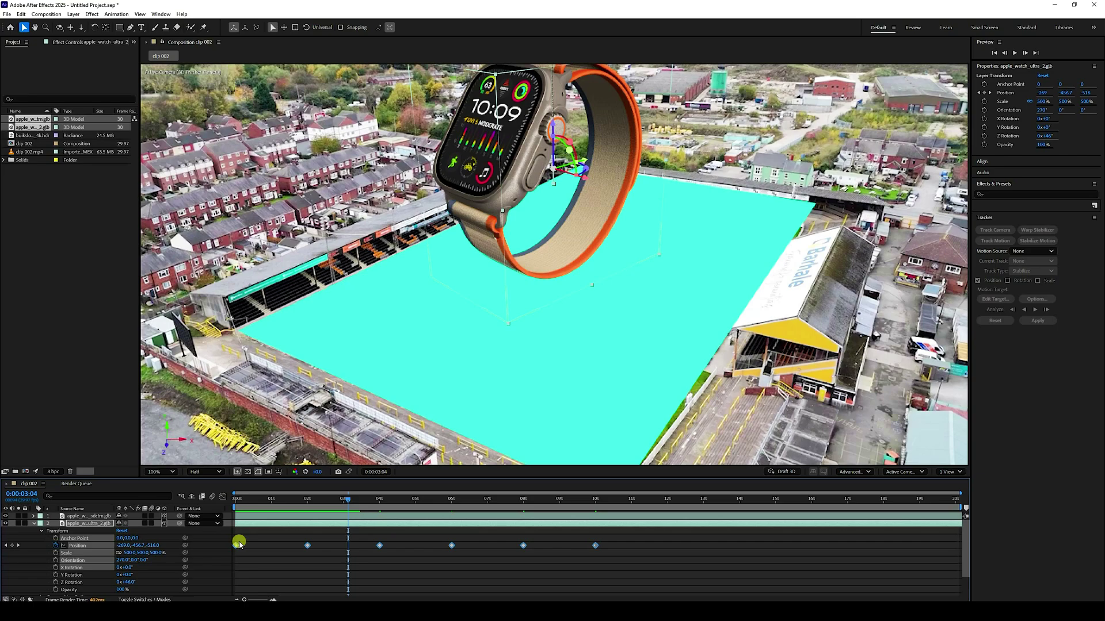
left_click_drag(343, 508, 218, 517)
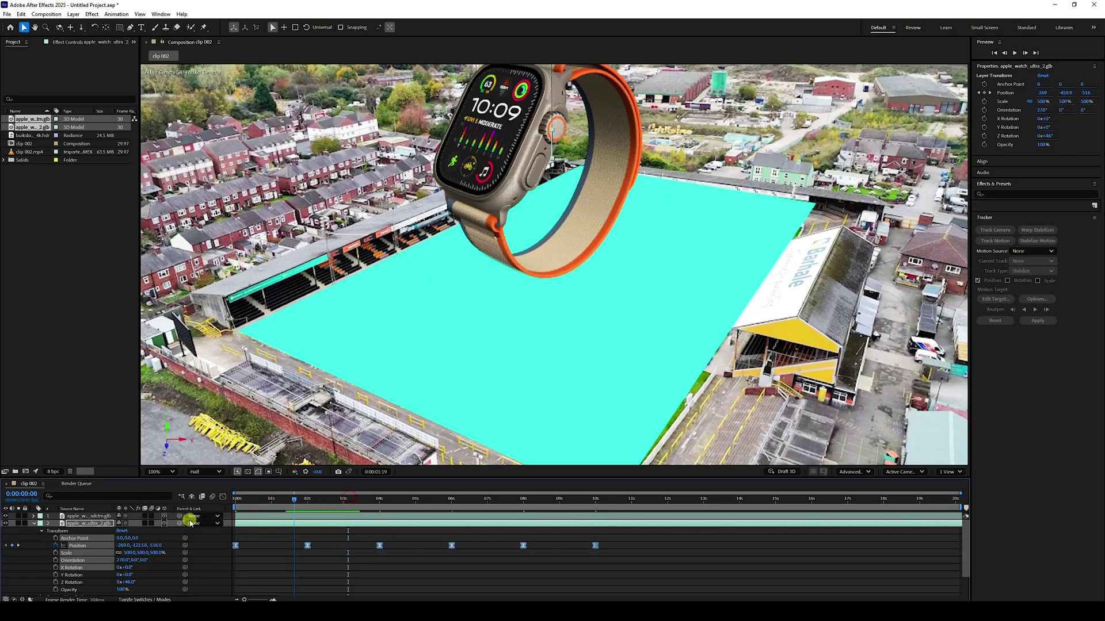
left_click(1015, 52)
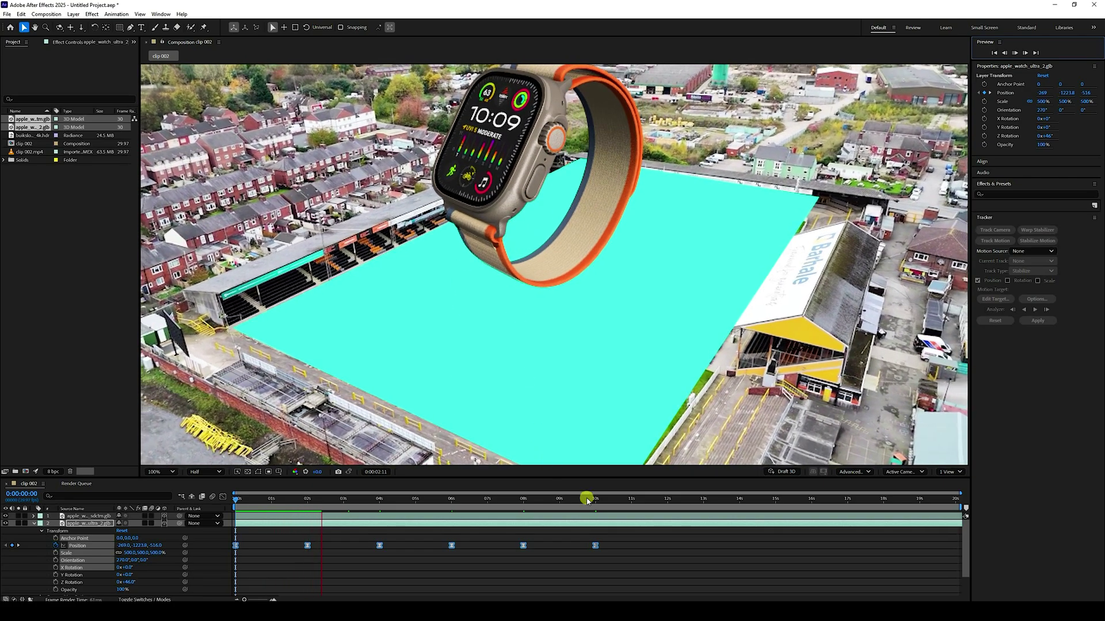
Keyframe the Ultra 2 watch's Z Rotation from 0° at 0 seconds to full turns at 10 seconds
left_click(569, 500)
left_click_drag(272, 506, 185, 506)
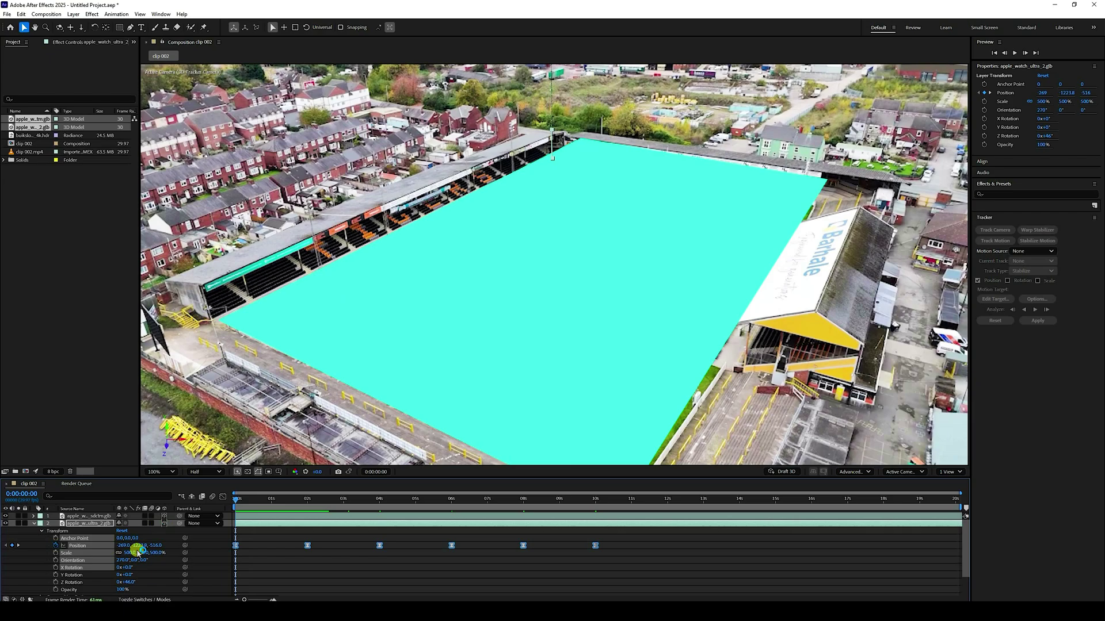
left_click(55, 582)
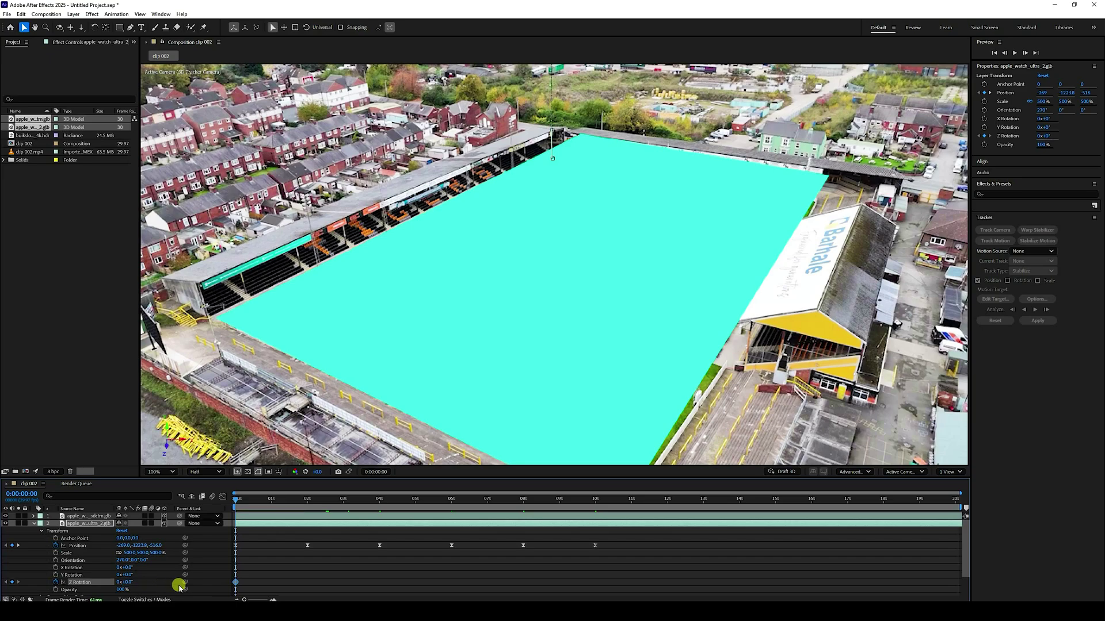
left_click(595, 502)
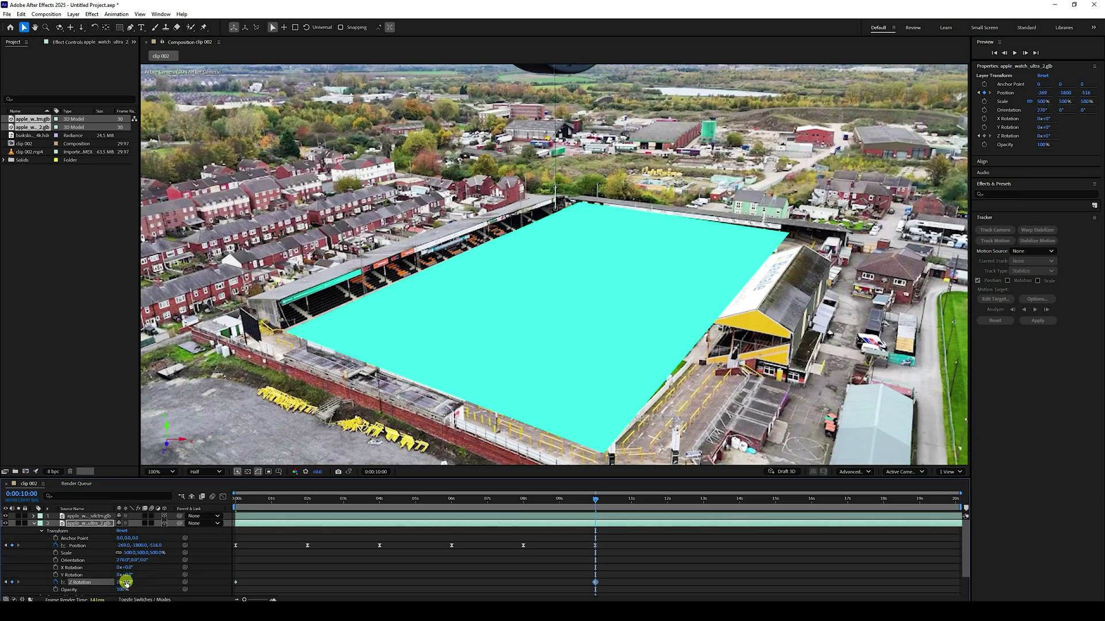
Preview the watch's spinning and floating animation from the start with the whole frame fitted in the viewer
left_click(233, 499)
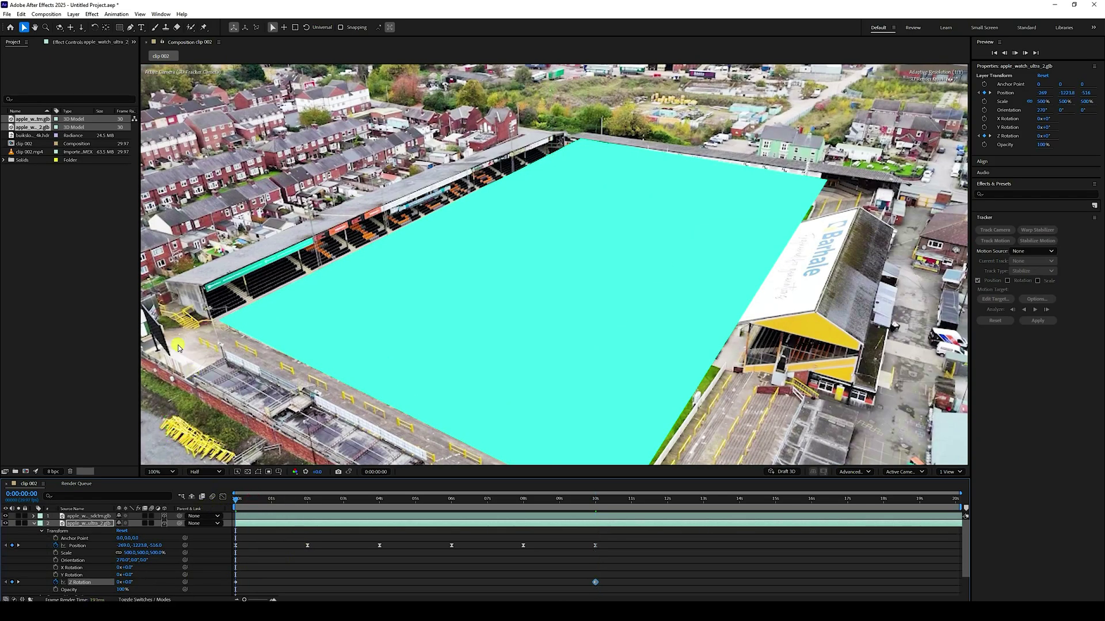
key("space")
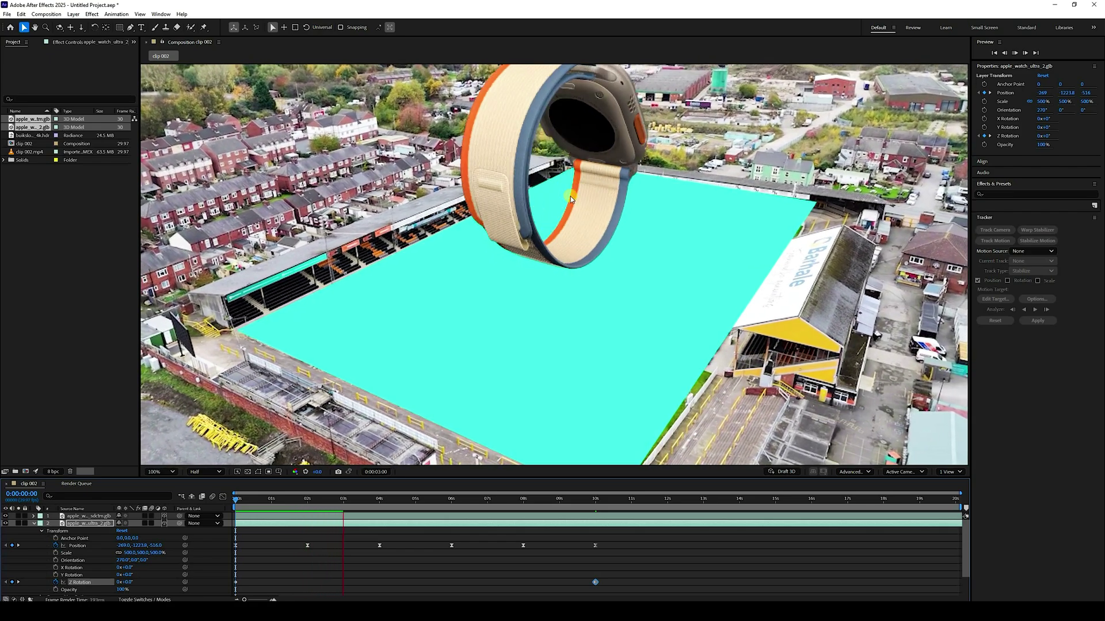
left_click(161, 472)
left_click(182, 315)
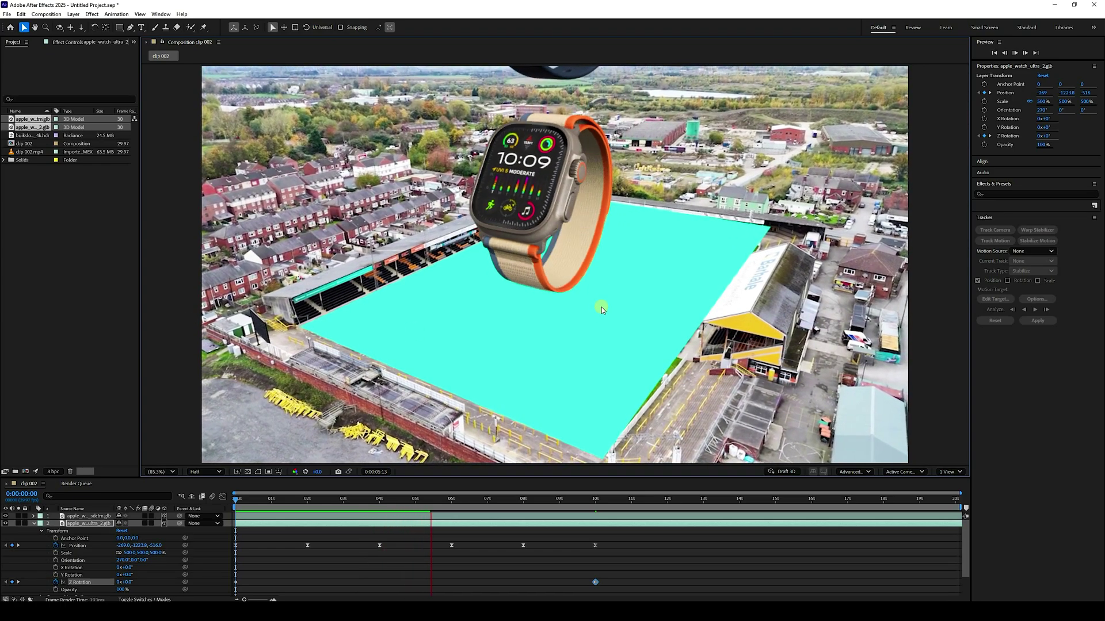
Near 10 seconds, collapse the Ultra 2 layer and lift the Series 7 watch above the frame to a Y position of about -1452
left_click(596, 498)
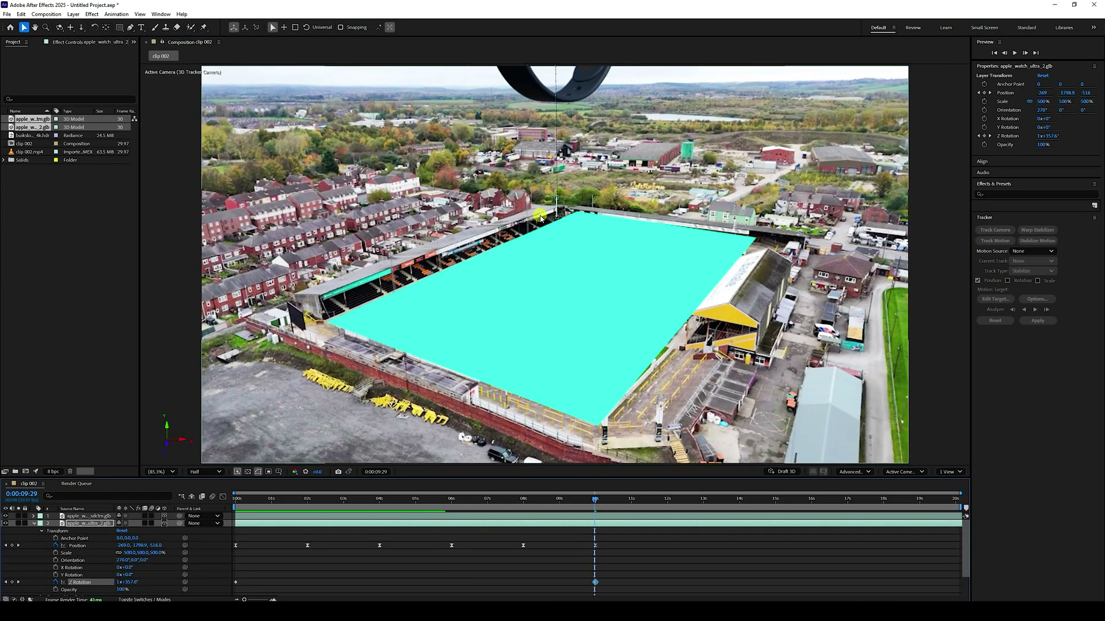
left_click(34, 523)
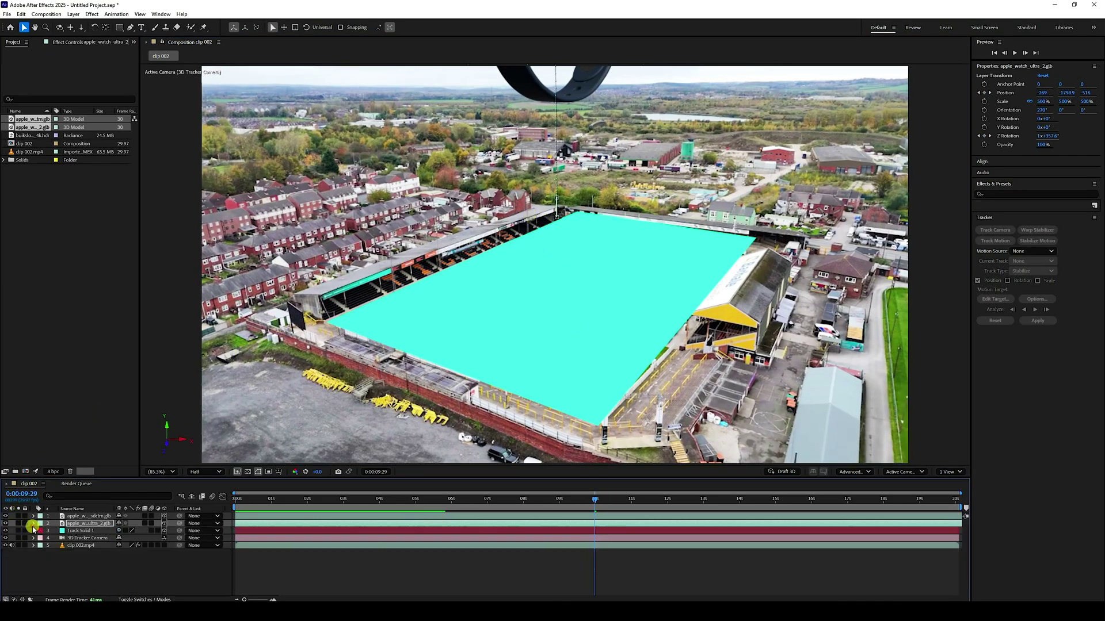
left_click(93, 516)
scroll(533, 279, "down", 2)
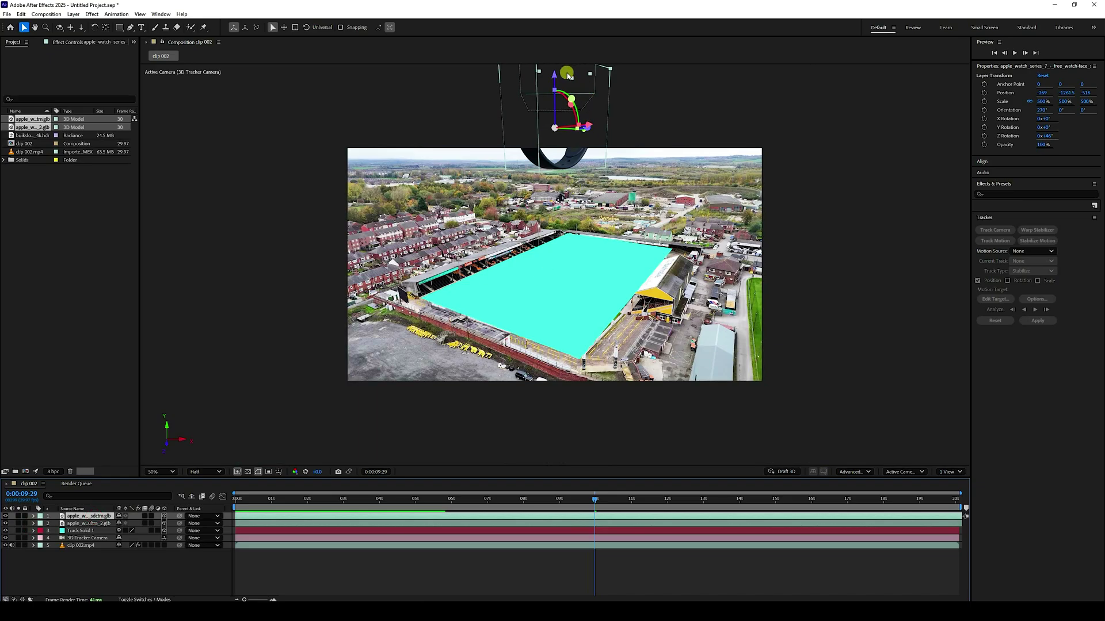
left_click_drag(560, 80, 558, 44)
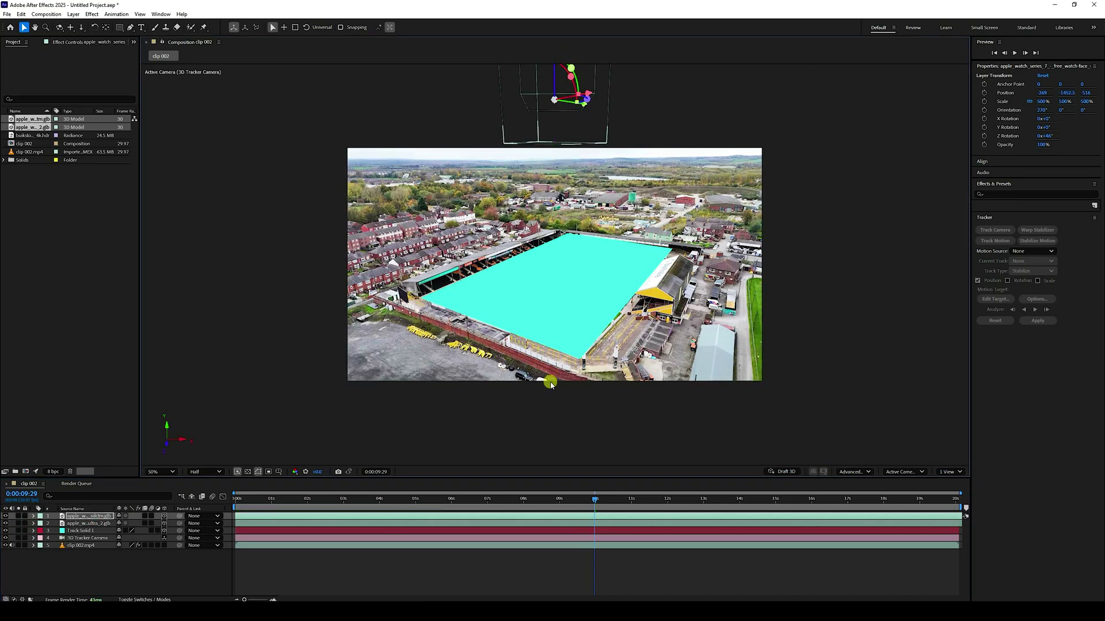
Open the Series 7 watch's Transform properties and set its first Position keyframe at 9 seconds
left_click(89, 523)
left_click(41, 518)
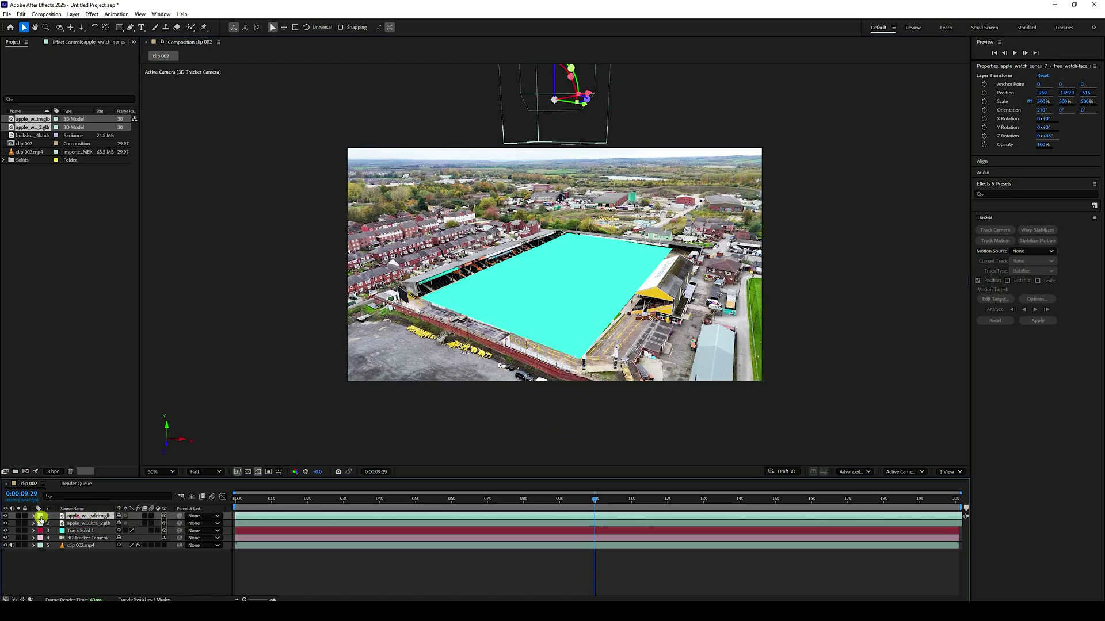
left_click(33, 516)
left_click(56, 538)
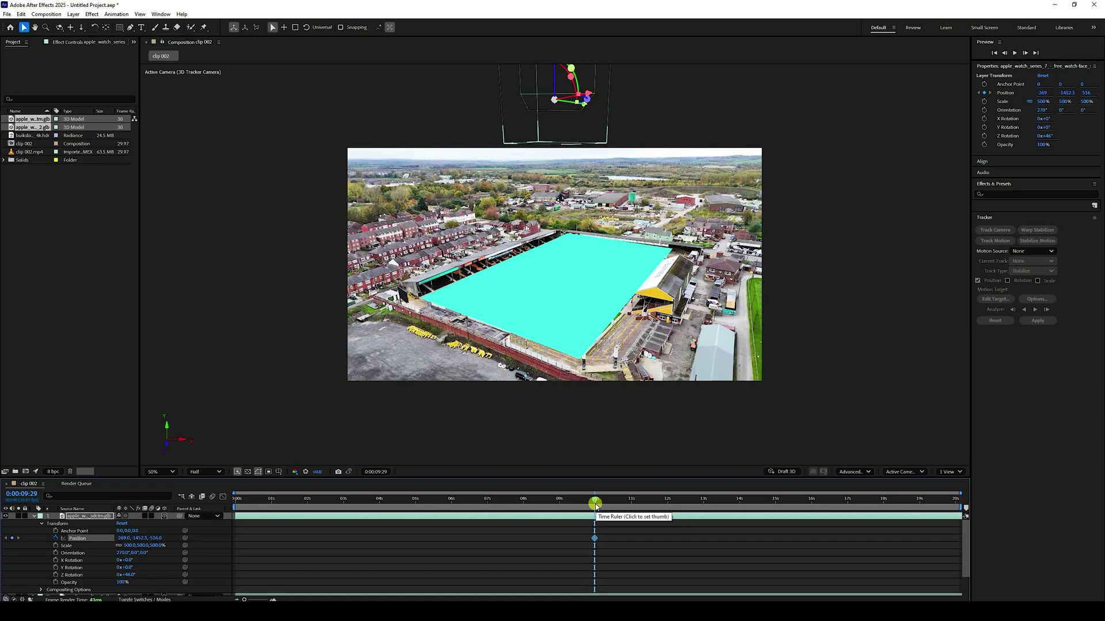
key("ctrl+z")
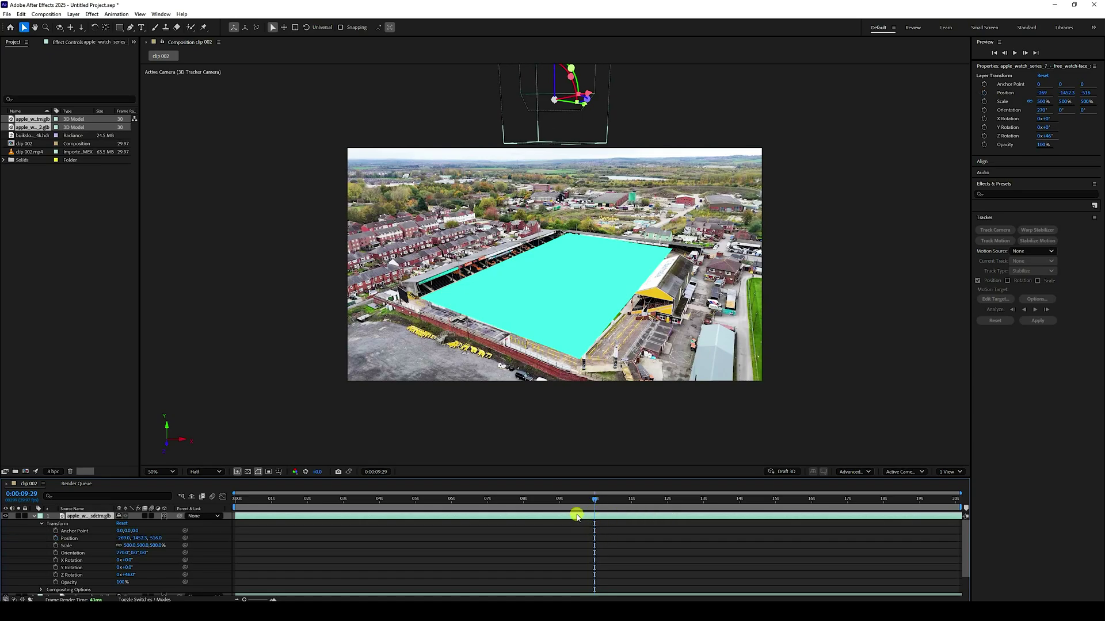
left_click(560, 500)
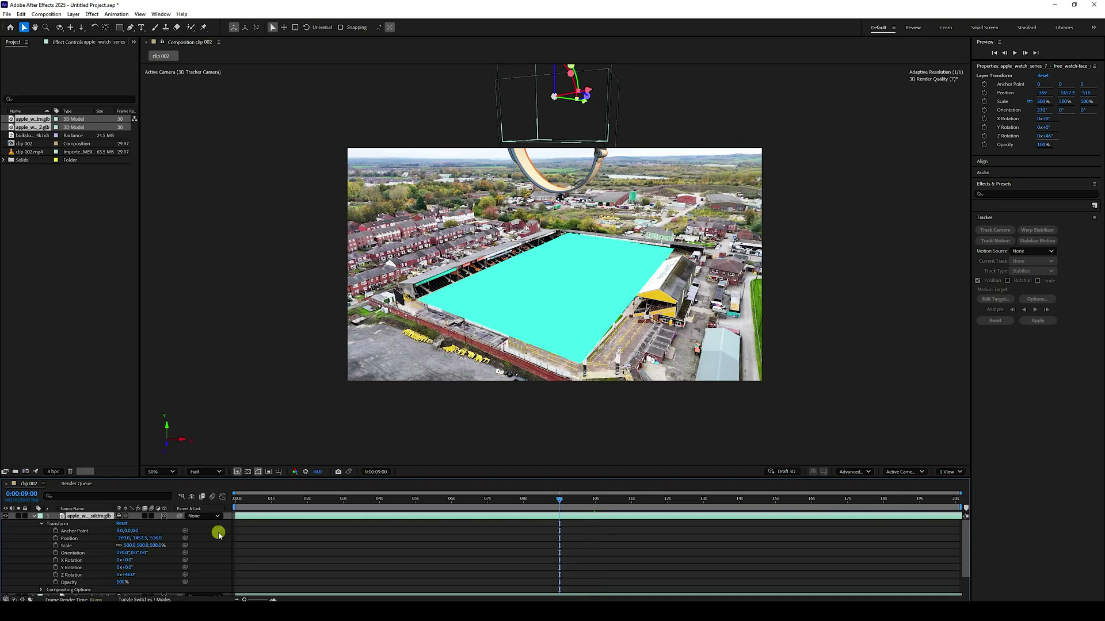
left_click(56, 539)
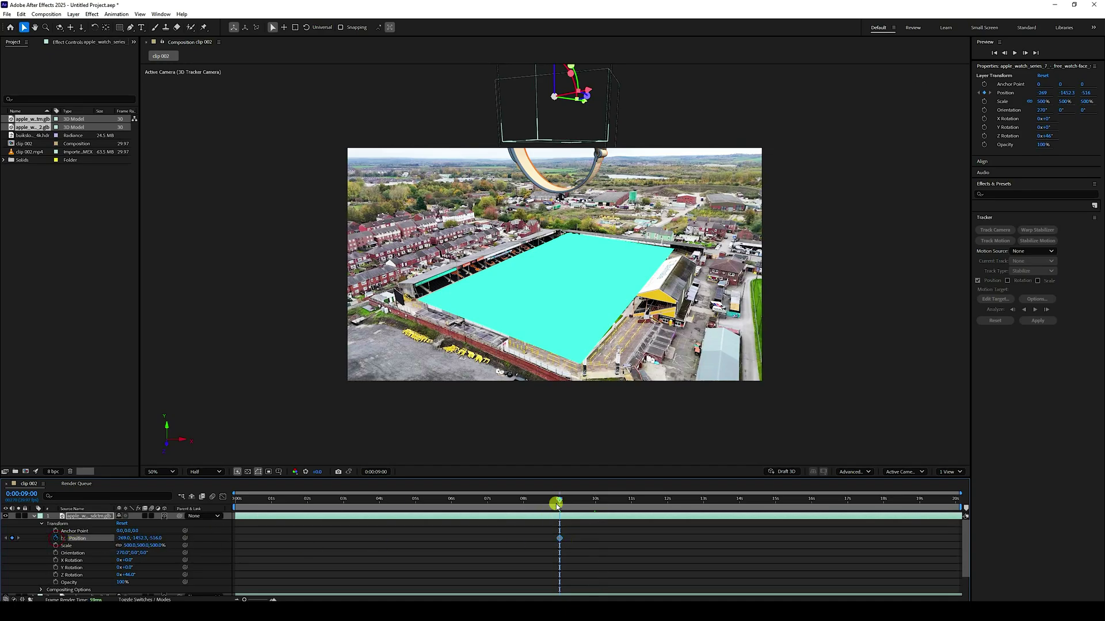
At 11 seconds, lower the Series 7 watch over the pitch to Y about -378 and set its scale to 600%
left_click_drag(561, 501, 595, 512)
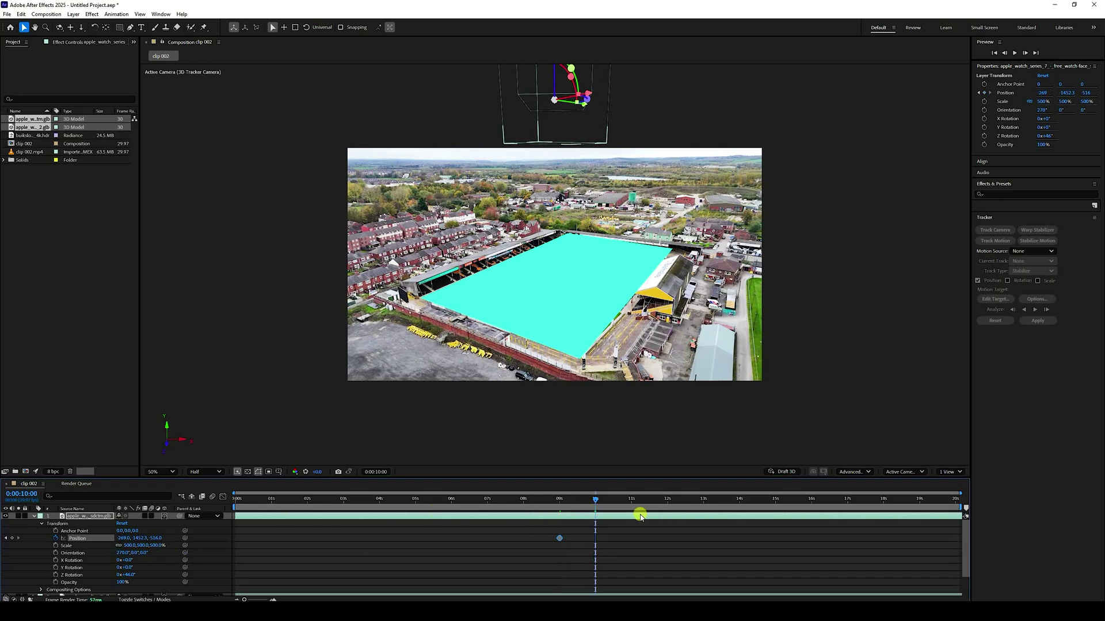
left_click_drag(601, 500, 632, 506)
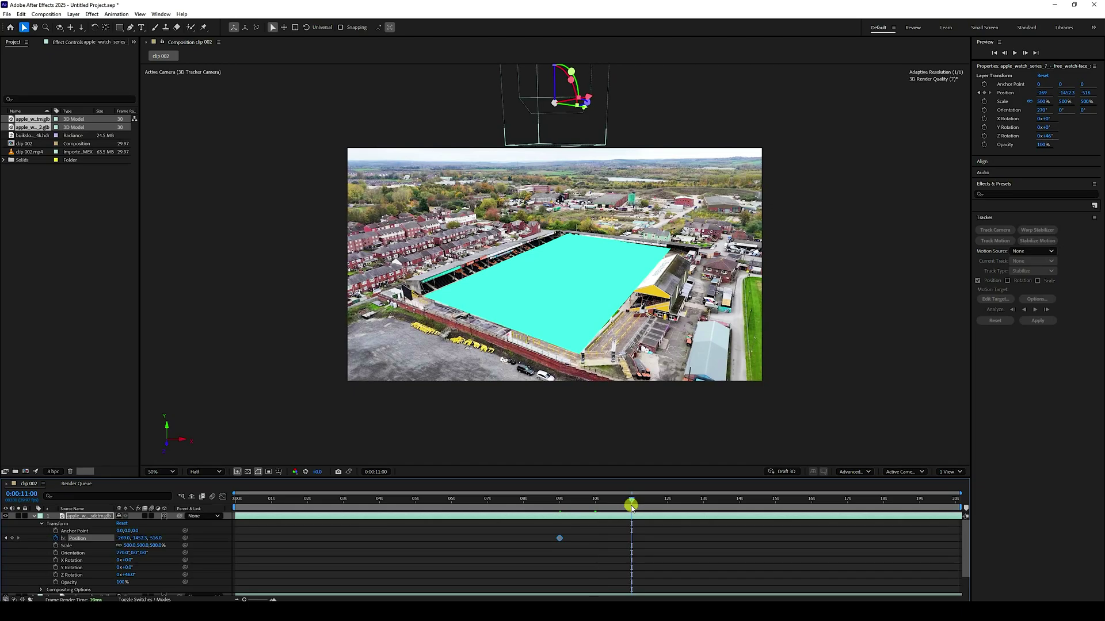
left_click_drag(142, 538, 543, 597)
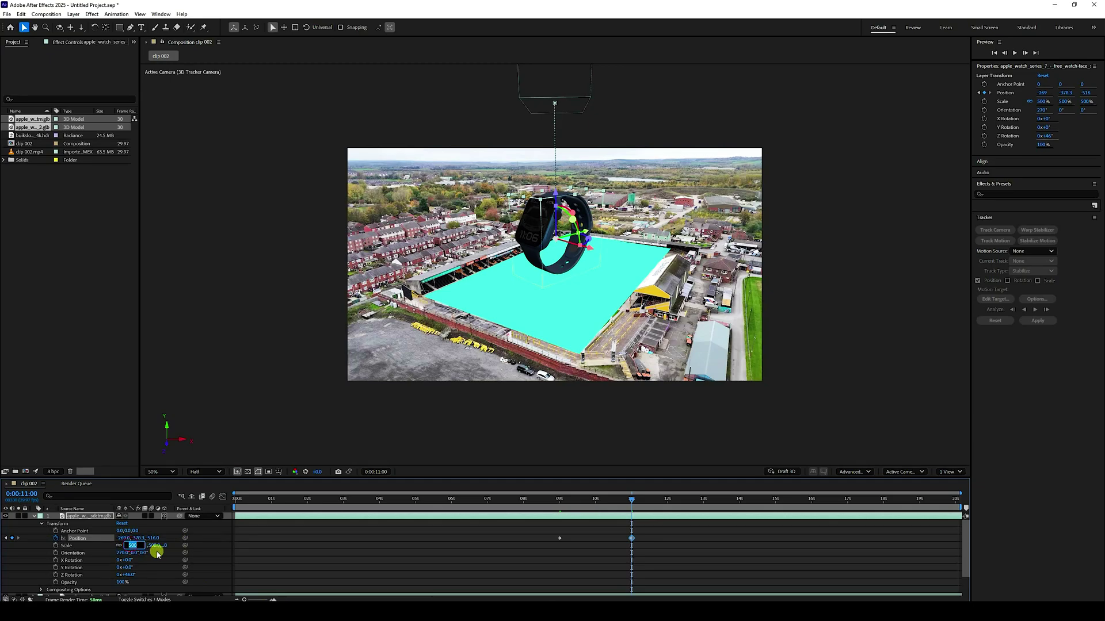
key("Return")
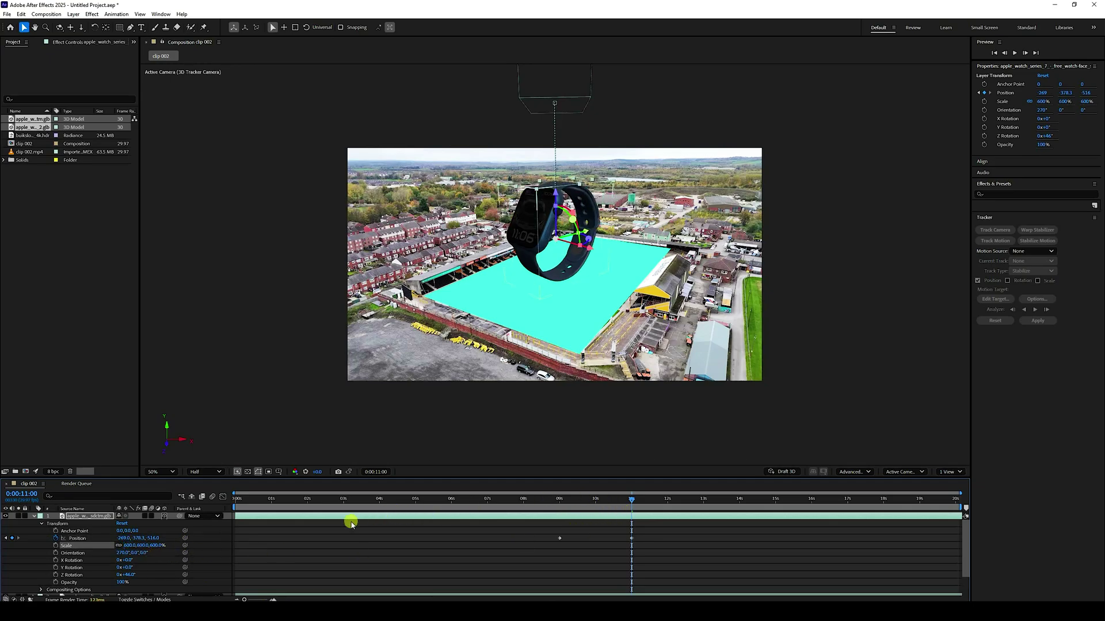
At 13 seconds, raise the Series 7 watch to a Y position of about -547
left_click_drag(643, 504, 703, 516)
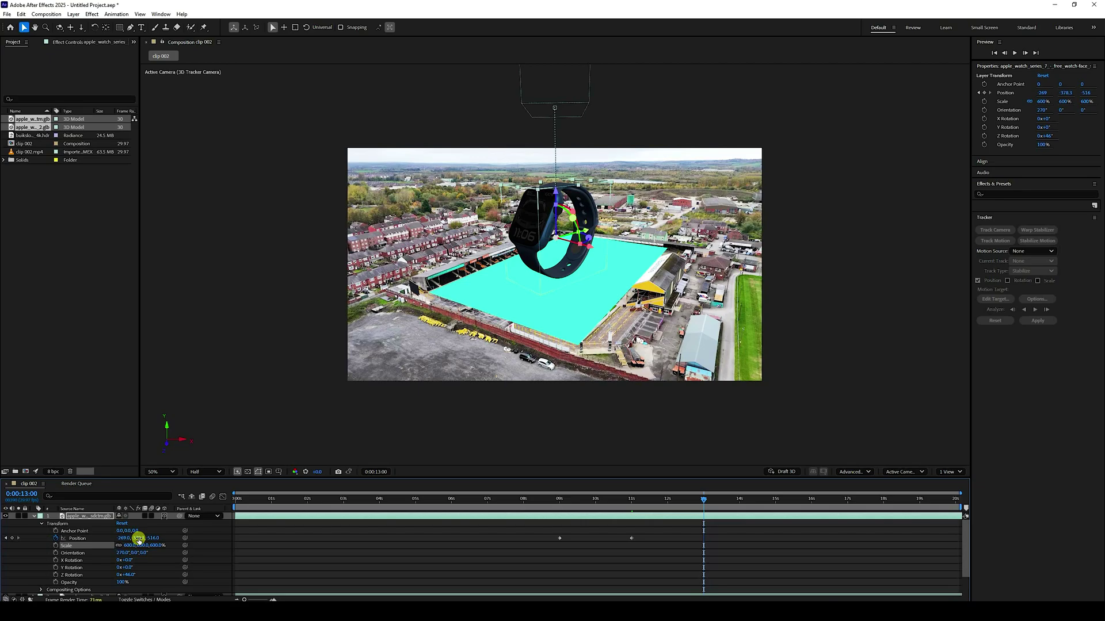
left_click_drag(138, 540, 57, 544)
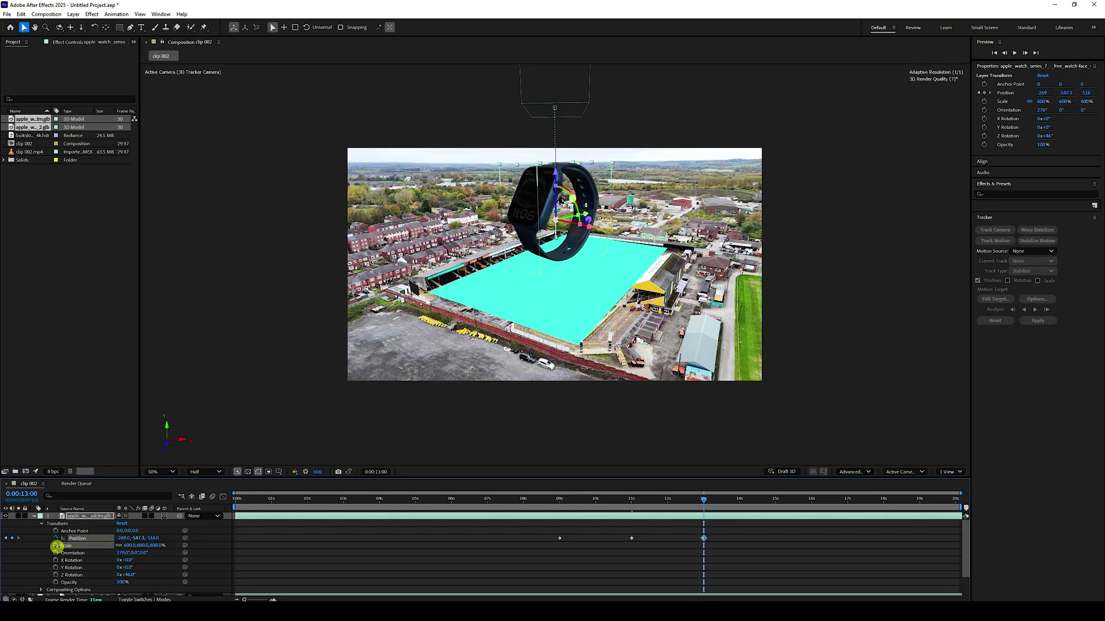
left_click_drag(718, 502, 776, 521)
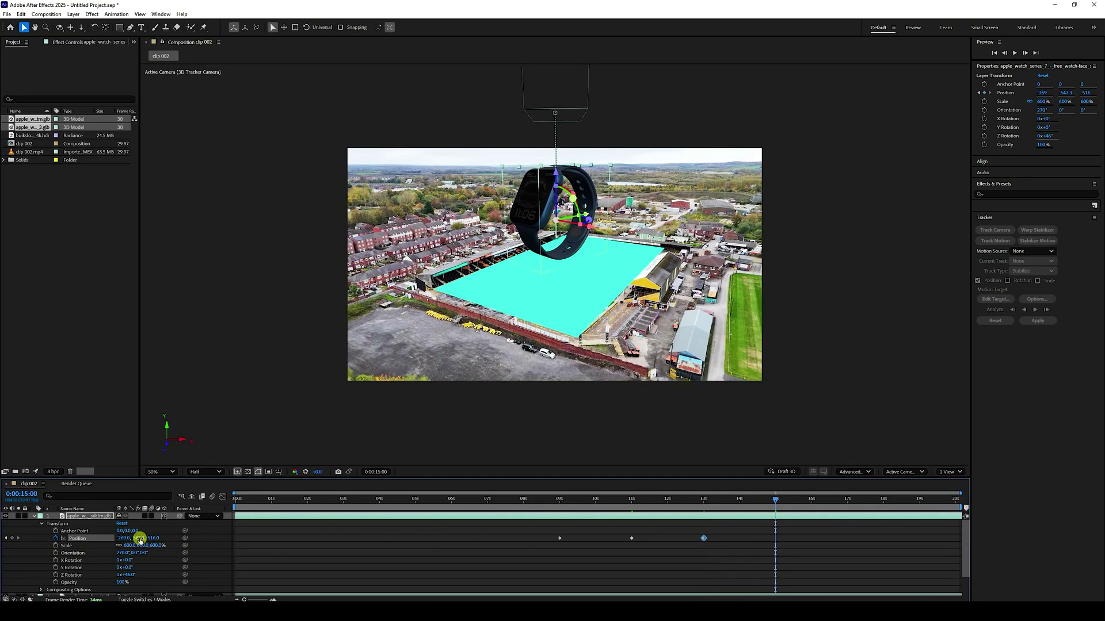
left_click_drag(139, 540, 197, 545)
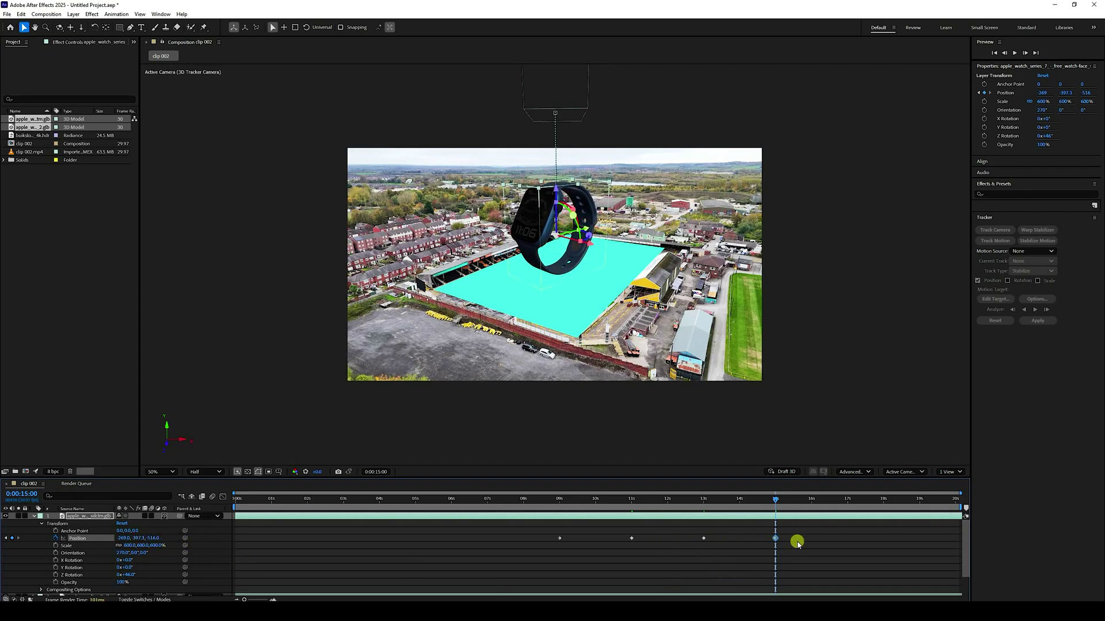
left_click(775, 538)
key("Delete")
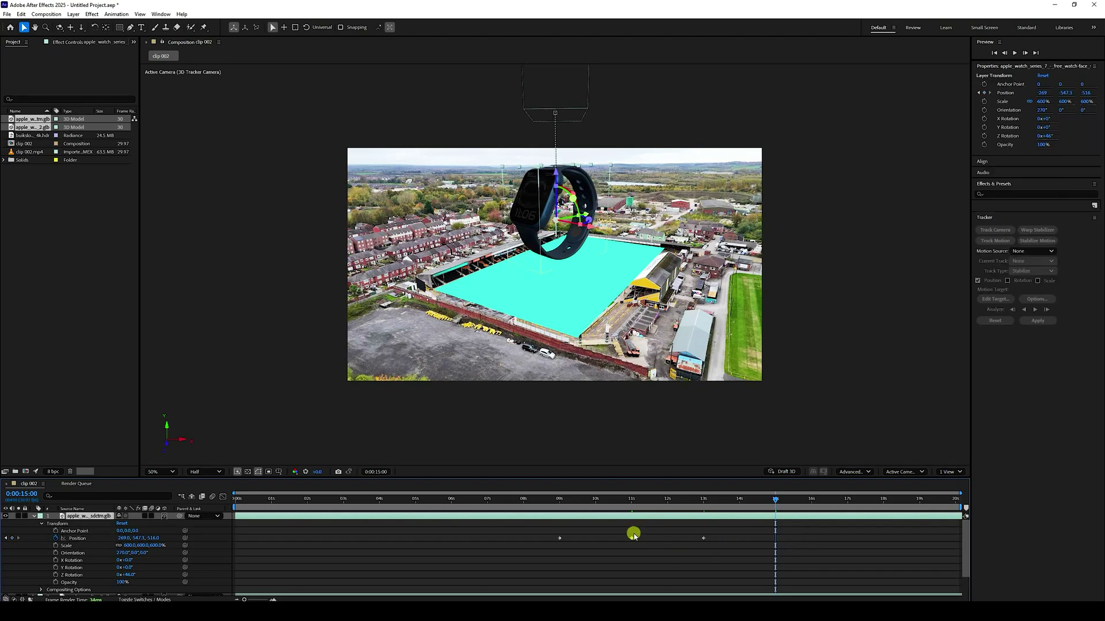
Set the Series 7 watch's Y position to -400 at the 11-second keyframe and -550 at the 13-second keyframe
left_click(632, 505)
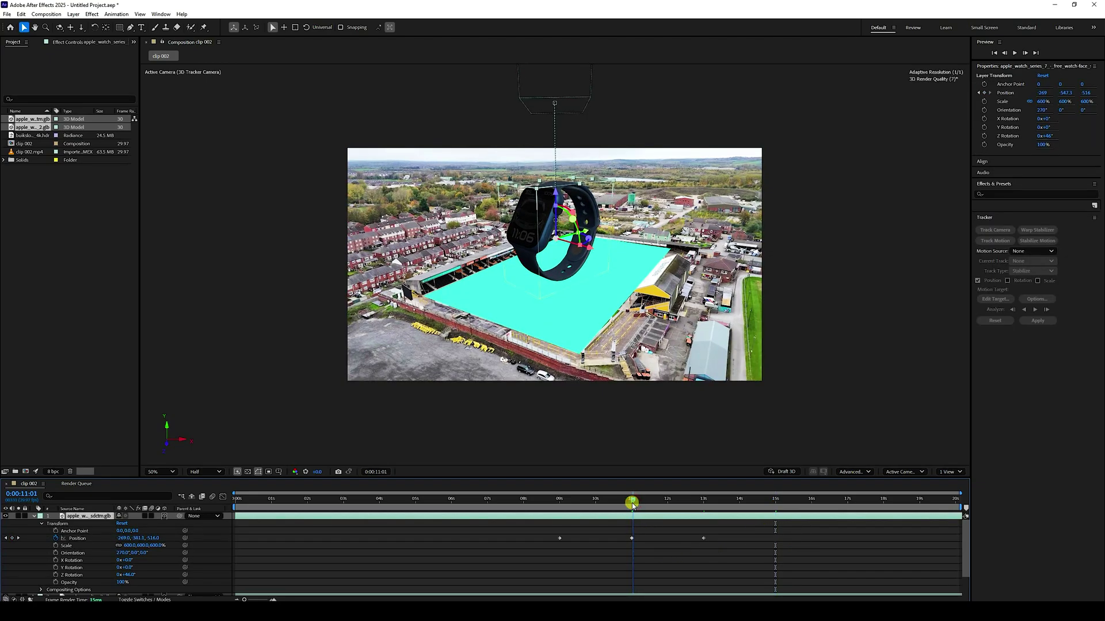
left_click_drag(633, 505, 632, 504)
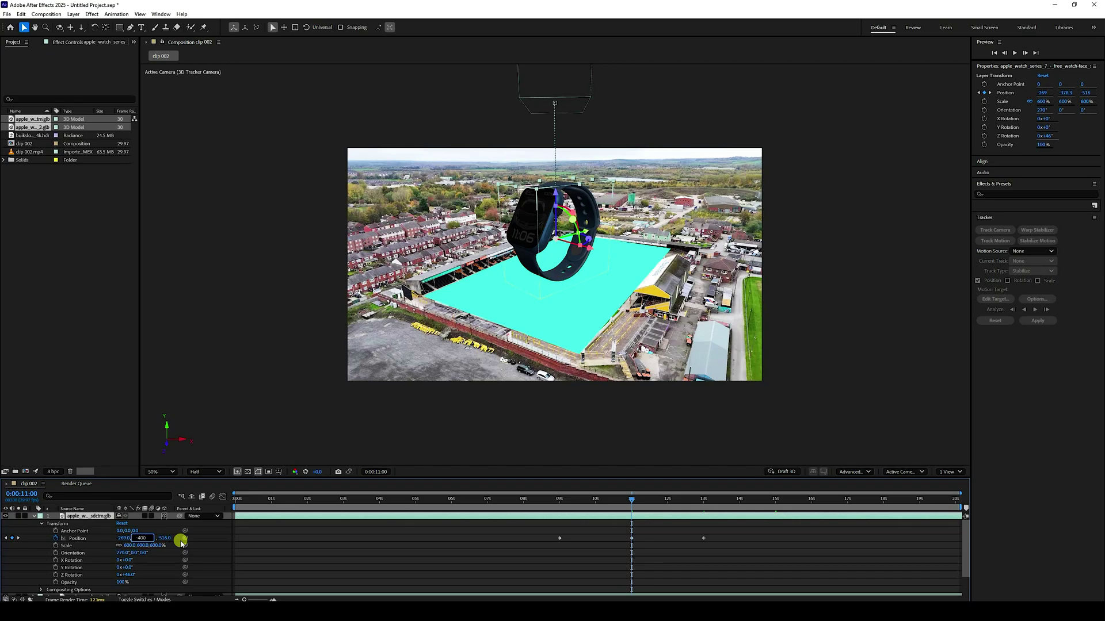
key("Return")
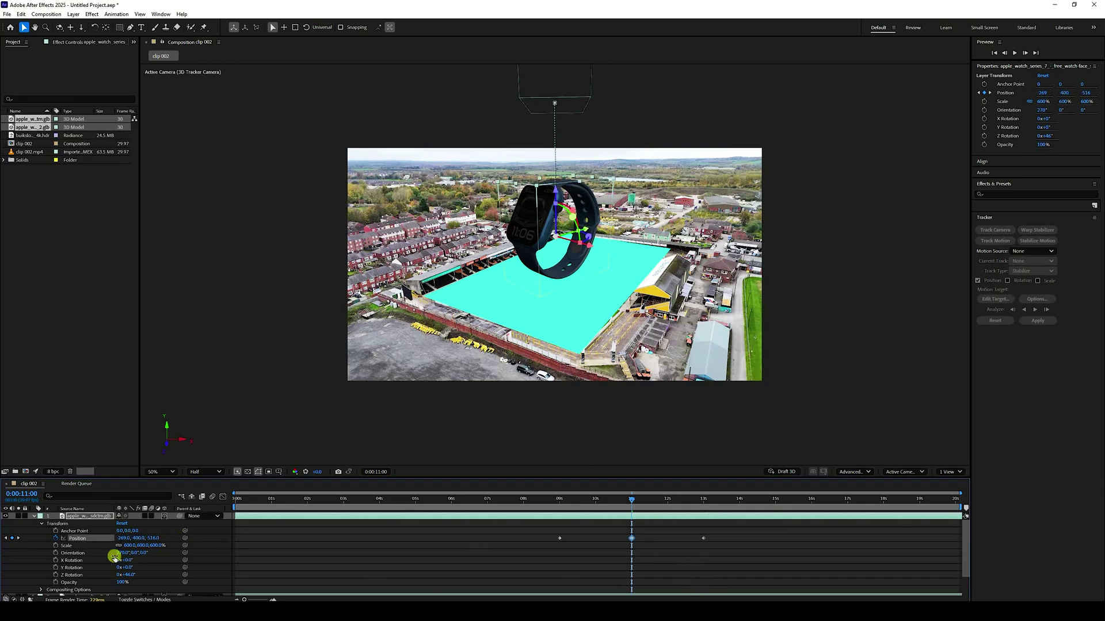
left_click(18, 538)
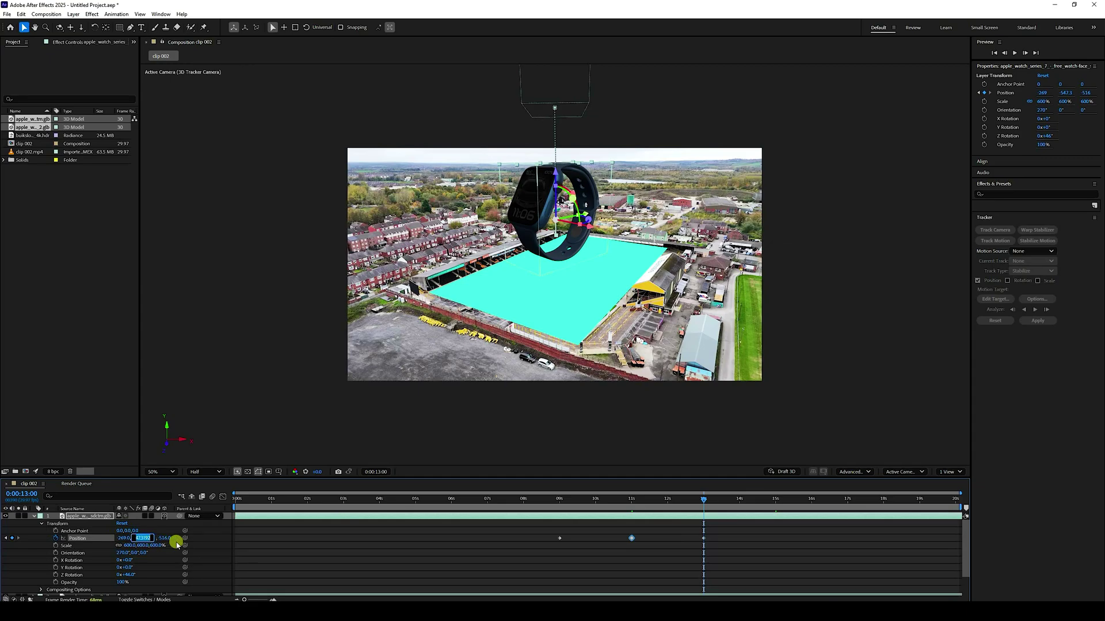
type("550")
Copy the Series 7 watch's 11- and 13-second Position keyframes and paste them starting at 15 seconds
left_click(775, 501)
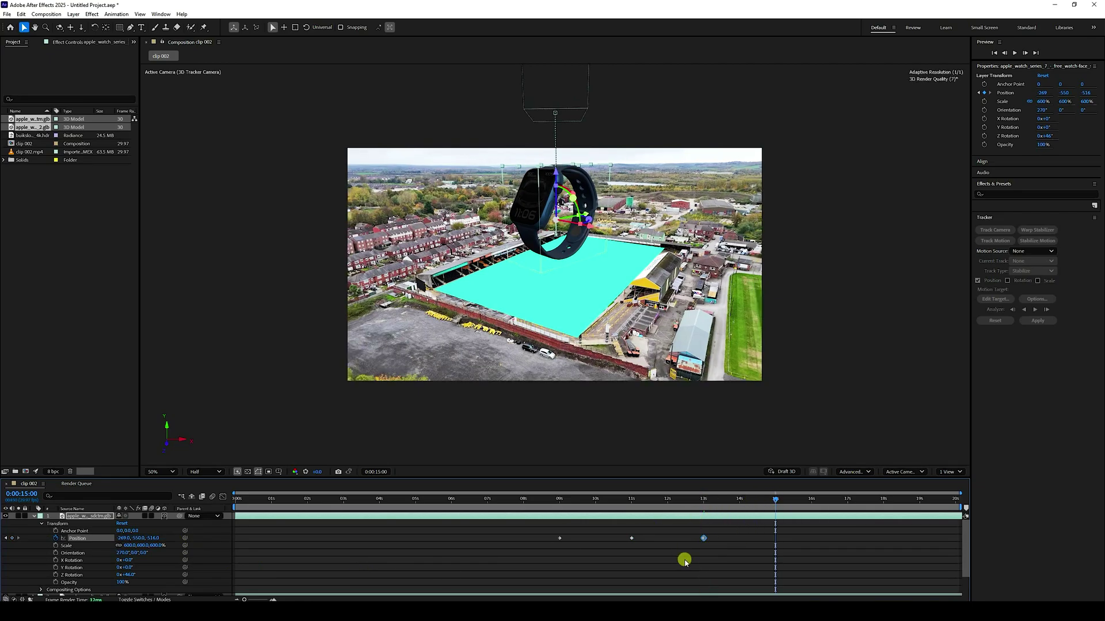
left_click_drag(715, 553, 623, 529)
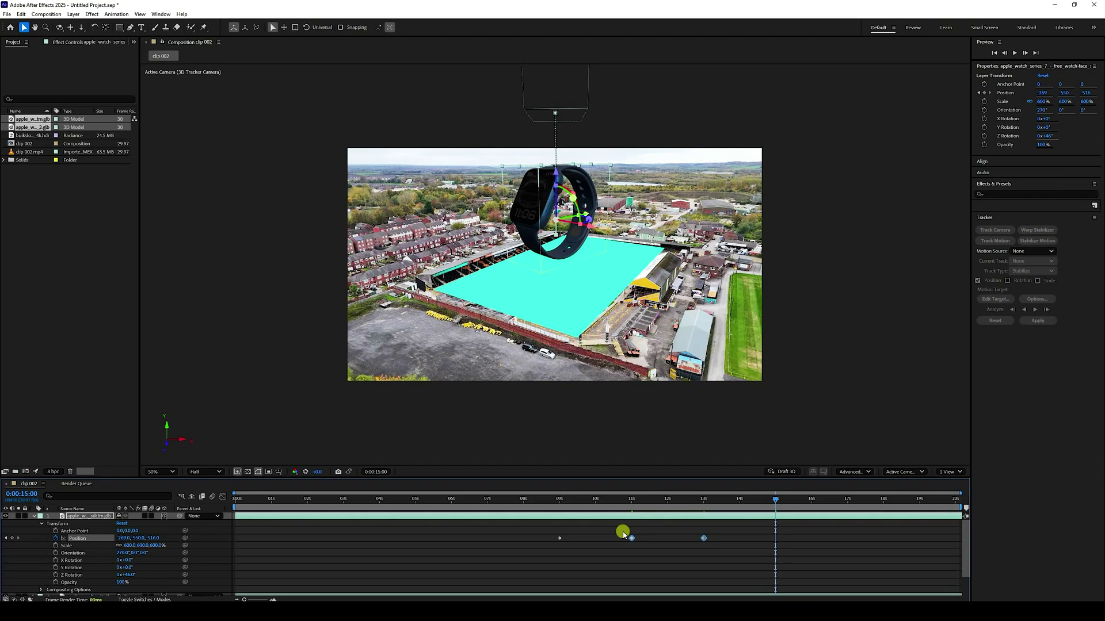
key("ctrl+c")
key("ctrl+v")
At 19 seconds, keyframe the Series 7 watch's Y position at -400 and scrub back to check the motion
left_click_drag(779, 501, 920, 524)
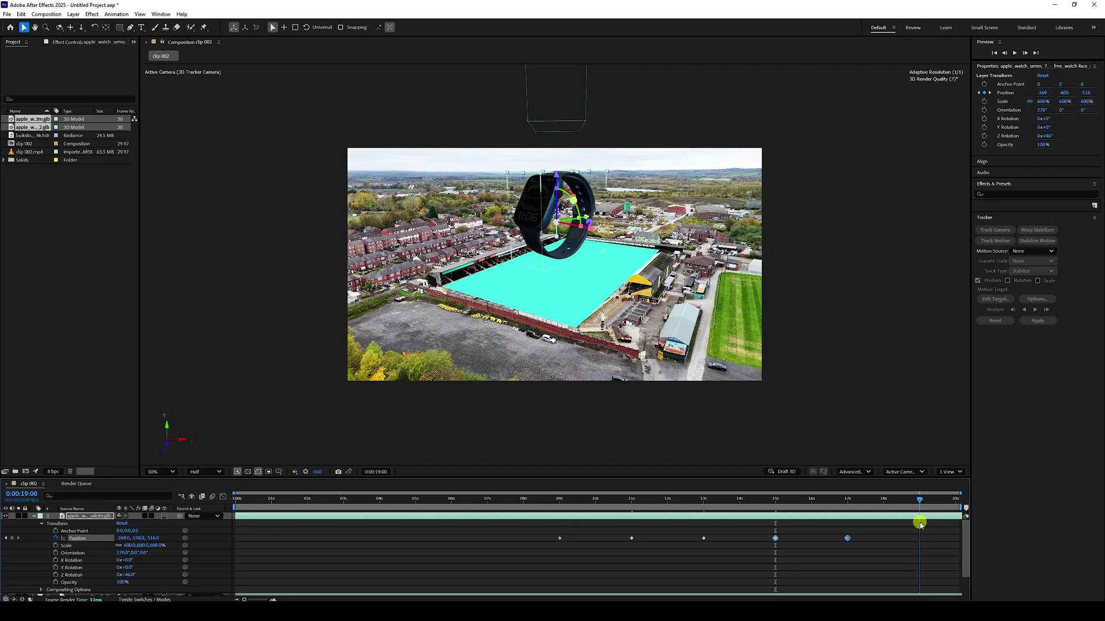
key("shift+Down")
key("shift+Down")
key("shift+Down")
key("shift+Down")
key("shift+Down")
key("shift+Down")
key("shift+Down")
key("shift+Down")
key("shift+Down")
key("shift+Down")
key("shift+Down")
key("shift+Down")
key("shift+Down")
key("shift+Down")
key("shift+Down")
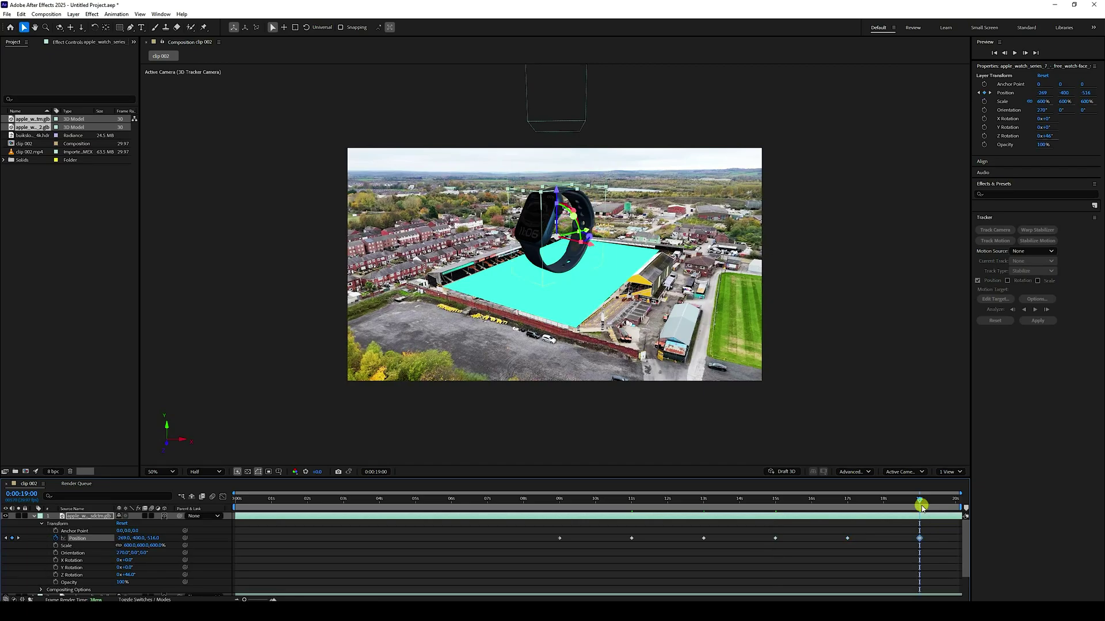
left_click_drag(917, 501, 905, 533)
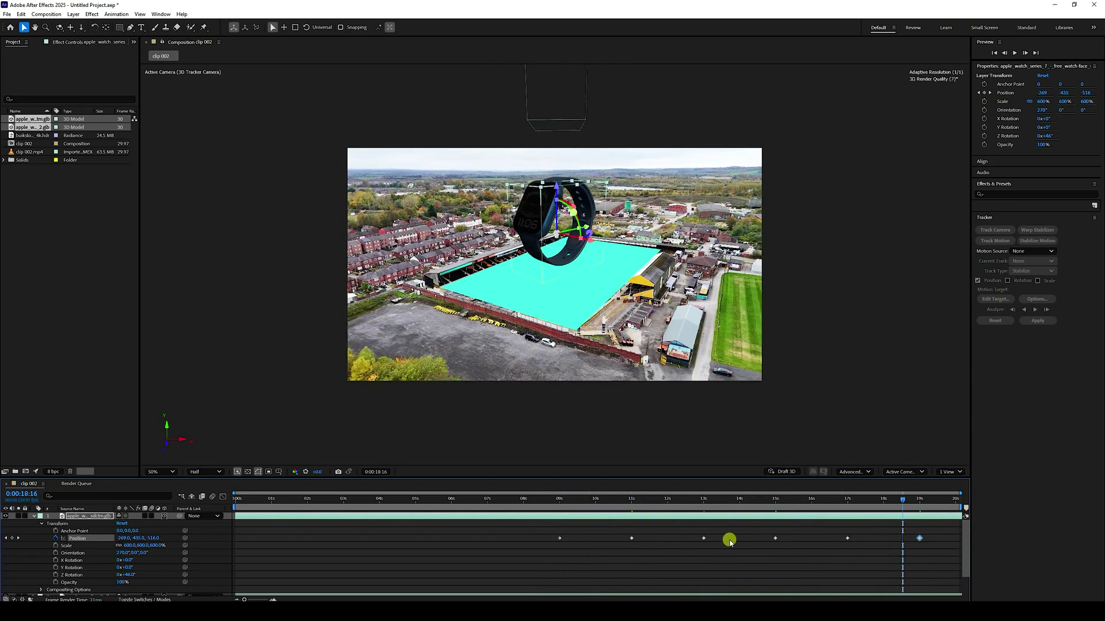
Keyframe the Series 7 watch's Z Rotation from 0° at 9 seconds to two full turns at the end of the composition
left_click(561, 500)
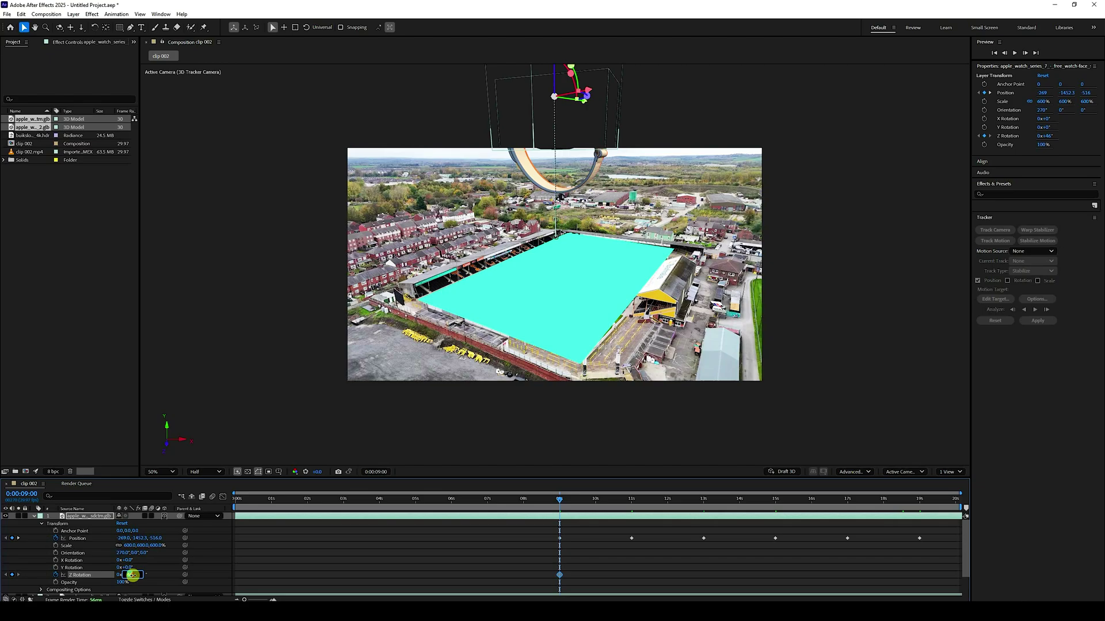
type("0")
key("Return")
left_click(16, 576)
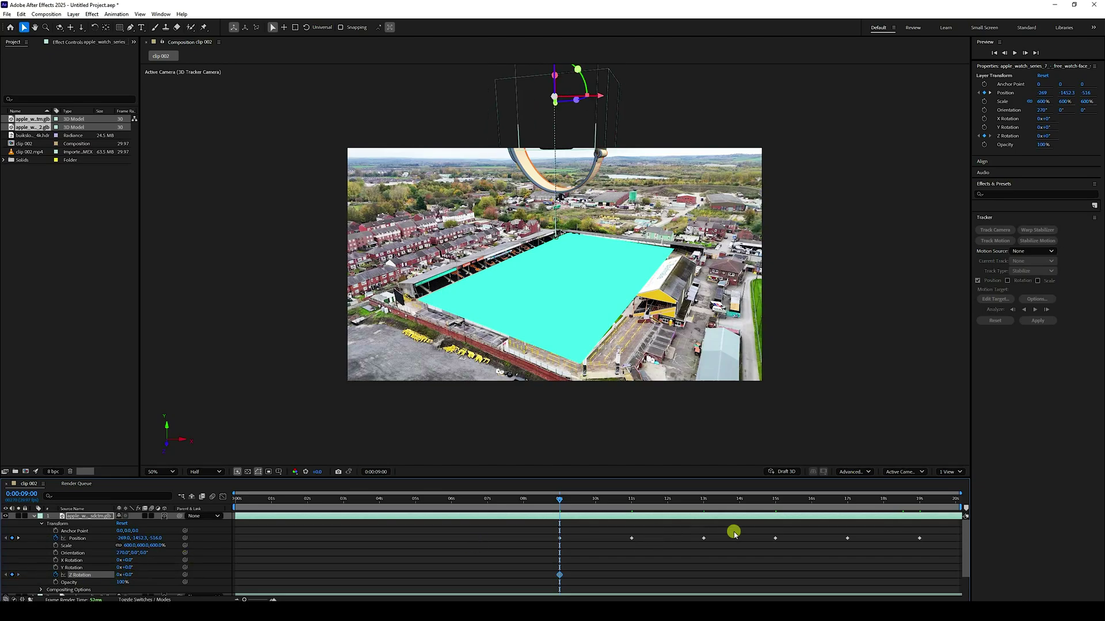
left_click_drag(897, 500, 981, 499)
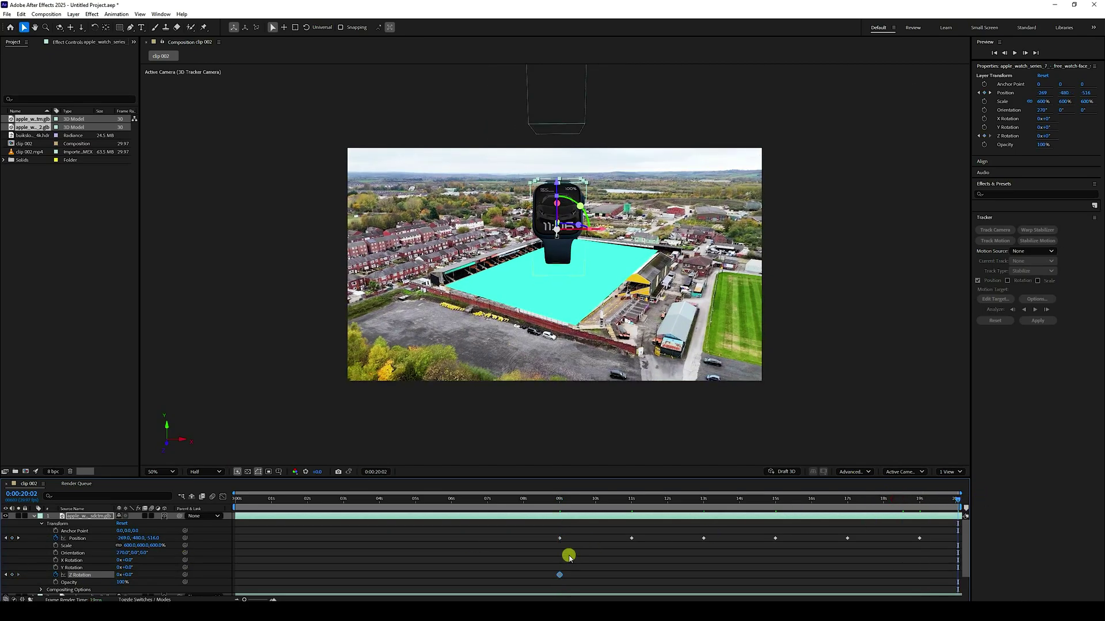
left_click(119, 574)
Return to the start, reveal both watch layers' keyframes, and apply Easy Ease to all of them
left_click(237, 499)
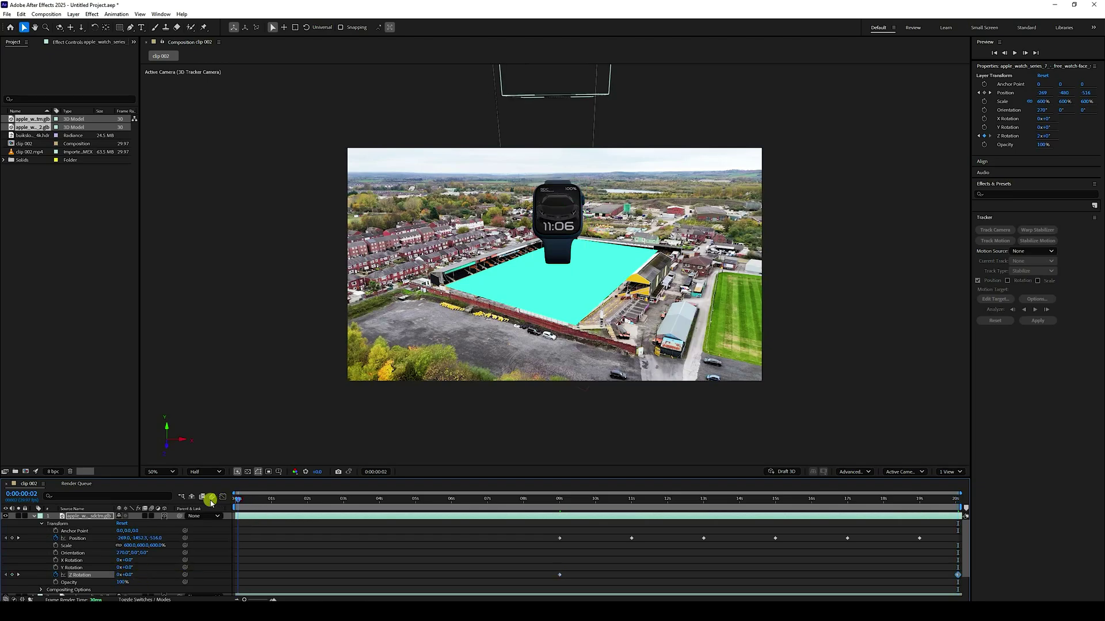
left_click(34, 516)
left_click(86, 523, "shift")
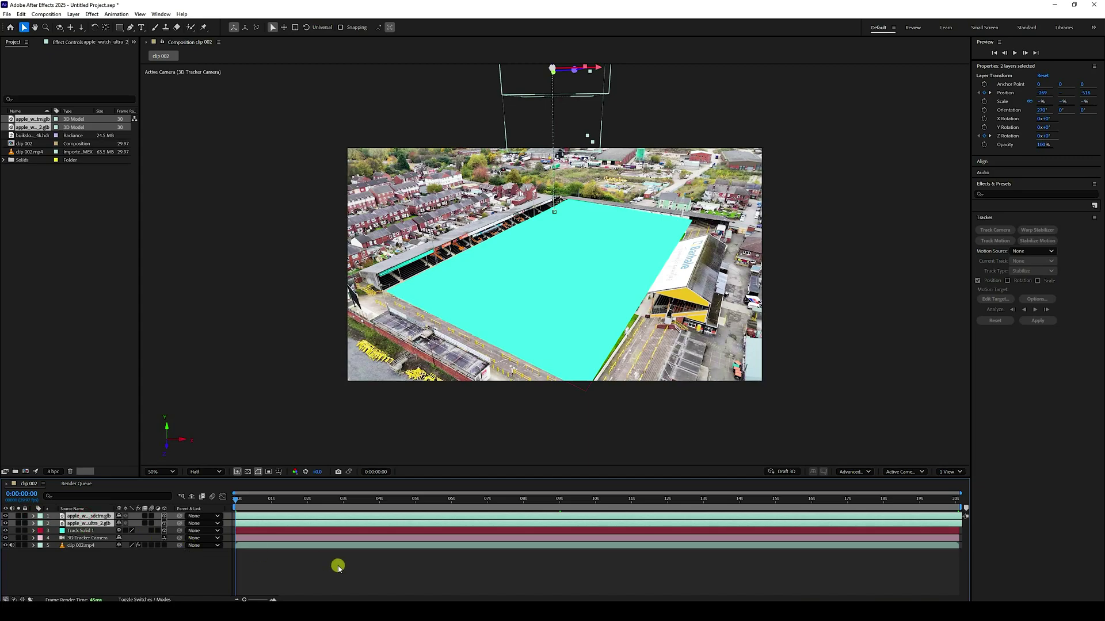
key("u")
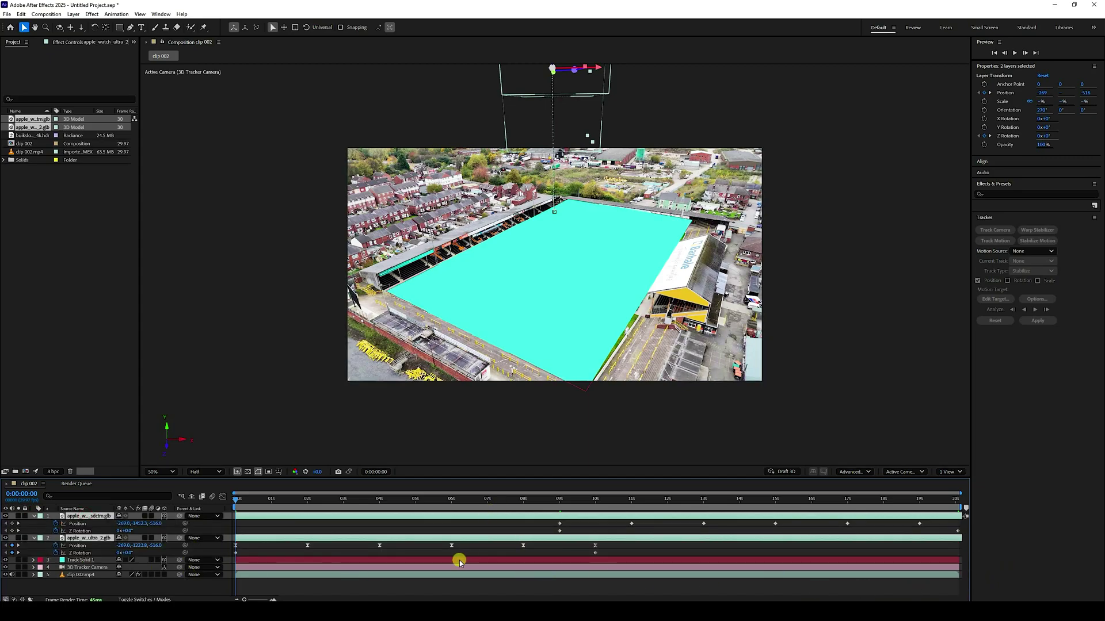
left_click_drag(223, 586, 995, 489)
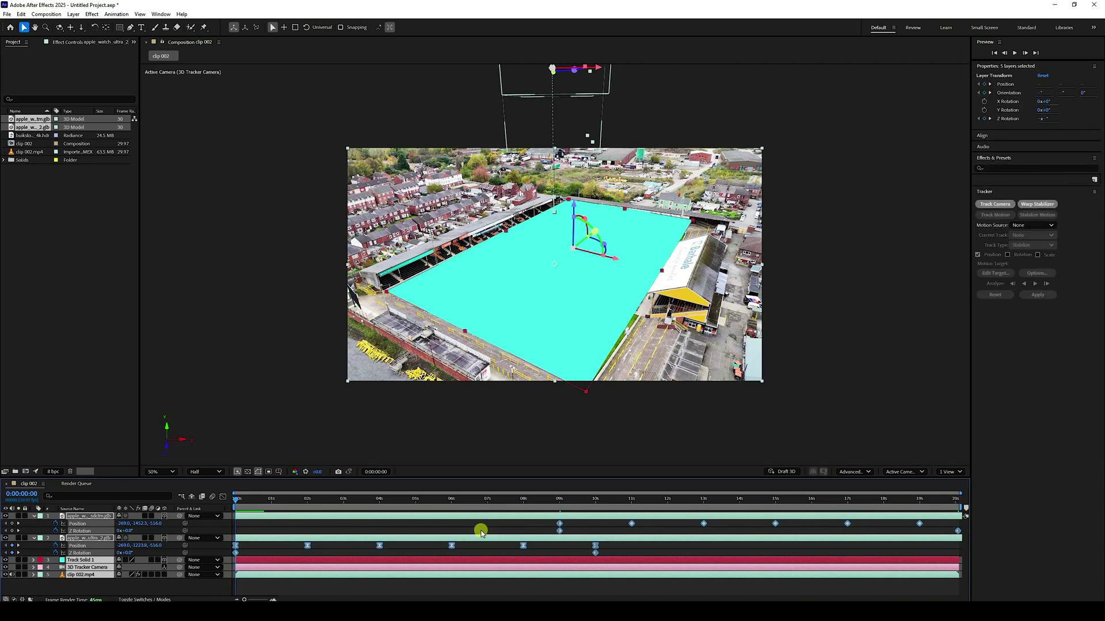
key("F9")
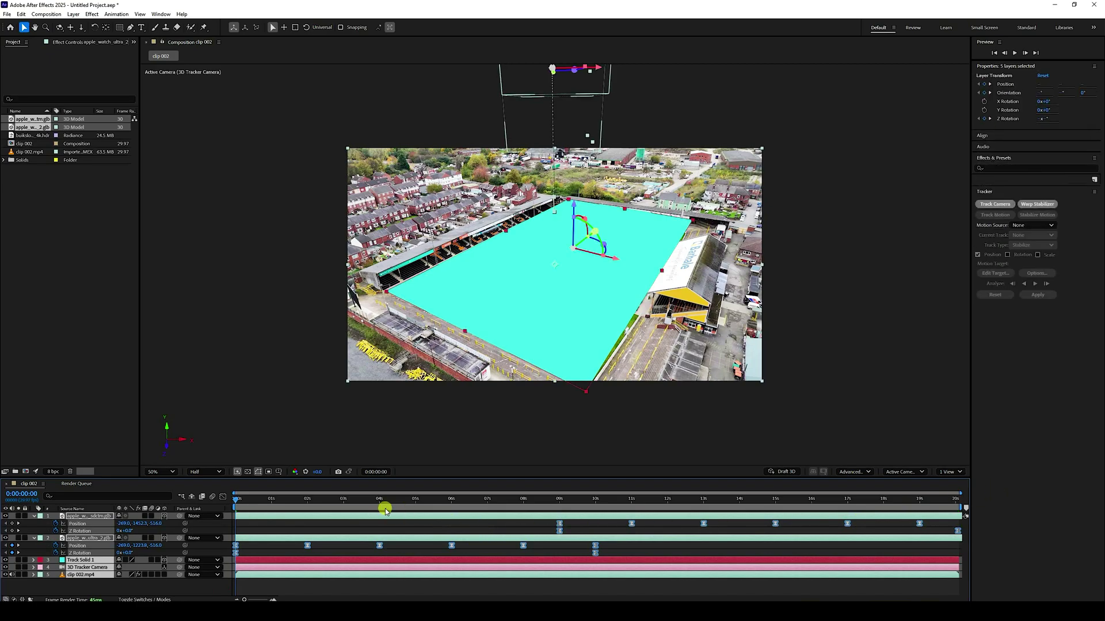
Shift the Series 7 watch's first Position and Z Rotation keyframes to about 9.5 seconds, and preview the animation fitted to the viewer
left_click(276, 581)
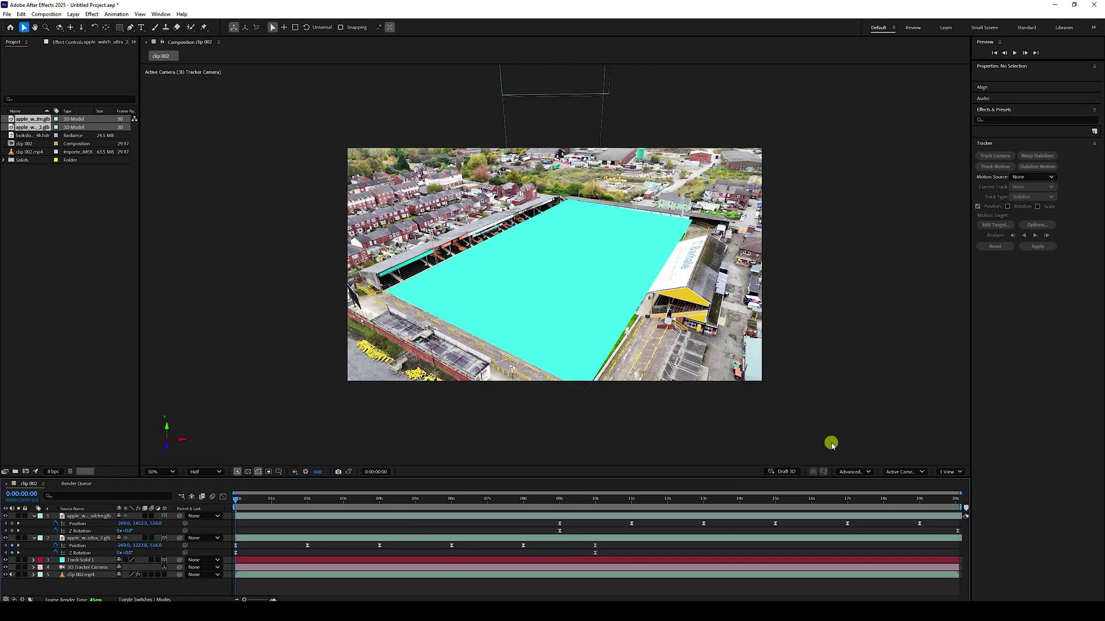
left_click(551, 289)
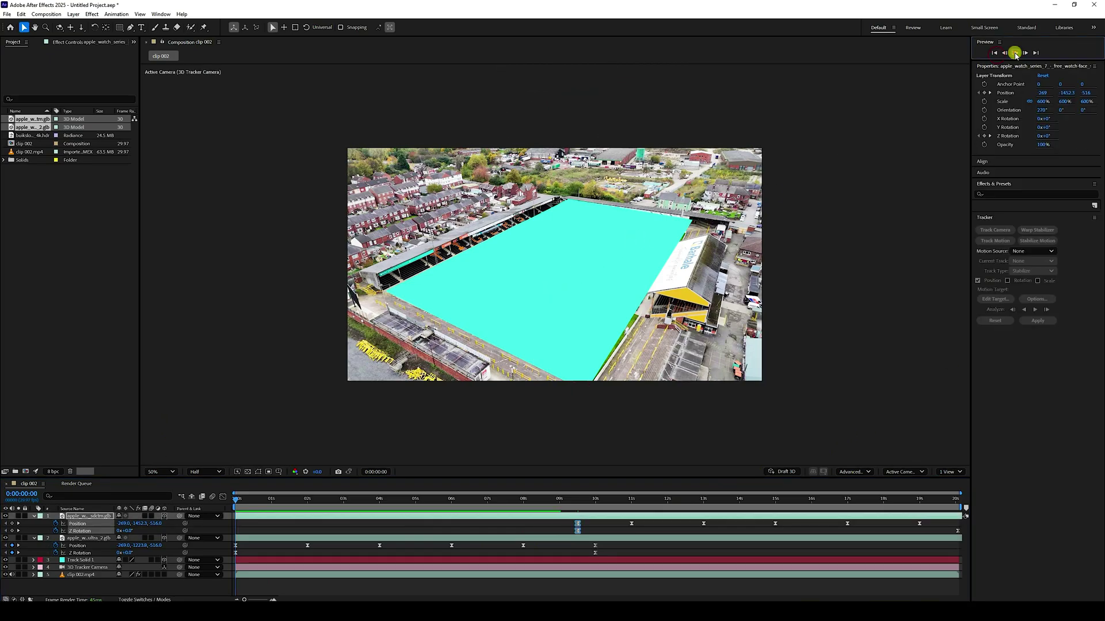
left_click(1015, 52)
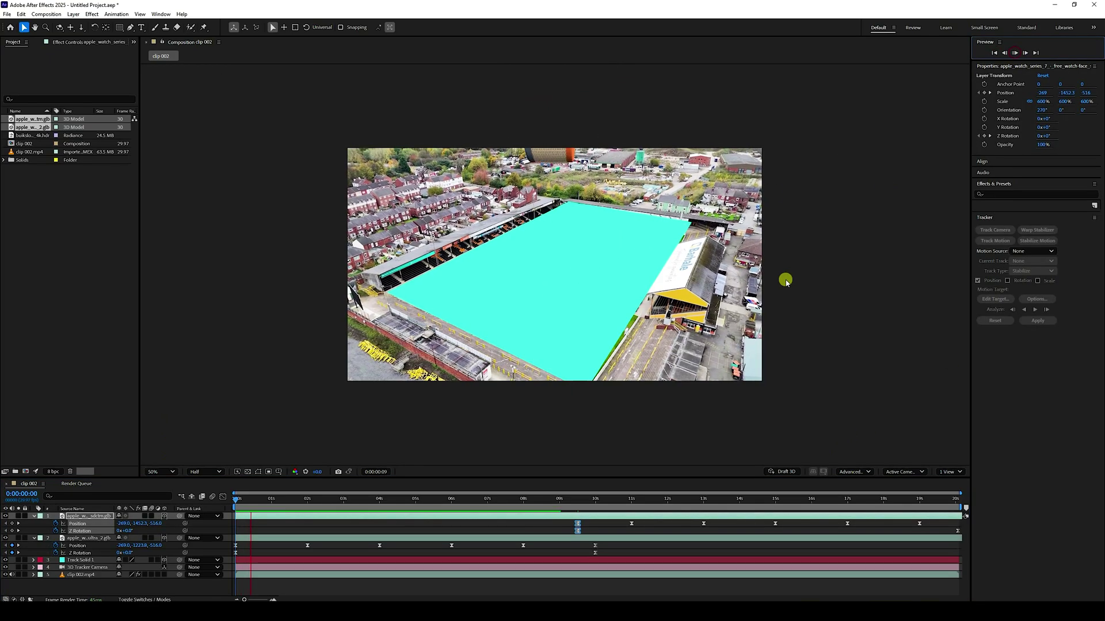
left_click(157, 472)
left_click(167, 309)
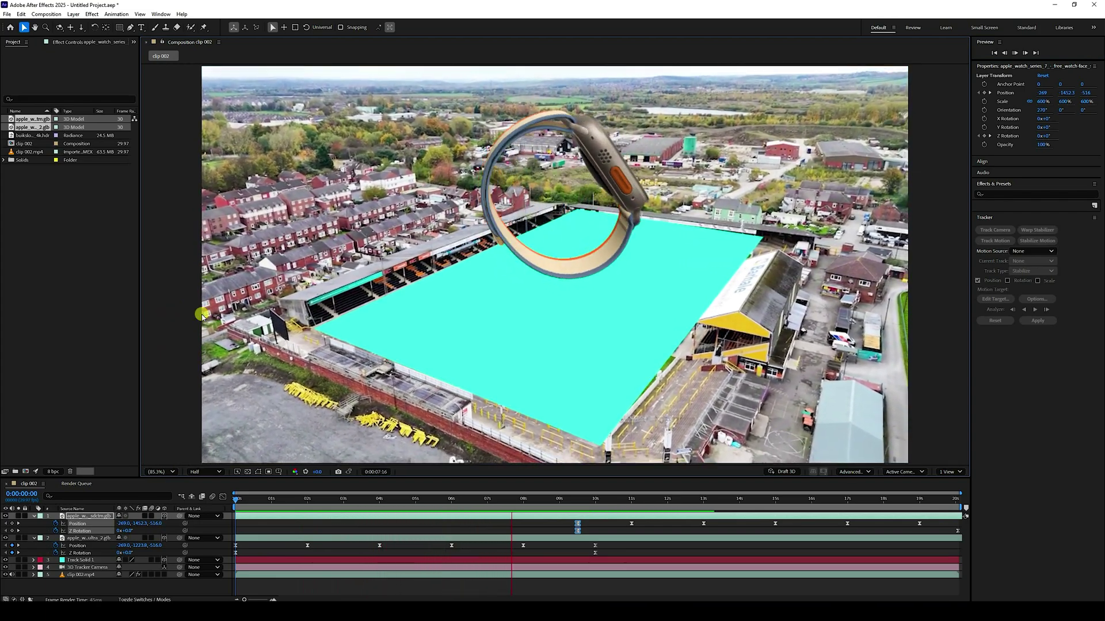
Save the project, stop the preview, and scrub back to about 1.5 seconds to check the Ultra watch
key("ctrl+s")
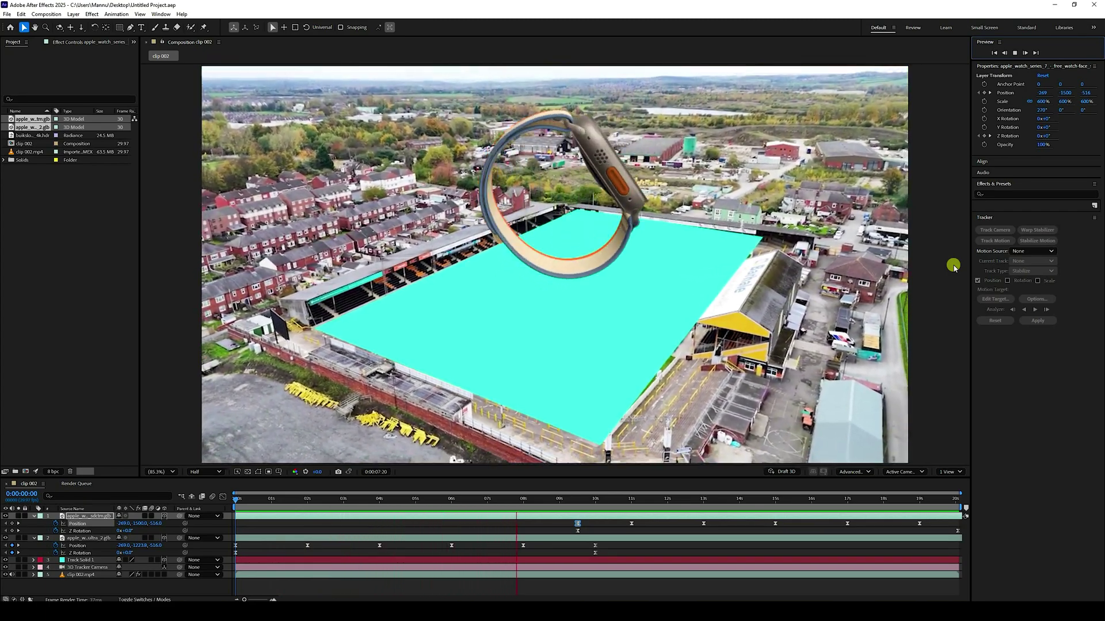
left_click(1010, 54)
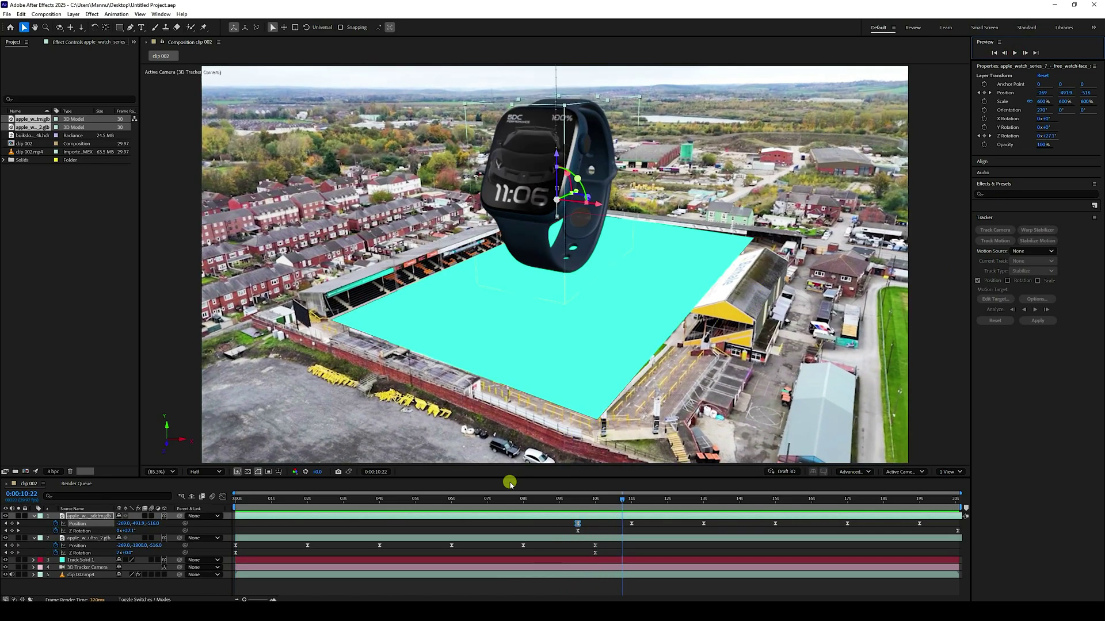
left_click(345, 504)
left_click_drag(345, 504, 291, 502)
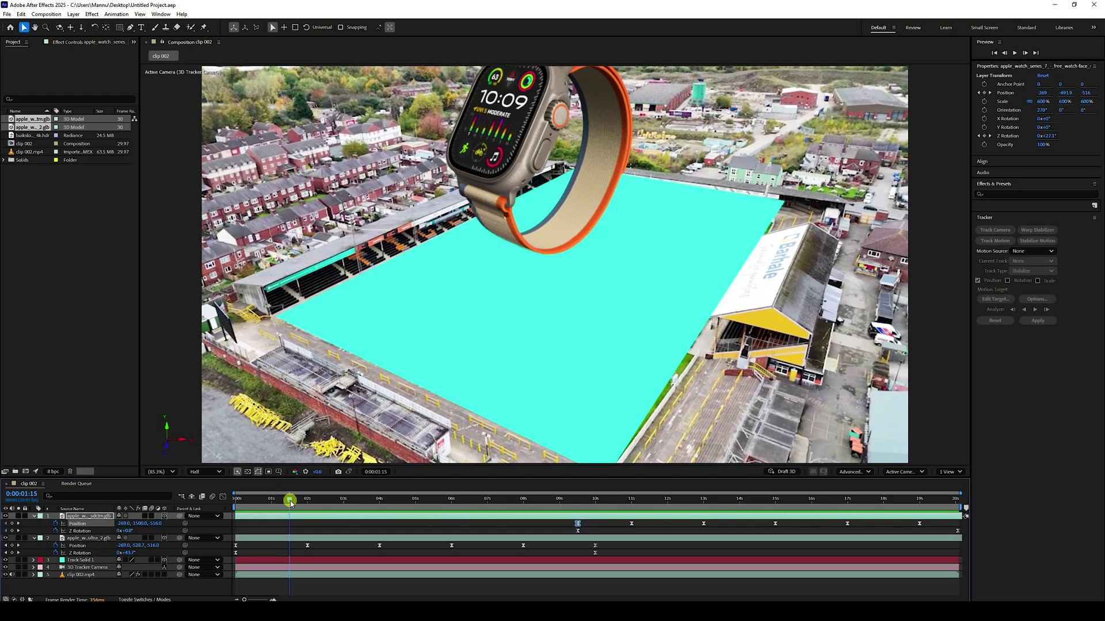
left_click(163, 471)
left_click(171, 309)
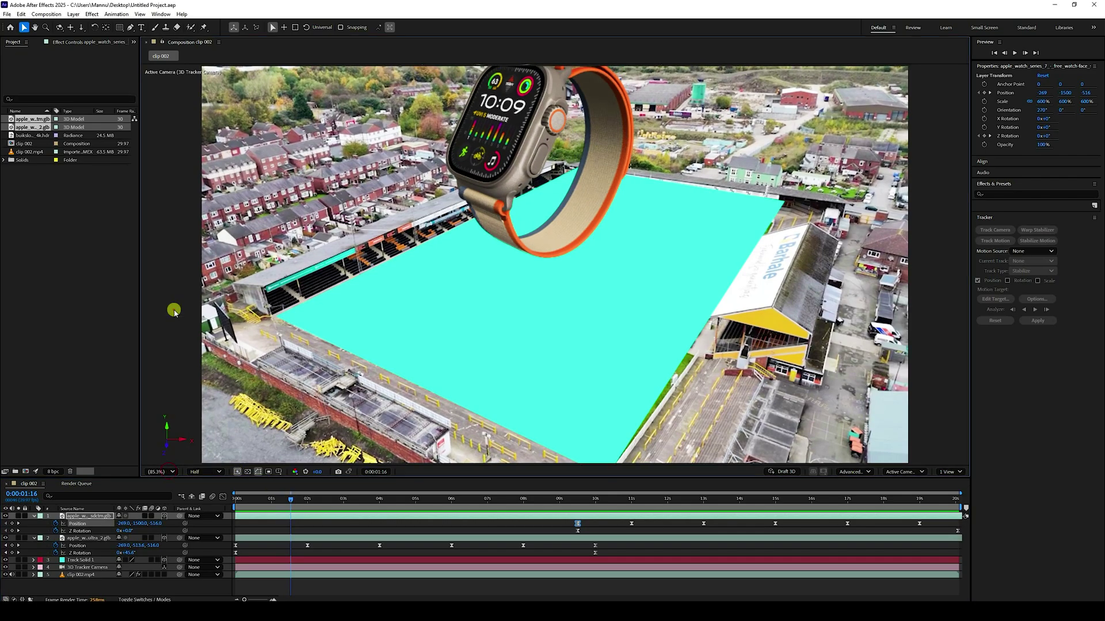
Collapse both watch layers and add a new light of type Environment to the composition
left_click(34, 516)
left_click(33, 524)
right_click(73, 584)
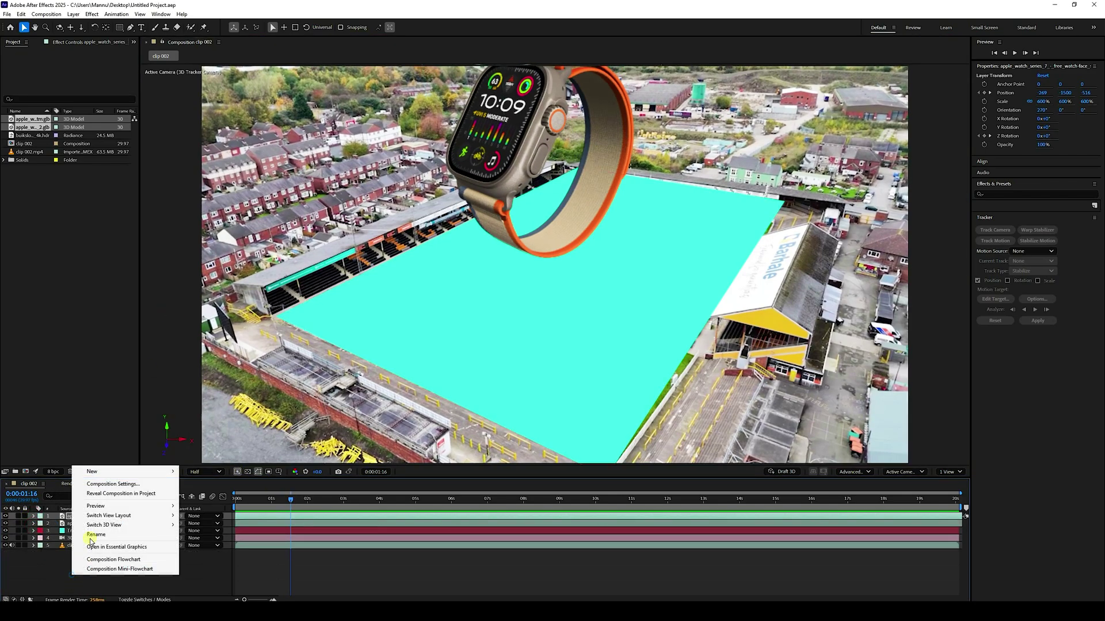
mouse_move(91, 472)
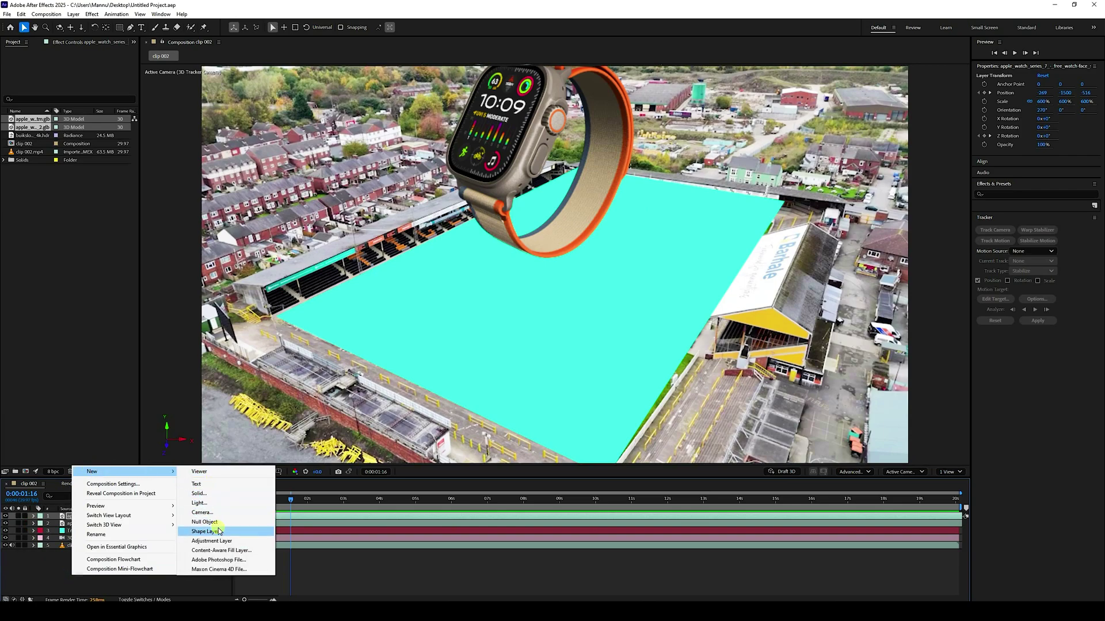
left_click(198, 504)
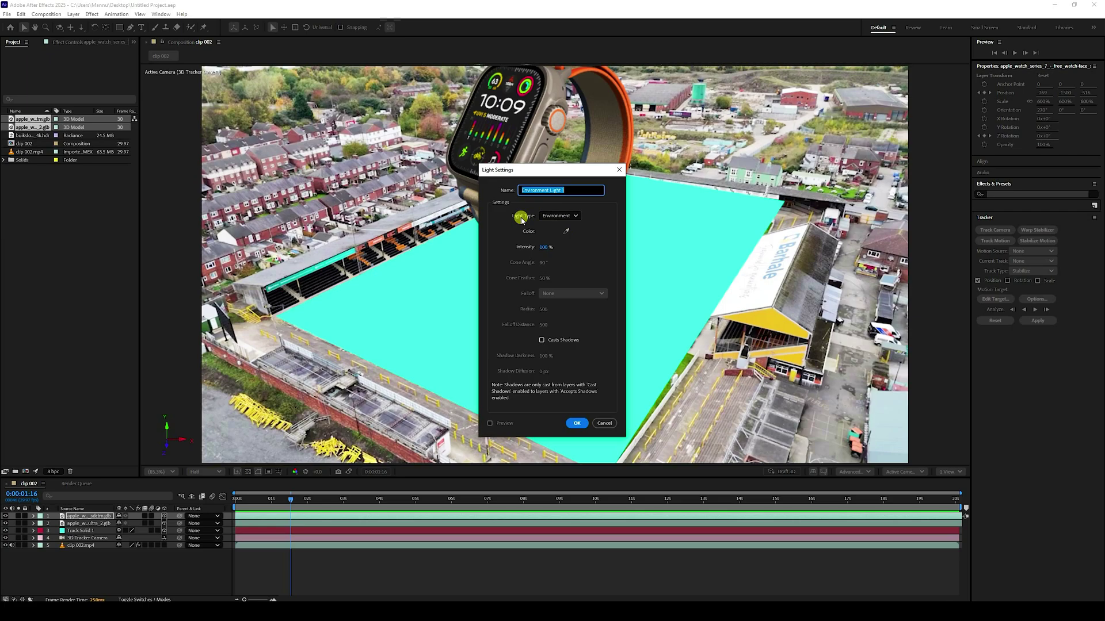
left_click(557, 216)
left_click(558, 273)
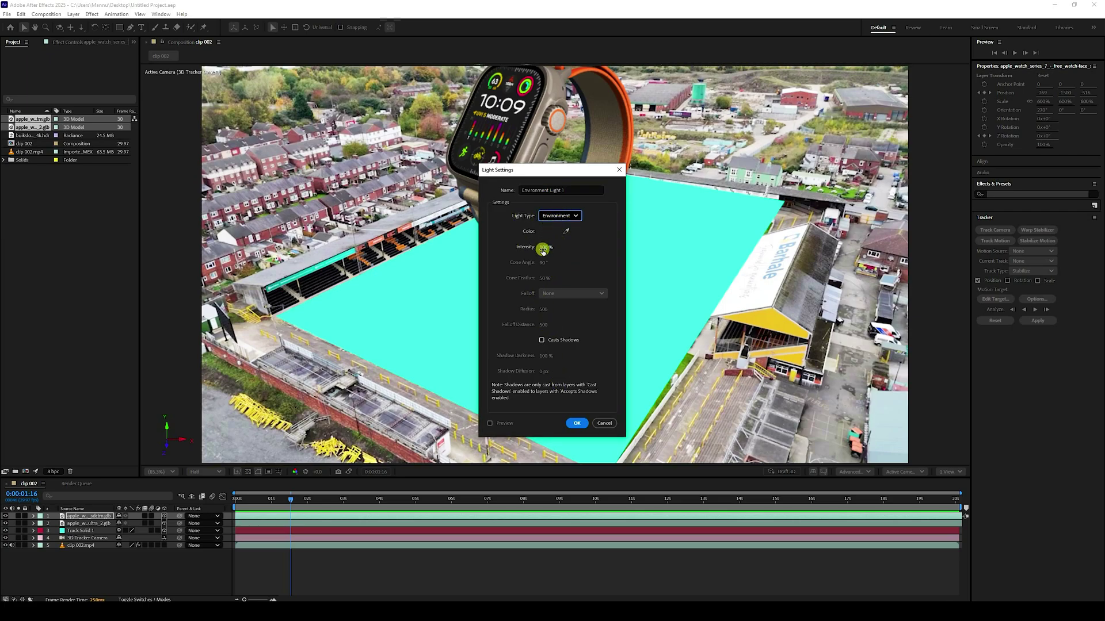
left_click(577, 422)
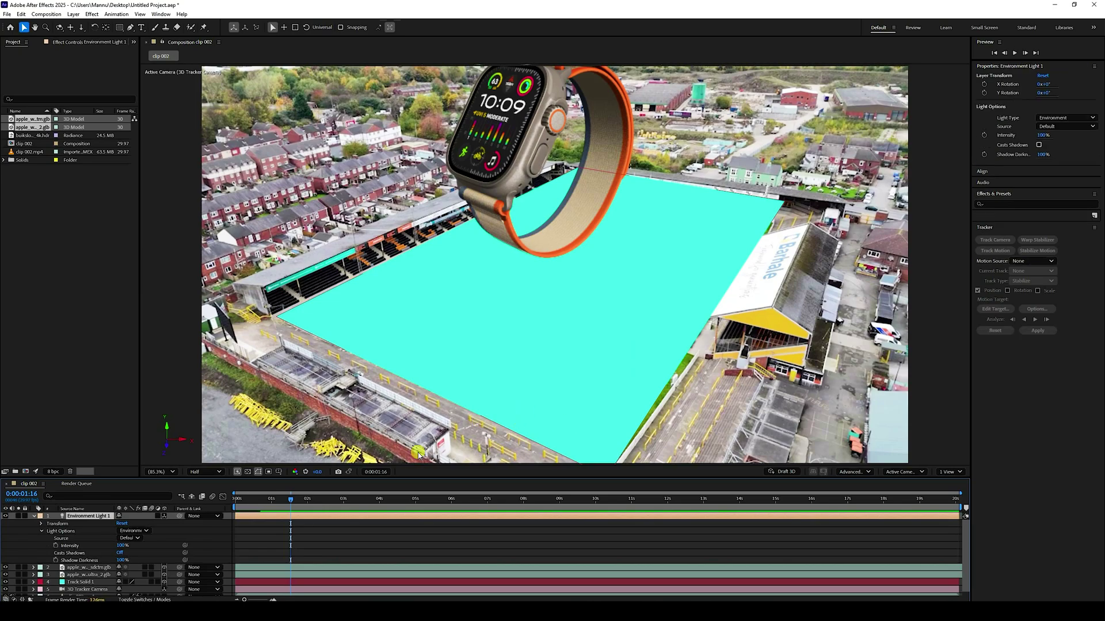
Add the buikslotermeerplein_4k.hdr image above the environment light and set it as the light's Source
left_click(29, 136)
left_click_drag(37, 137, 86, 518)
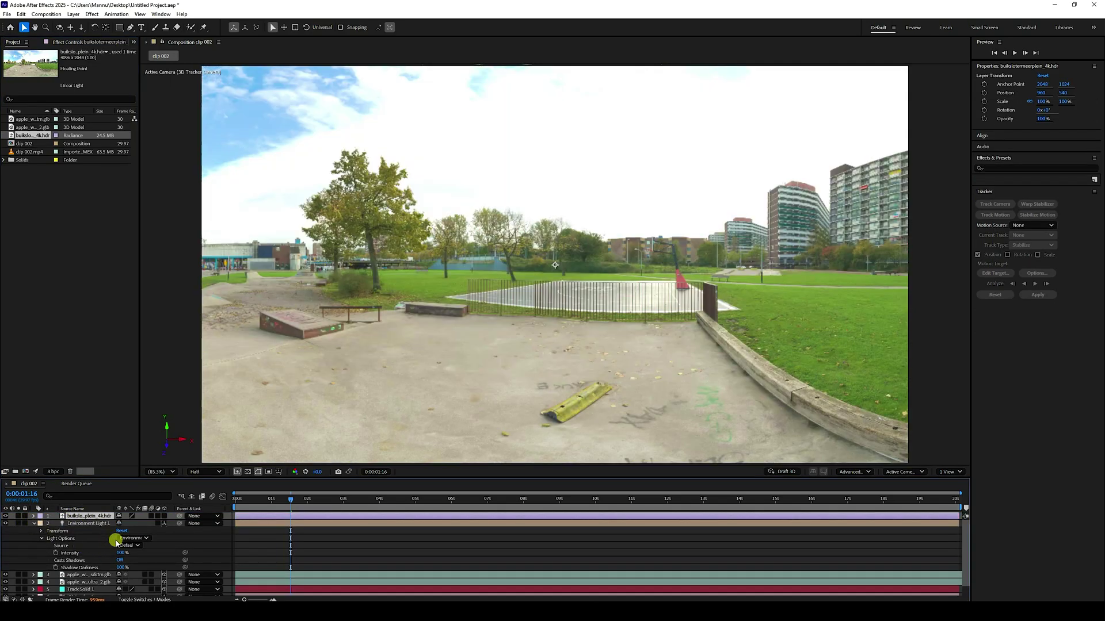
left_click(138, 546)
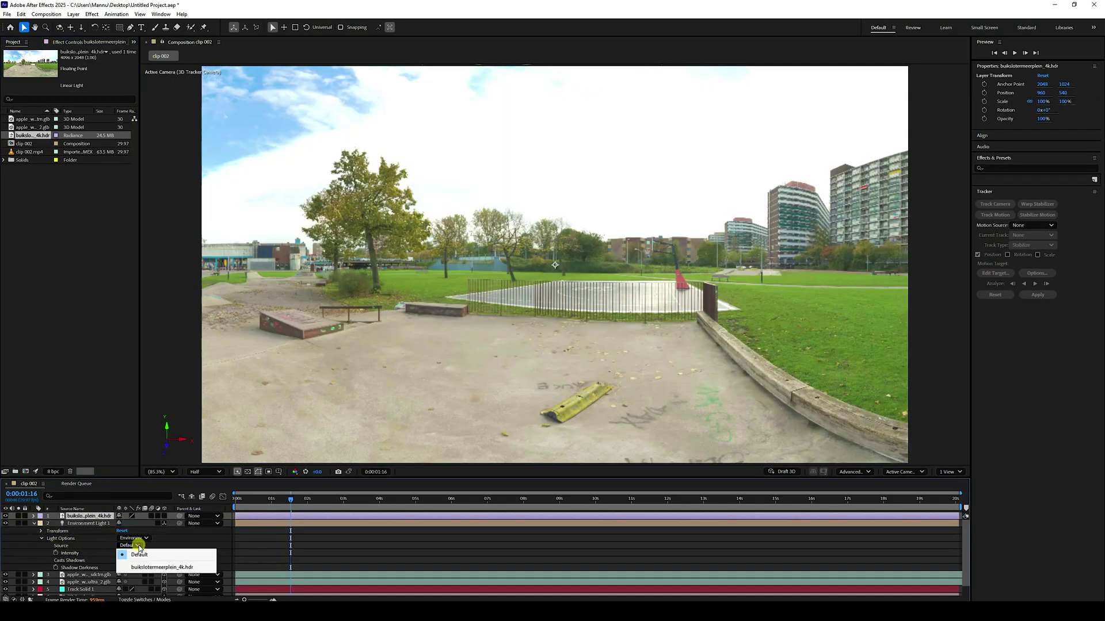
left_click(151, 567)
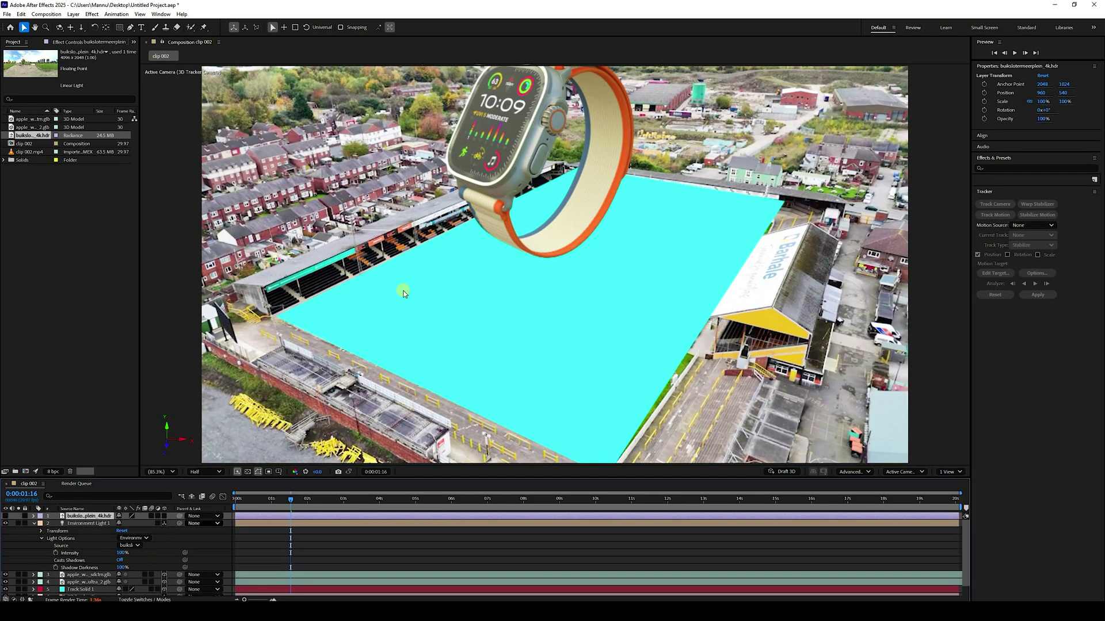
Compare the Ultra watch with the environment light hidden and shown, at about 1.5 seconds and at 5:05
scroll(487, 221, "down", 2)
left_click(161, 471)
left_click(158, 454)
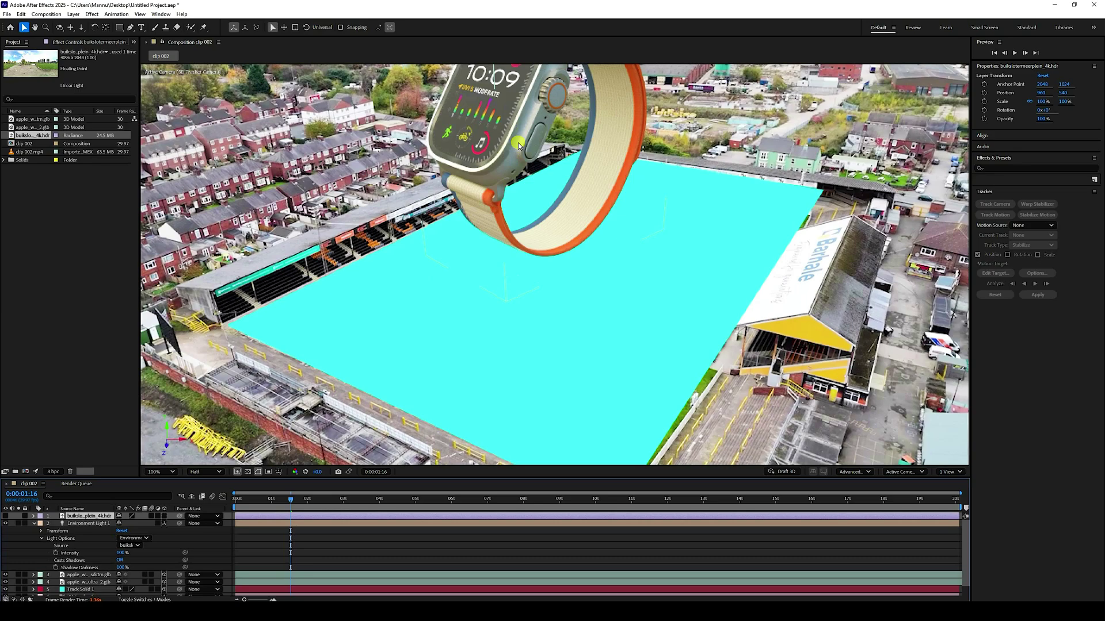
left_click(6, 523)
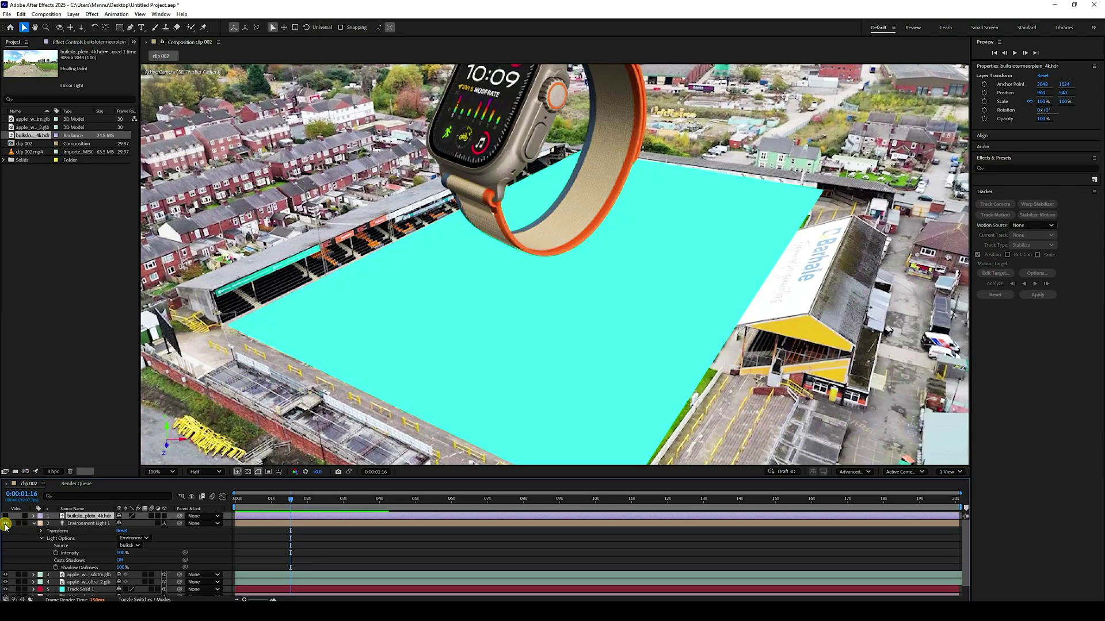
left_click(6, 524)
scroll(345, 362, "down", 2)
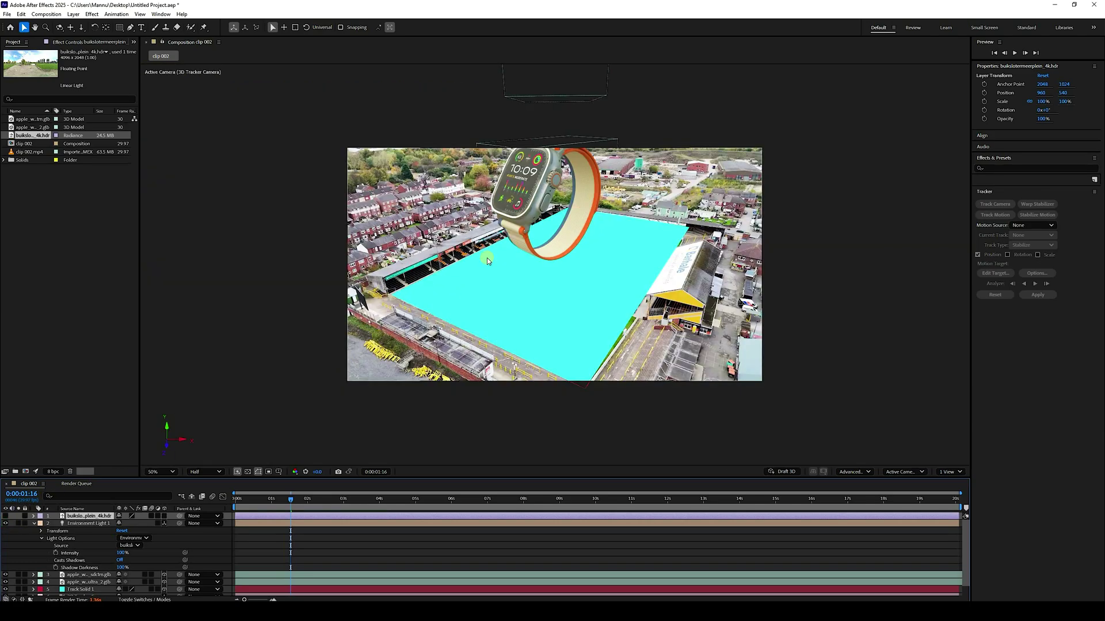
left_click_drag(290, 499, 421, 506)
left_click(26, 524)
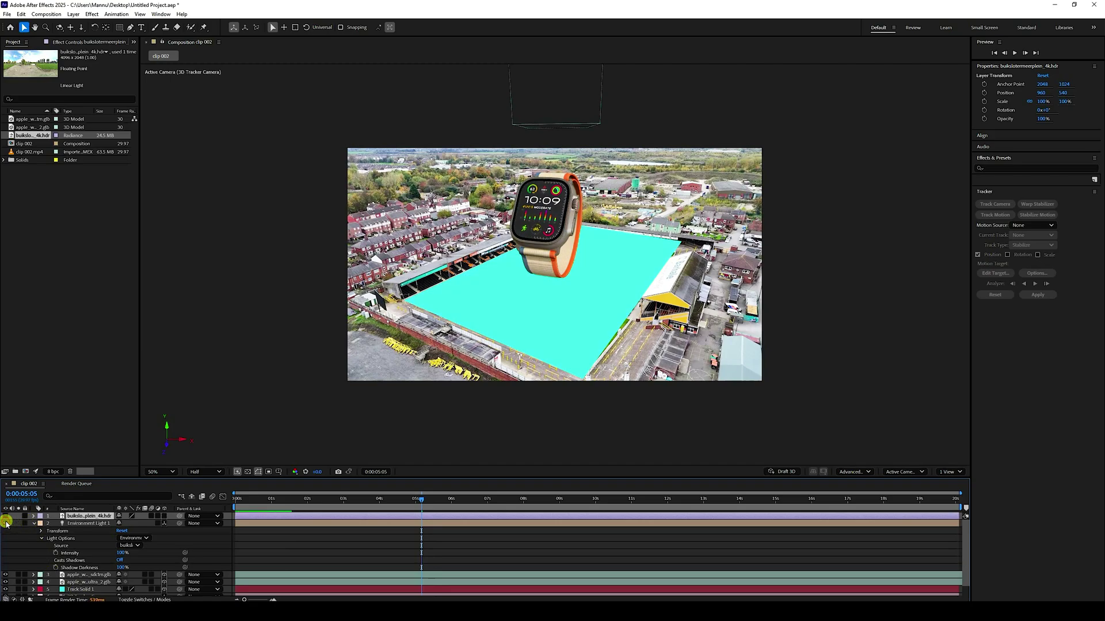
left_click(5, 523)
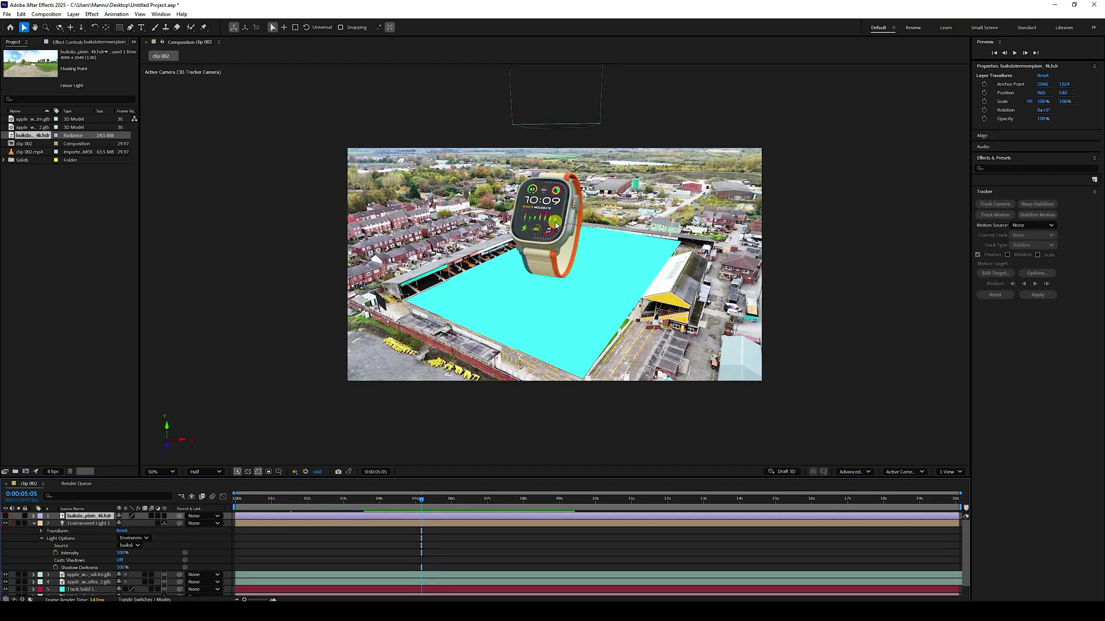
Collapse the environment light's properties and set the cyan track solid's Accepts Shadows material option to Only
left_click(45, 508)
left_click(34, 524)
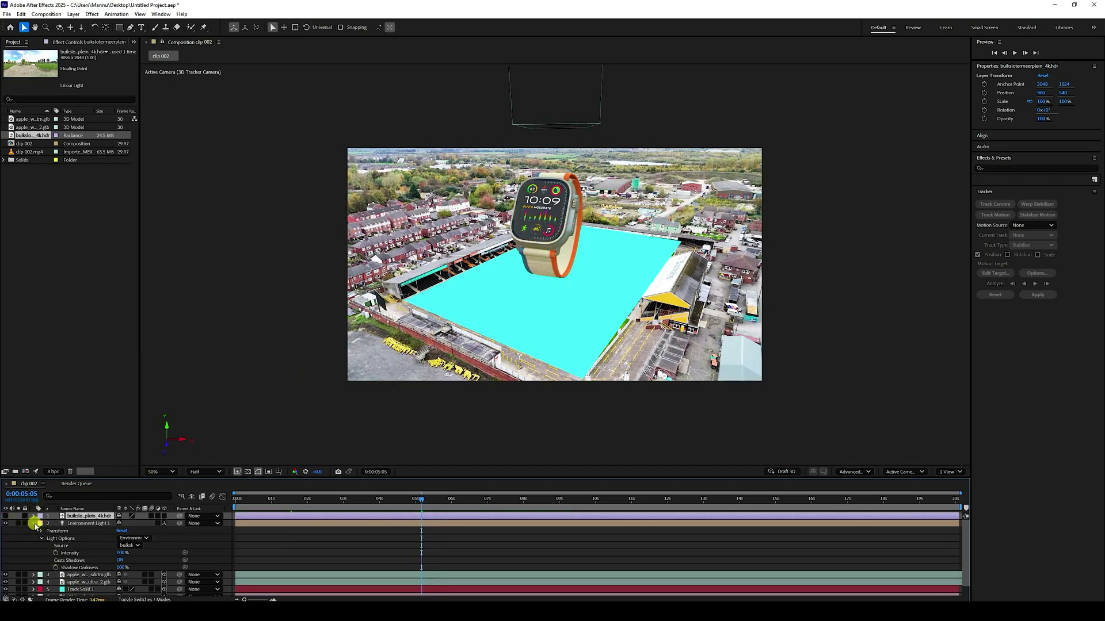
left_click(89, 577)
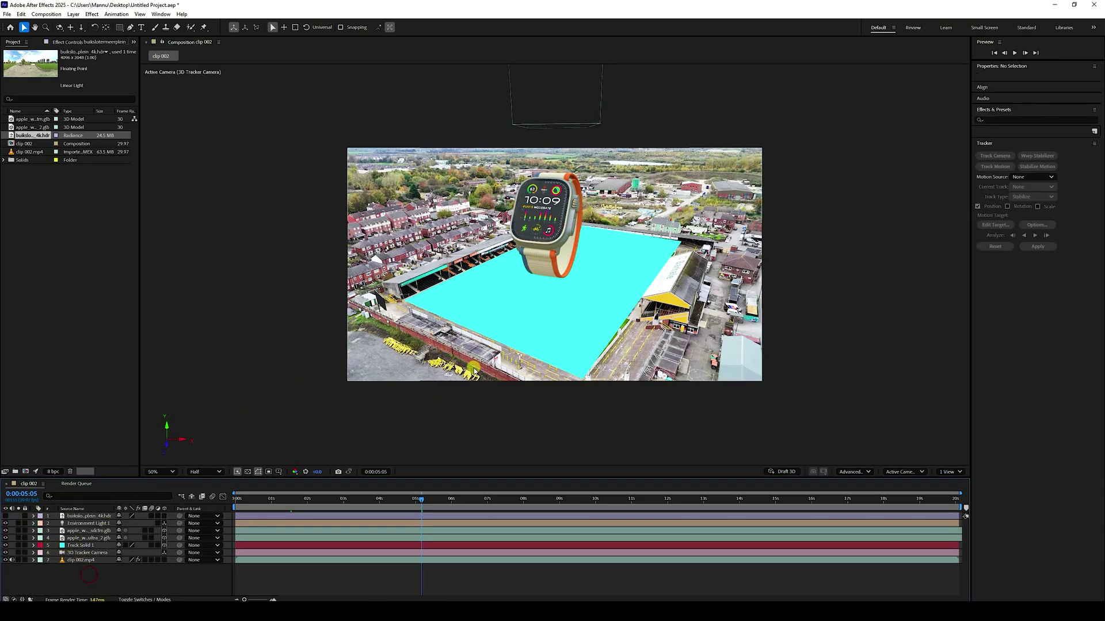
scroll(474, 368, "up", 4)
scroll(486, 351, "down", 2)
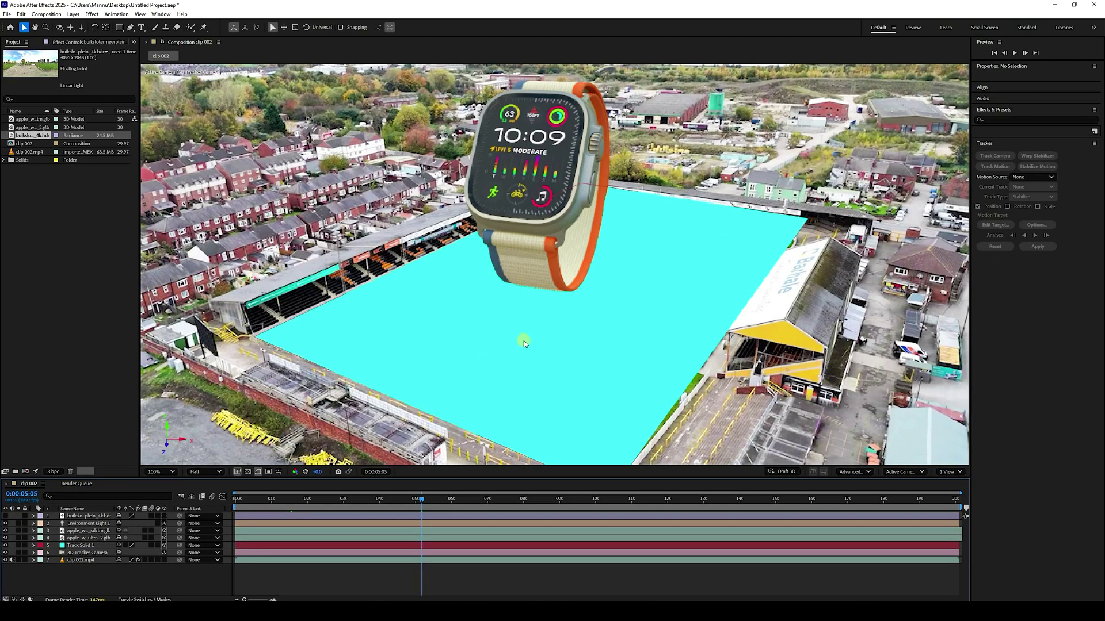
left_click(524, 348)
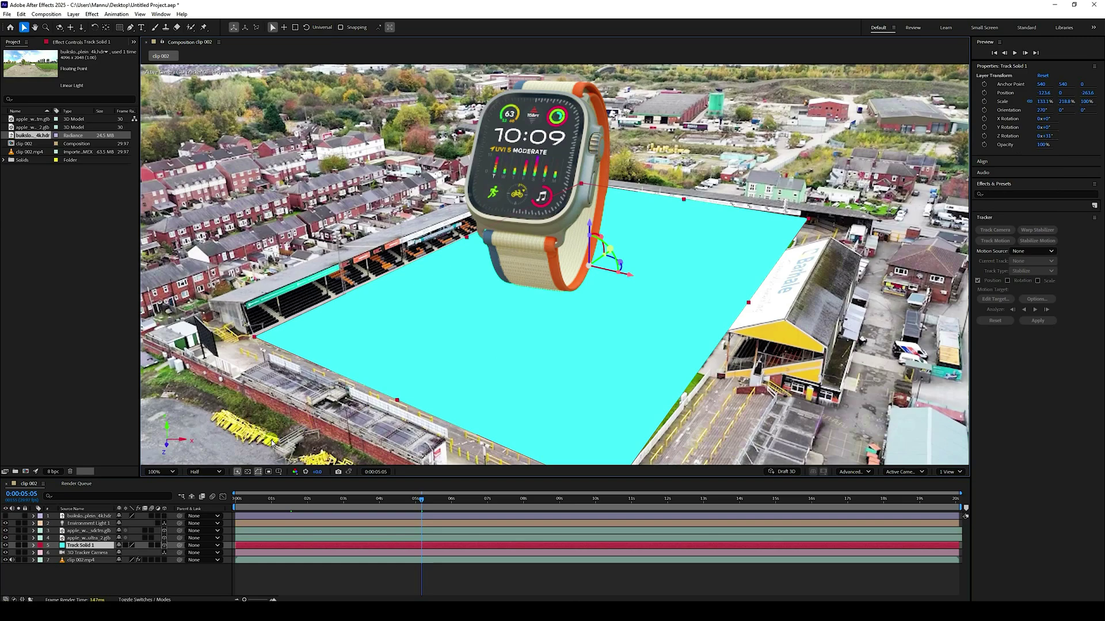
left_click(25, 546)
left_click(34, 546)
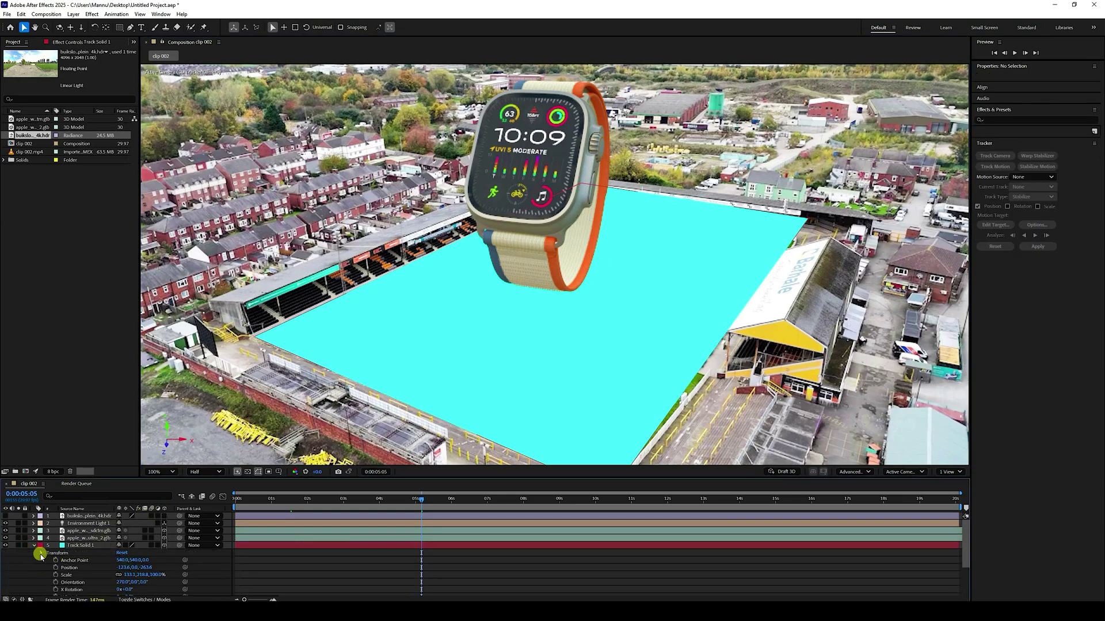
left_click(40, 554)
left_click_drag(111, 477, 111, 443)
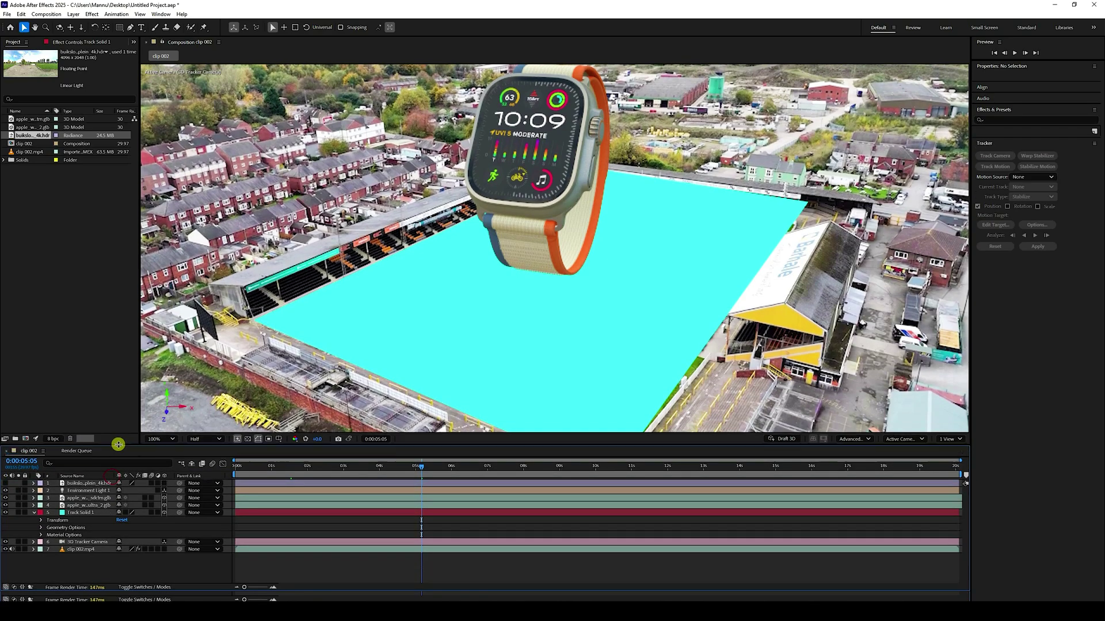
left_click(41, 534)
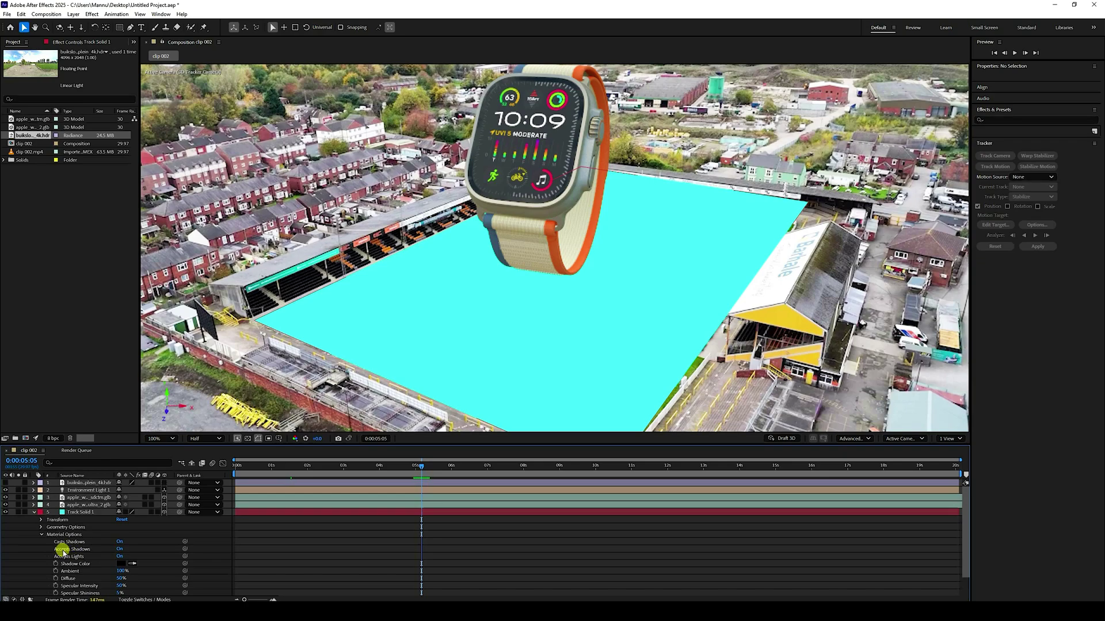
left_click(119, 550)
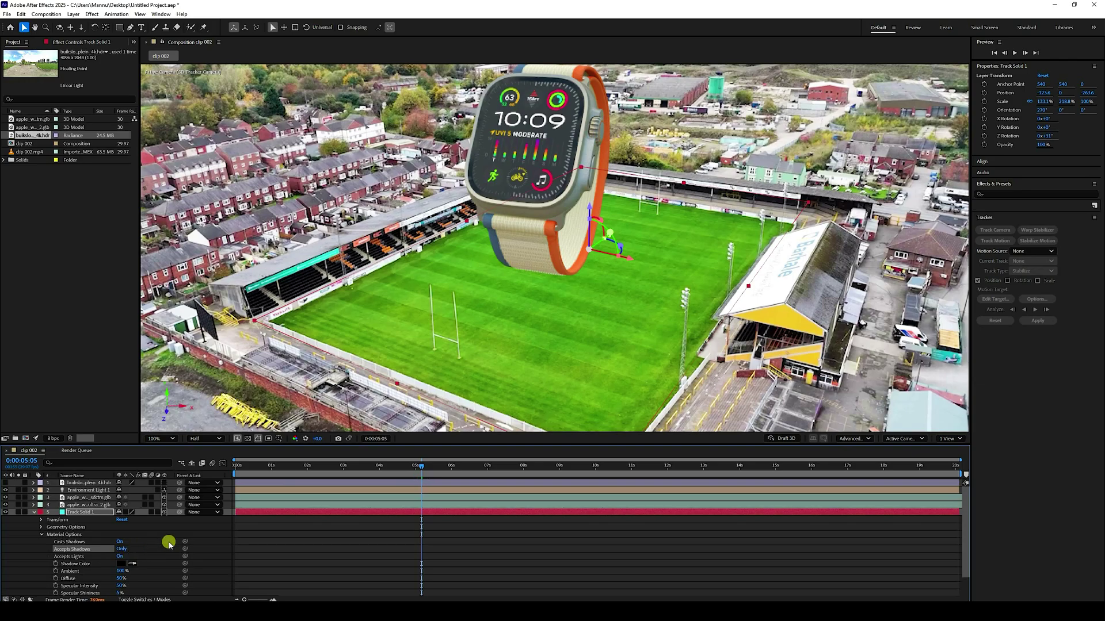
At 5:09, fit the shadow casting box to the scene in the Advanced 3D renderer options
mouse_move(421, 466)
left_mouse_down()
mouse_move(382, 467)
mouse_move(426, 466)
left_mouse_up()
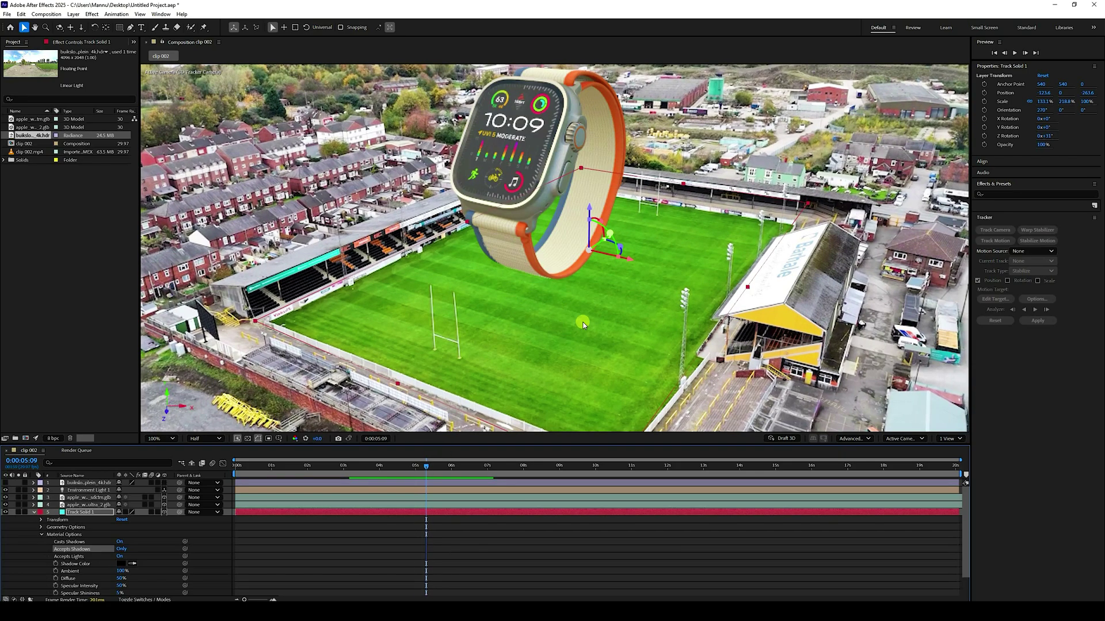
left_click(854, 439)
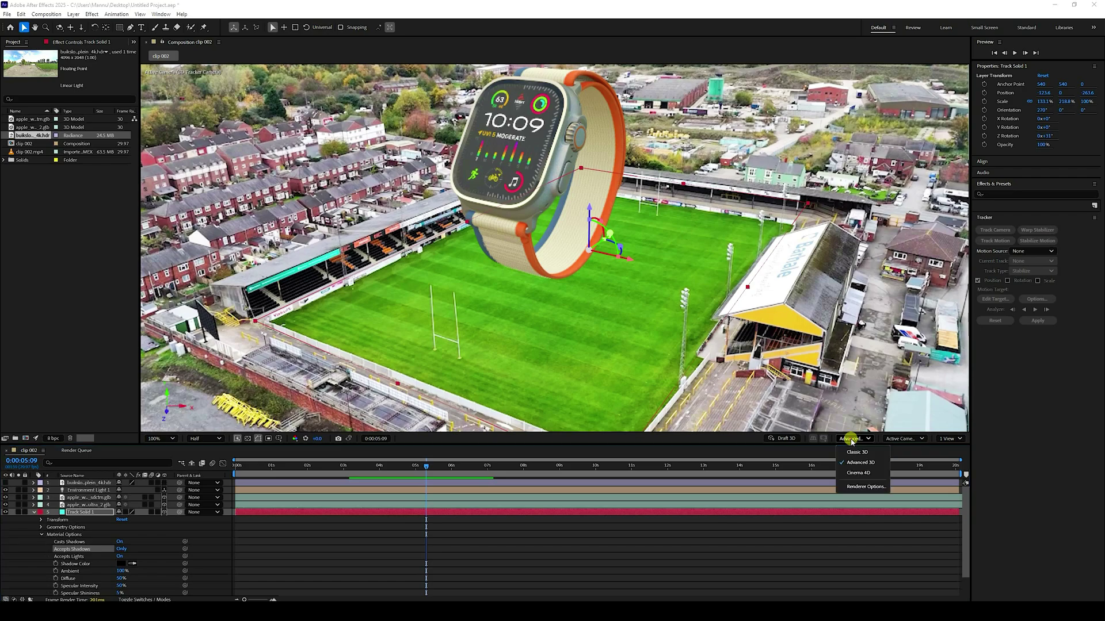
left_click(863, 489)
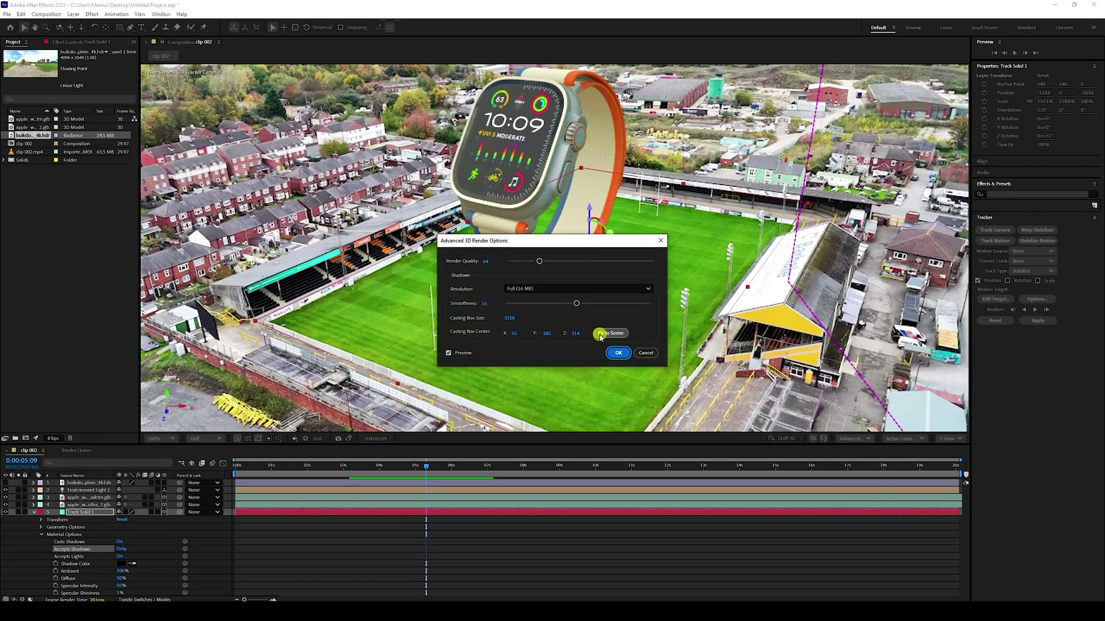
left_click(603, 334)
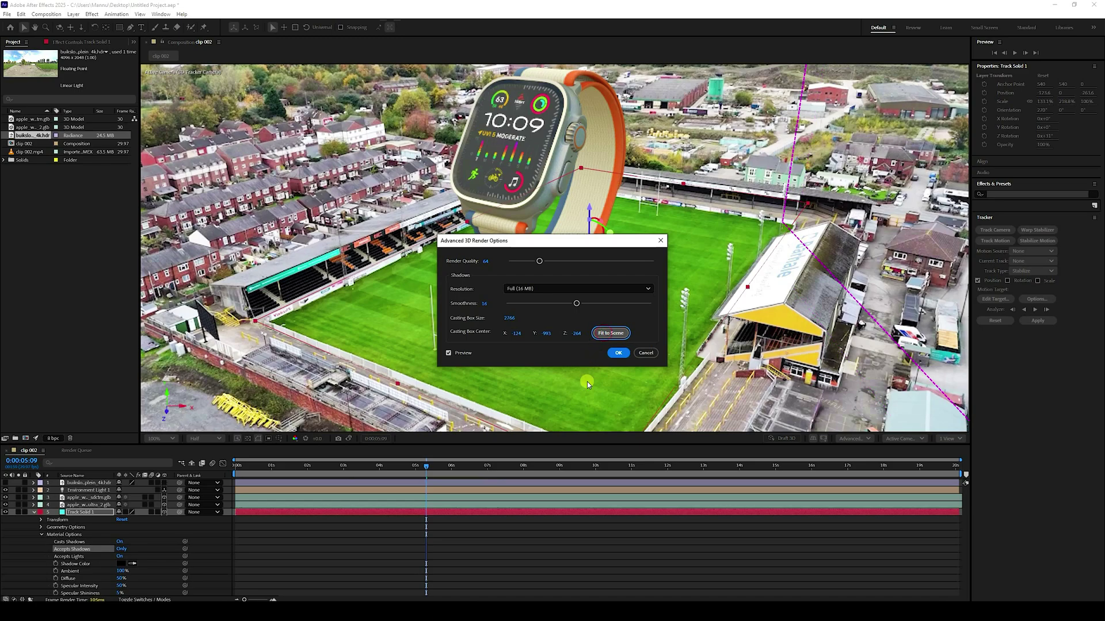
left_click_drag(573, 241, 400, 331)
left_click(480, 430)
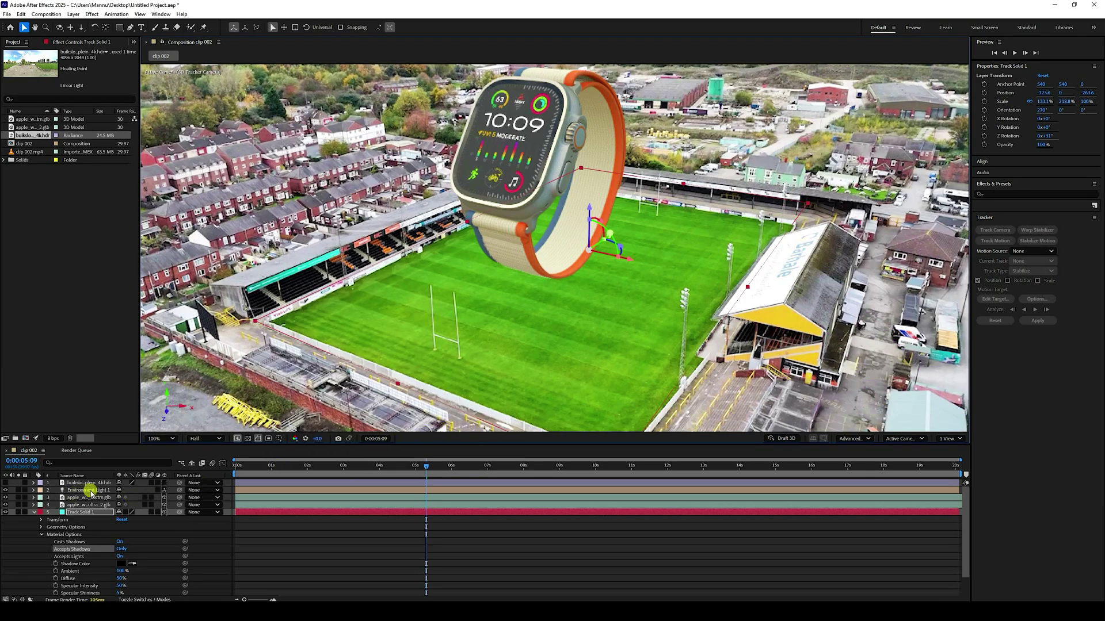
Turn on Casts Shadows for the environment light and preview the animation from the start
left_click(34, 490)
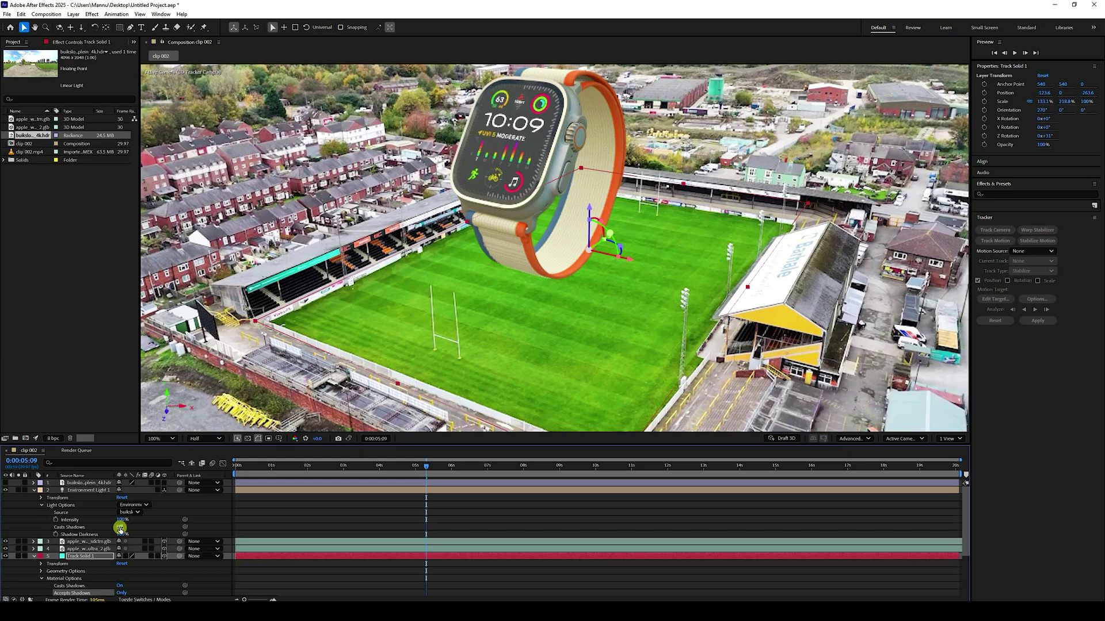
left_click(121, 528)
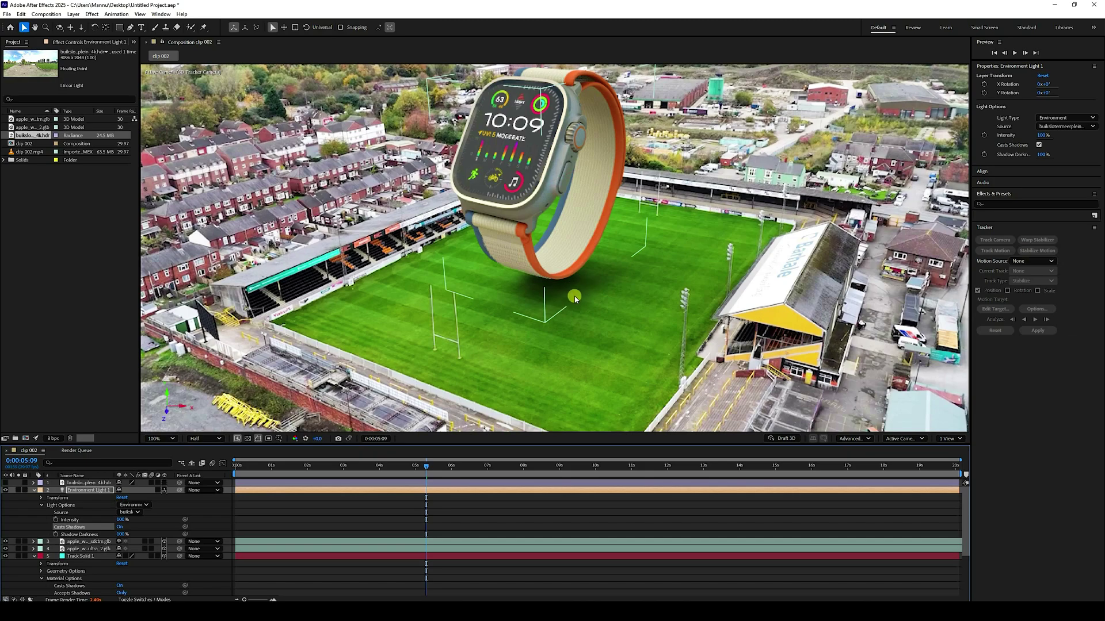
left_click_drag(423, 465, 236, 466)
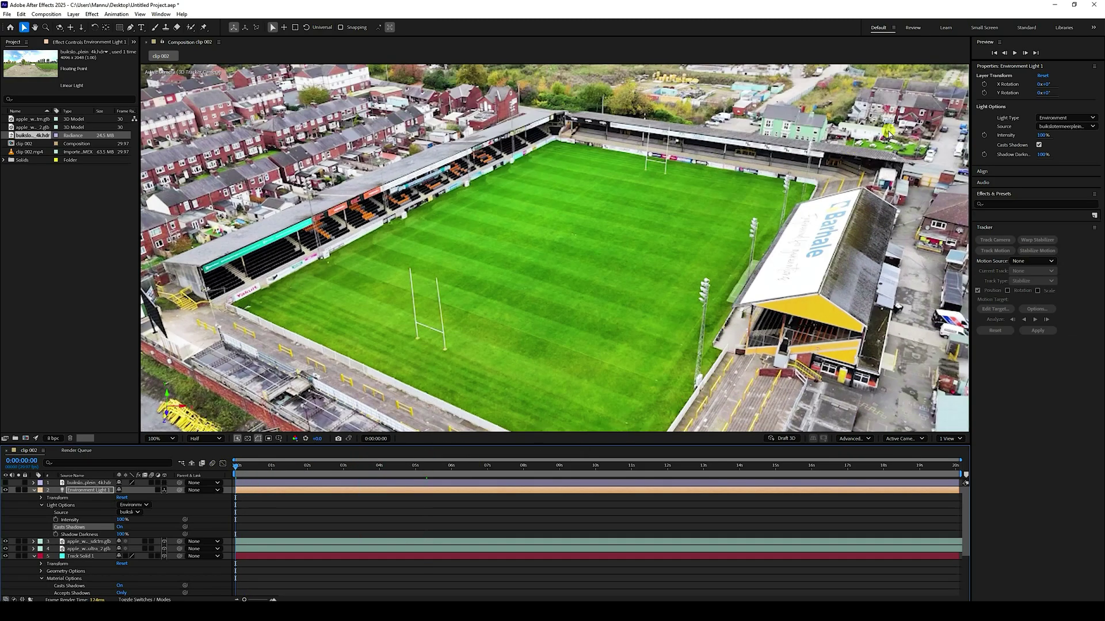
left_click(1014, 52)
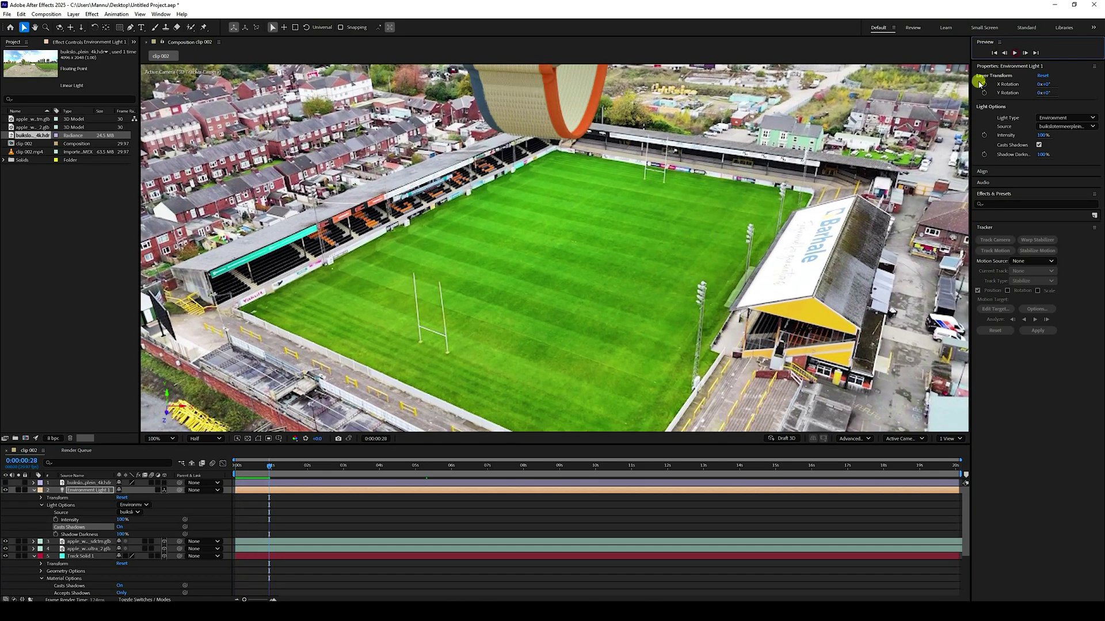
key("space")
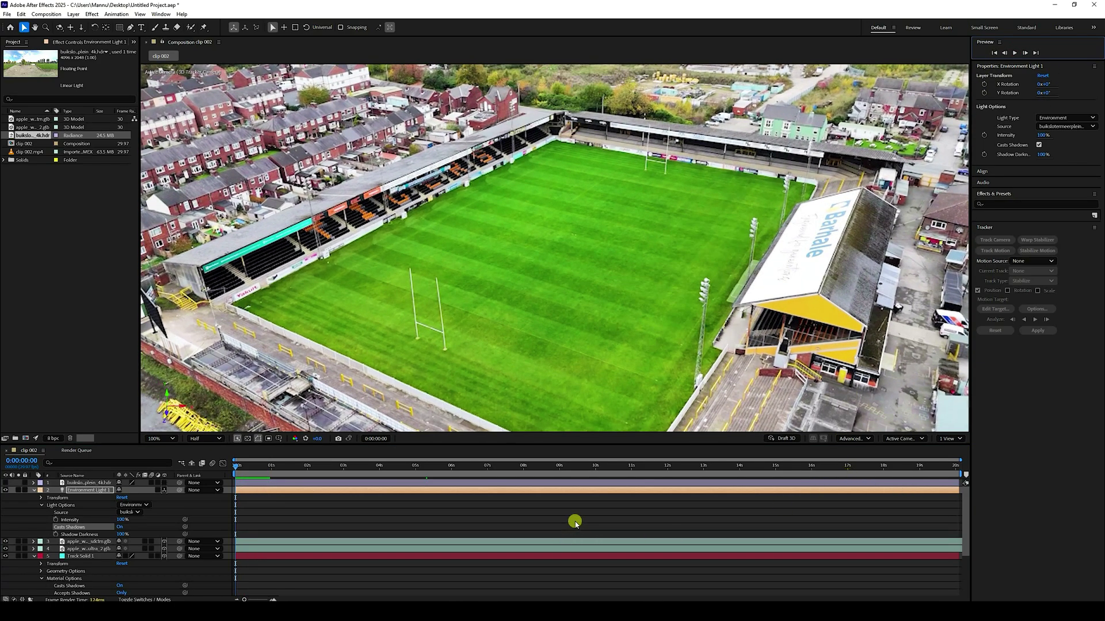
In the Advanced 3D renderer options, set Render Quality to 16 and shadow Smoothness to 8, and fit the casting box to the scene
left_click(851, 441)
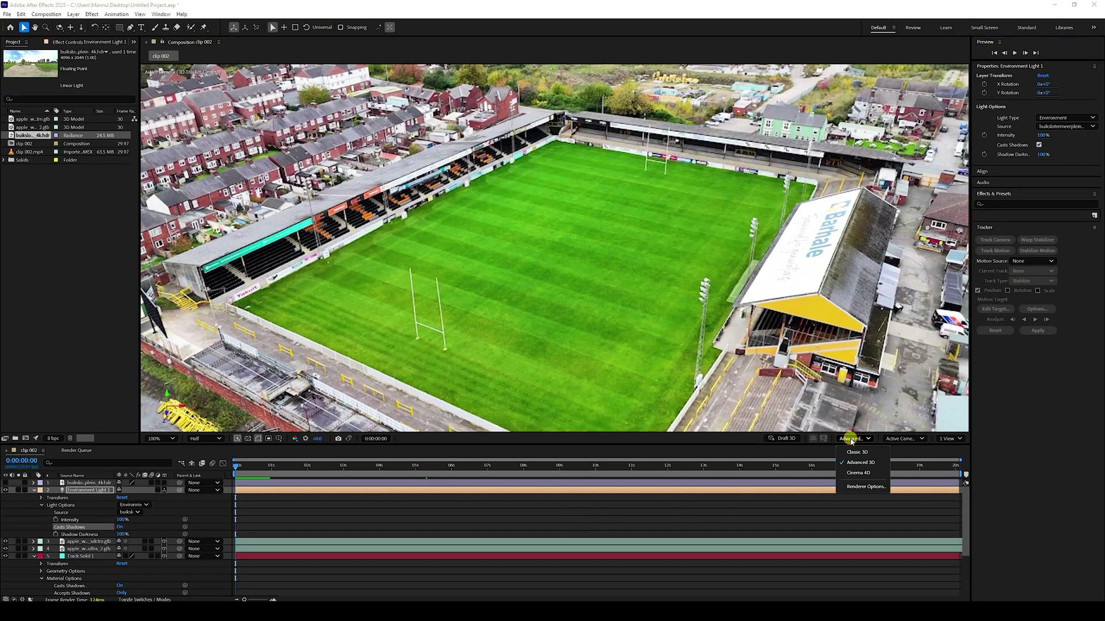
left_click(859, 488)
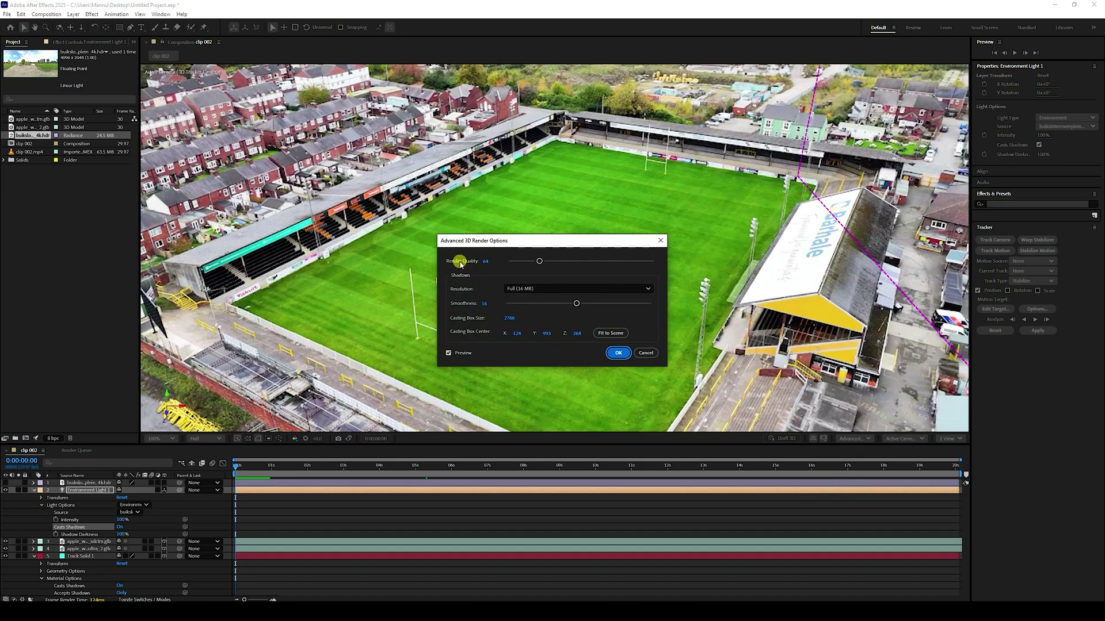
left_click(487, 261)
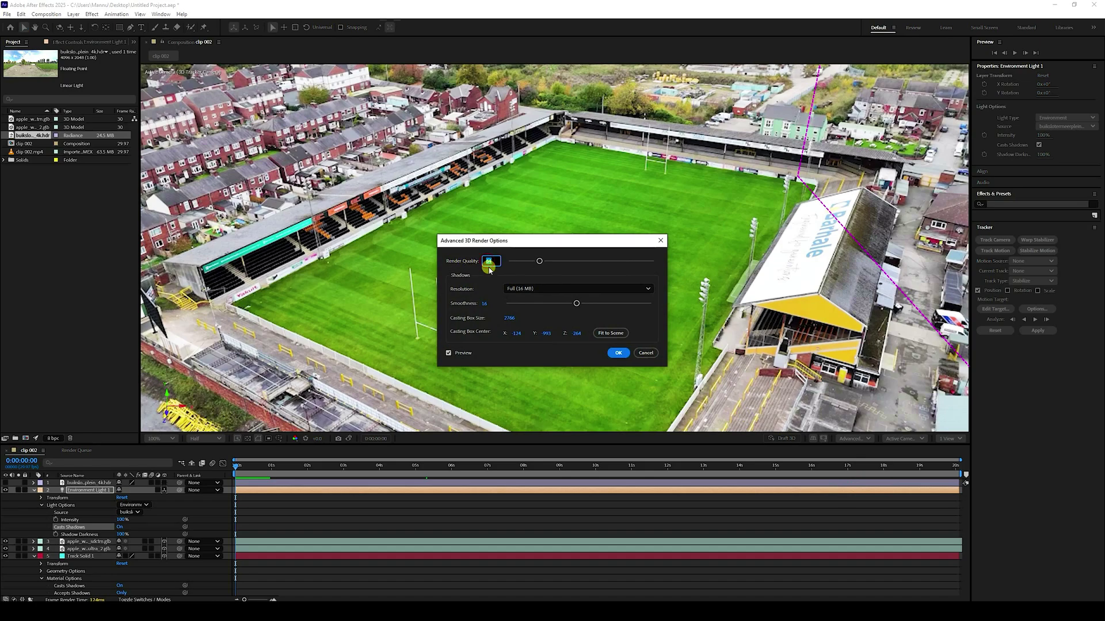
left_click(484, 304)
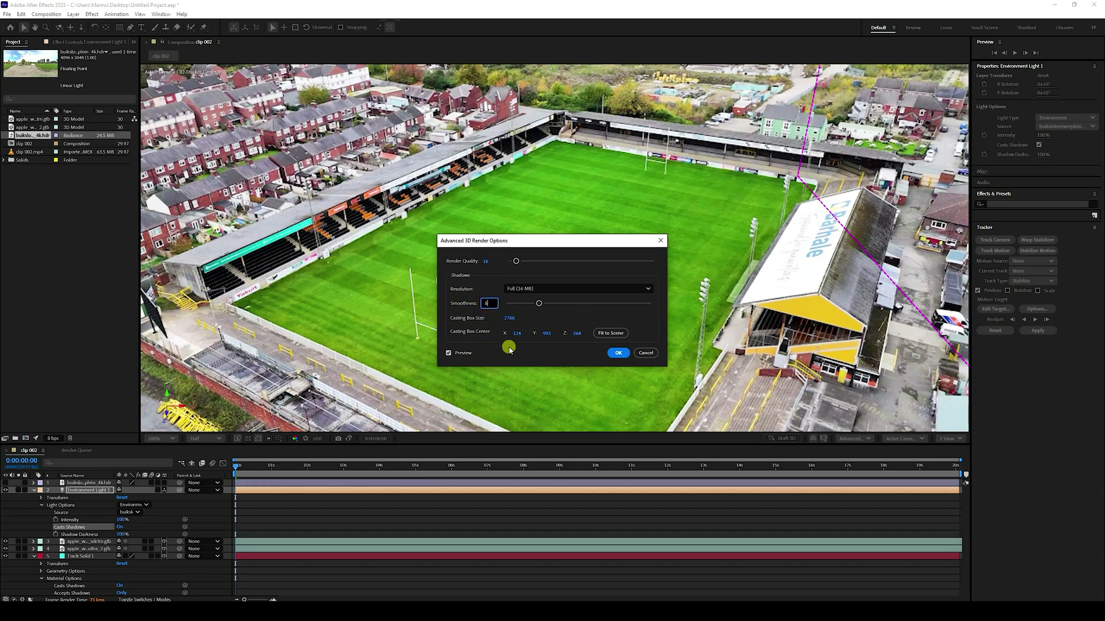
left_click(611, 335)
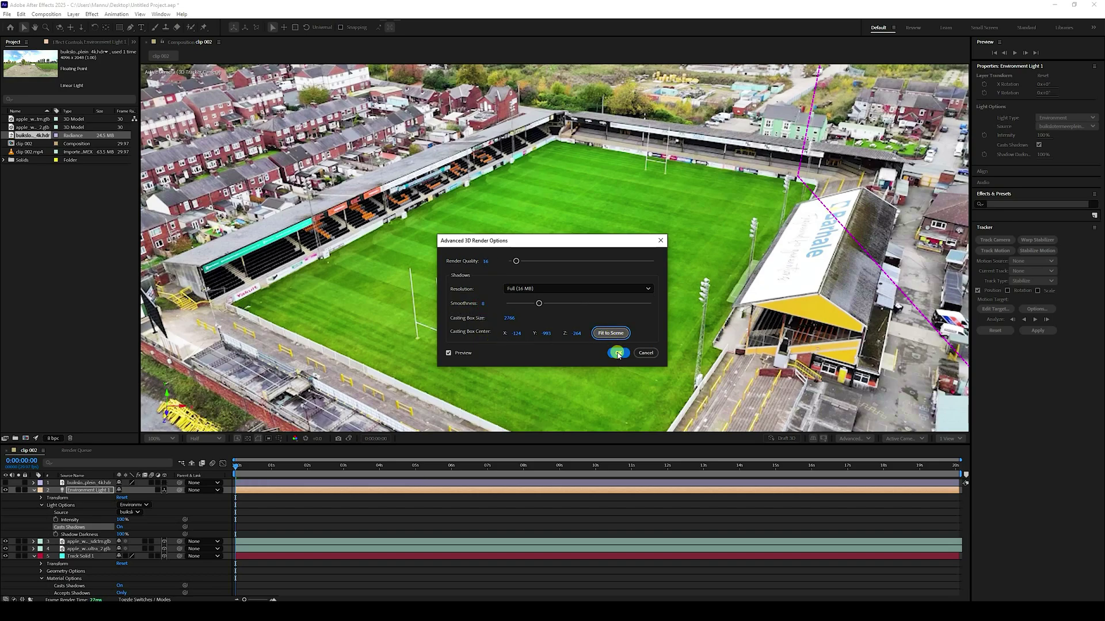
left_click(618, 353)
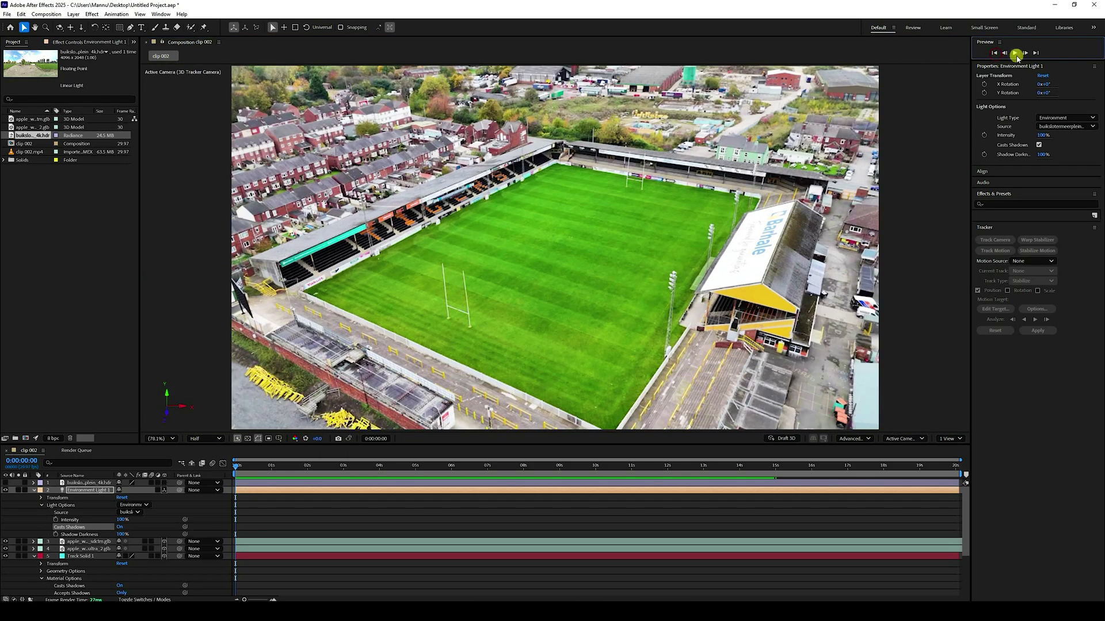
Preview the animation from the start and, at 5:04, set the environment light's Intensity to 110%
left_click(1014, 53)
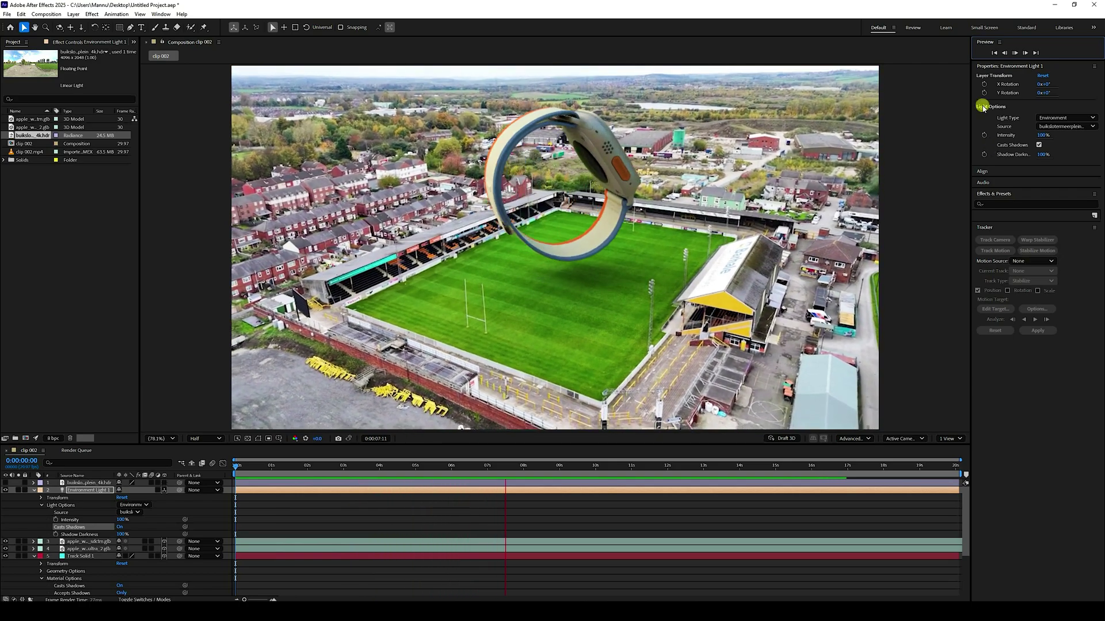
key("space")
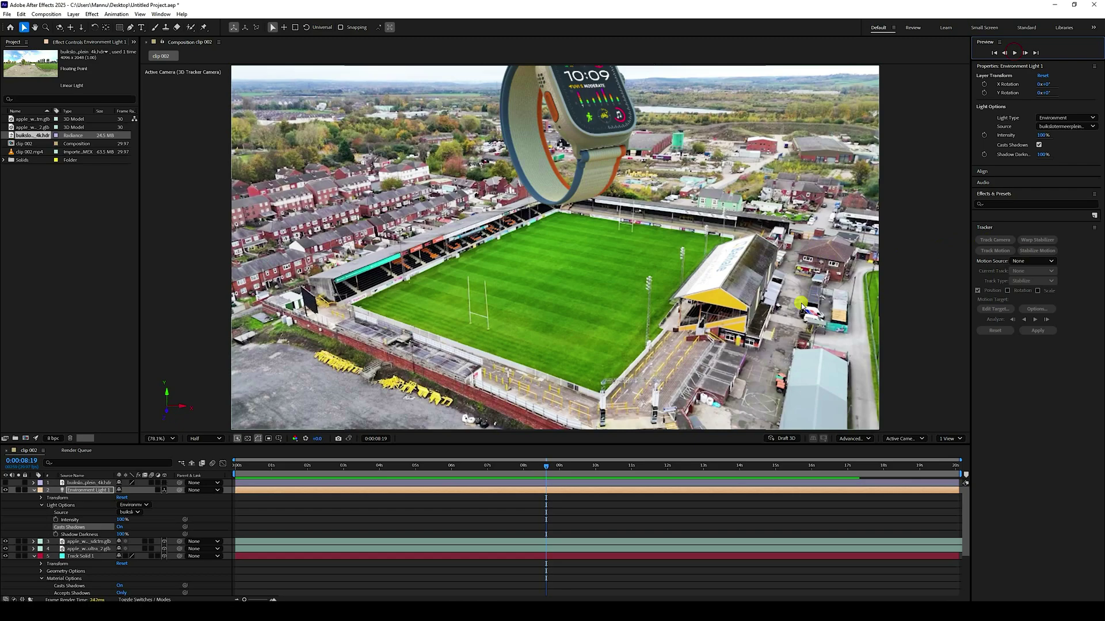
left_click_drag(525, 469, 420, 467)
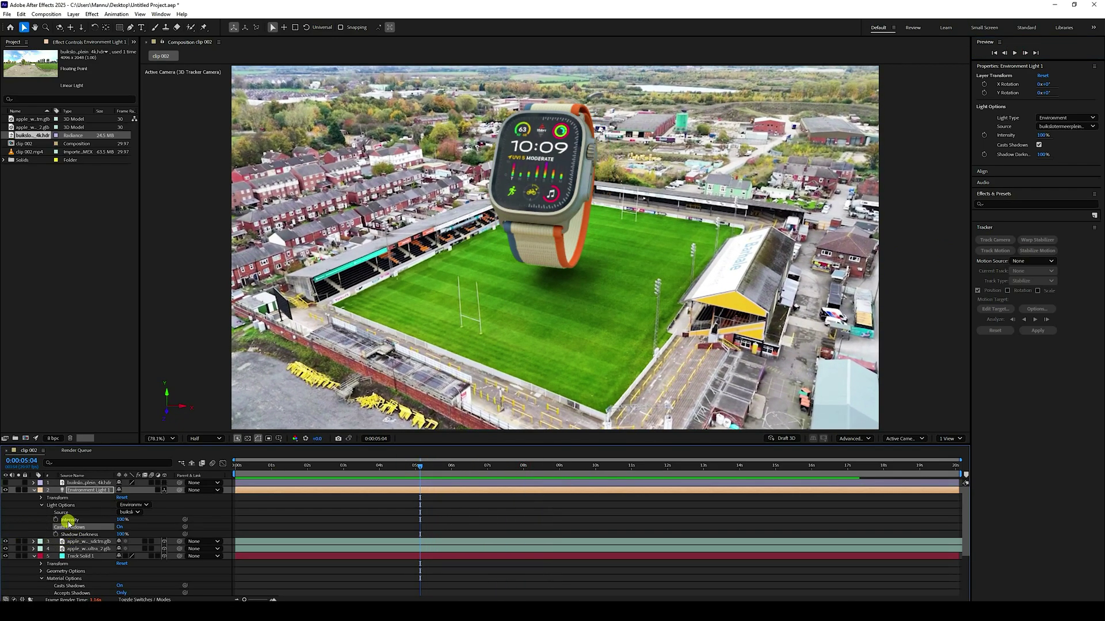
left_click(122, 519)
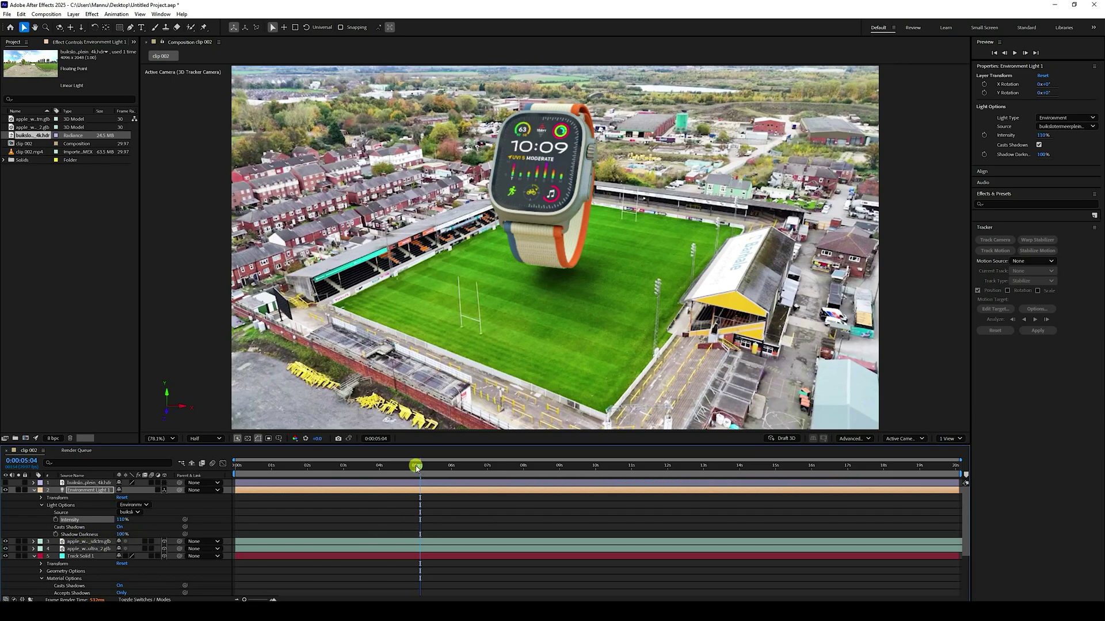
left_click_drag(416, 467, 235, 466)
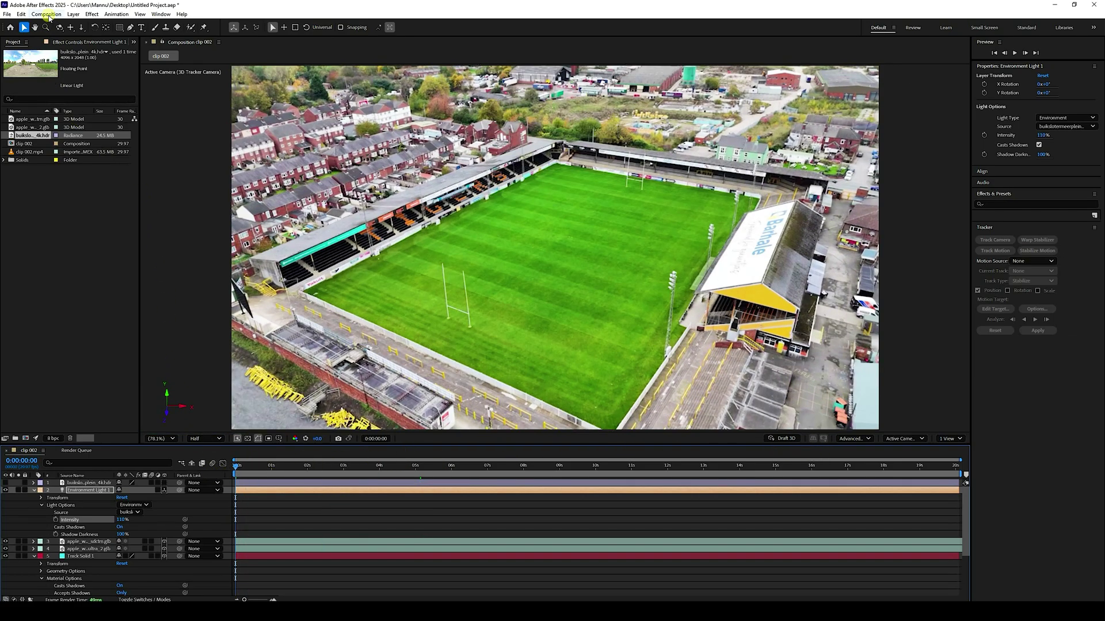
Set the composition's preview resolution to Full and add clip 002 to the Render Queue
left_click(45, 15)
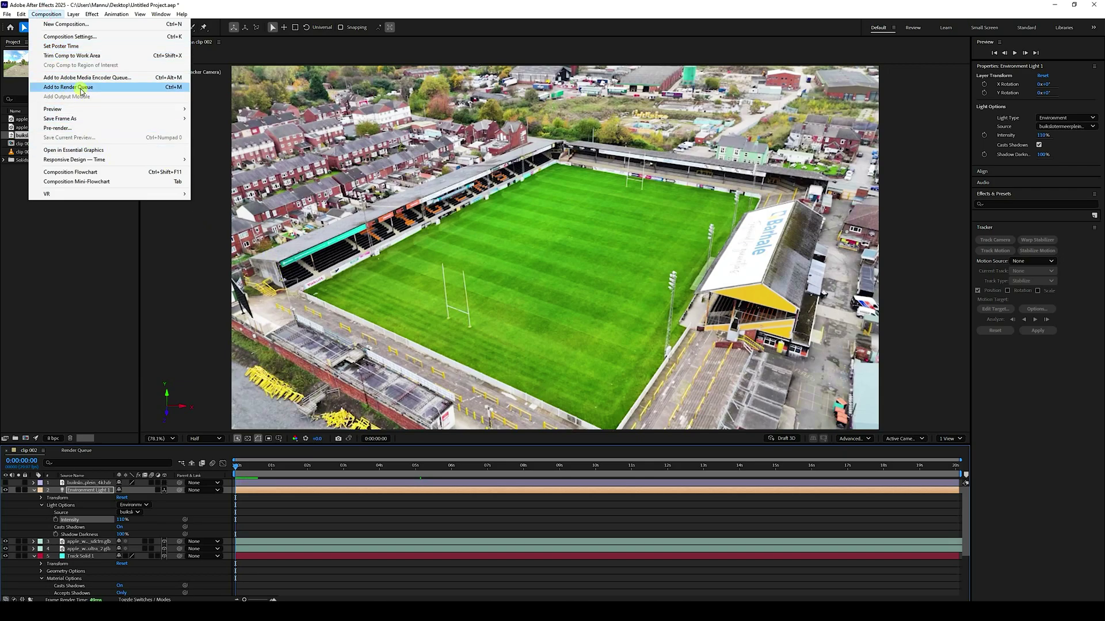
left_click(206, 438)
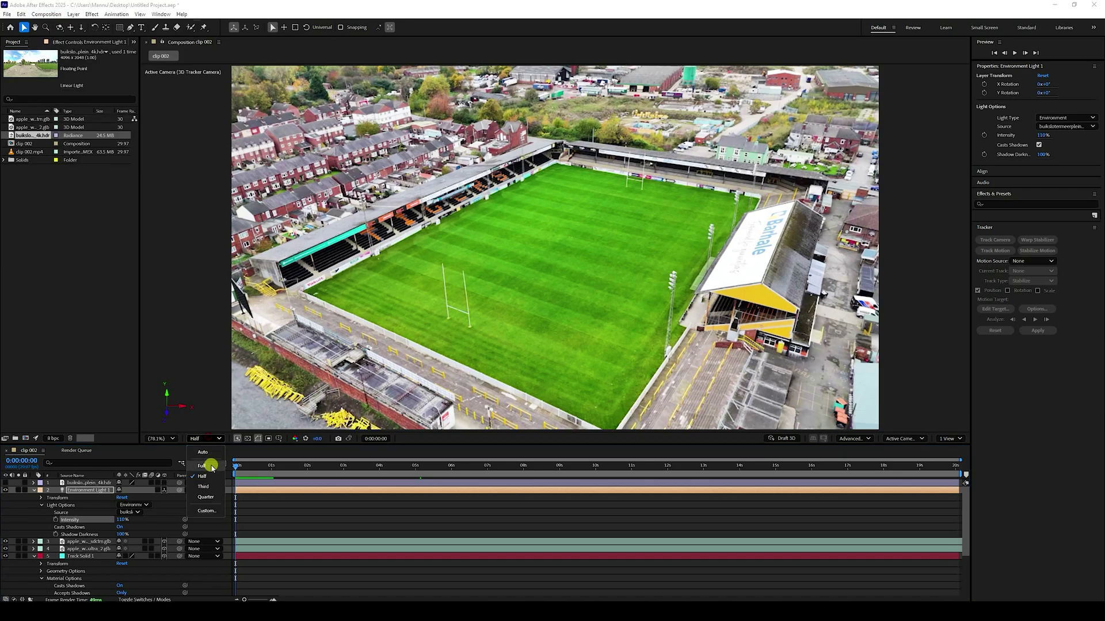
left_click(200, 466)
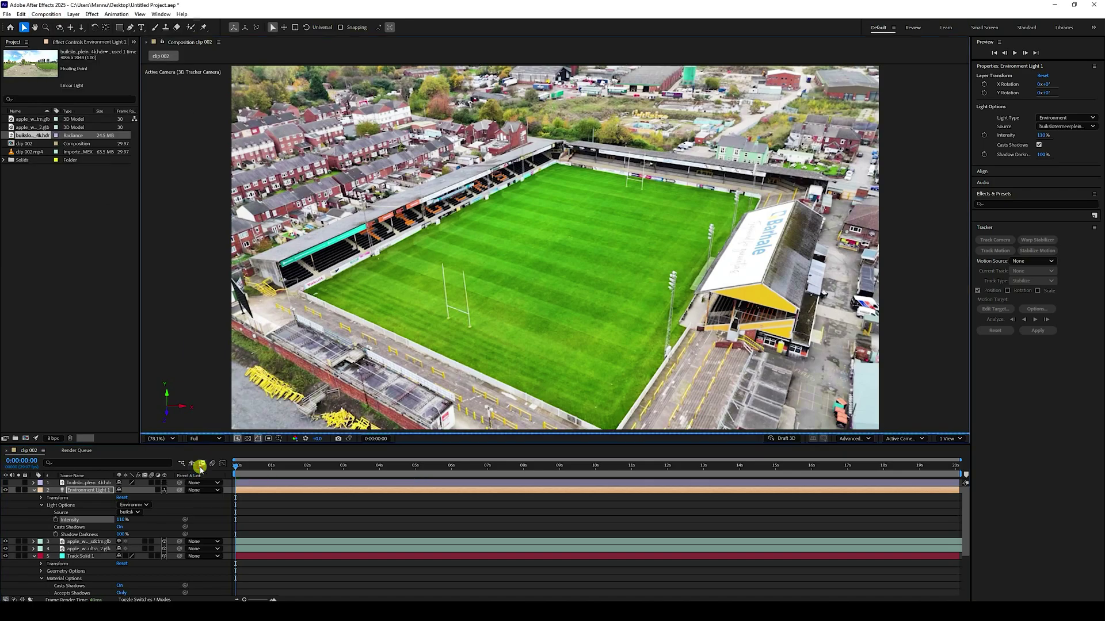
left_click(51, 15)
left_click(65, 91)
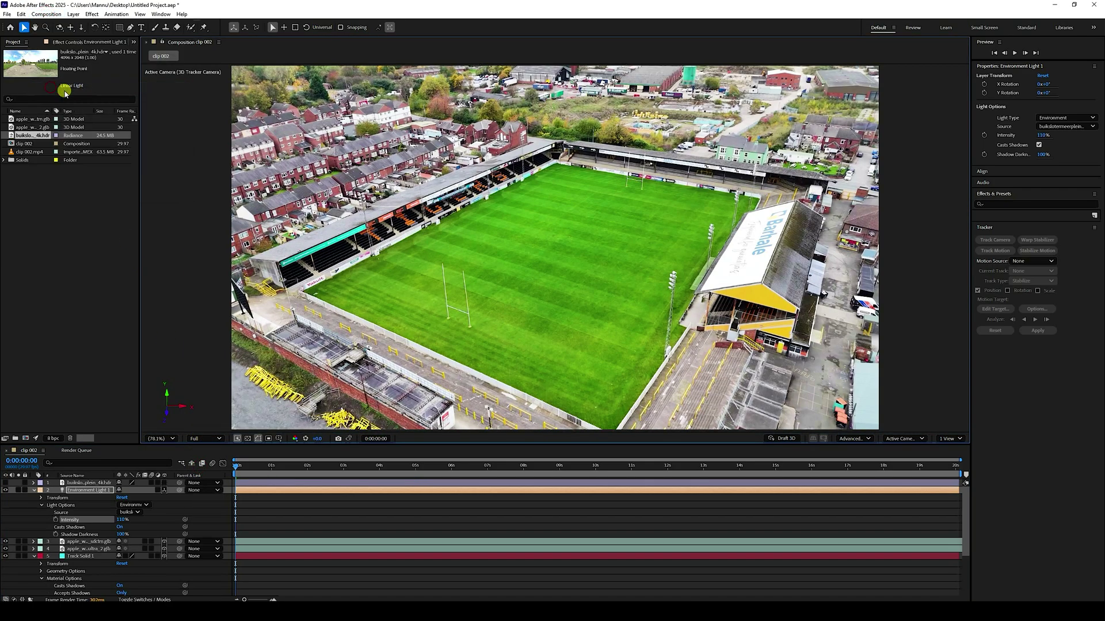
left_click(75, 452)
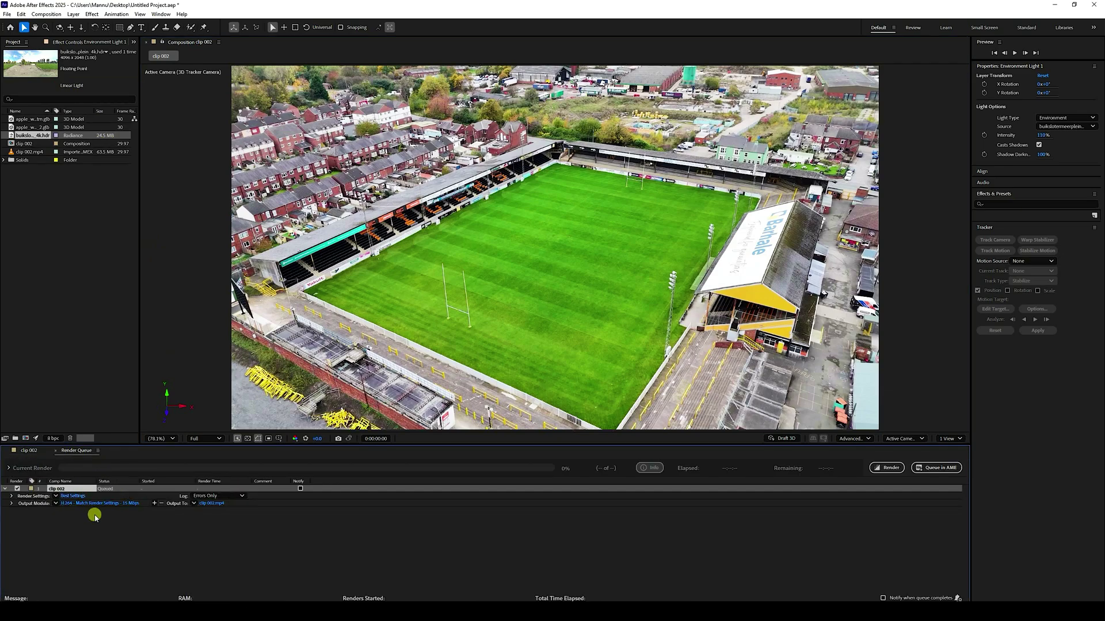
Set clip 002's output module to H.264 format with a target bitrate of 24 Mbps
left_click(70, 504)
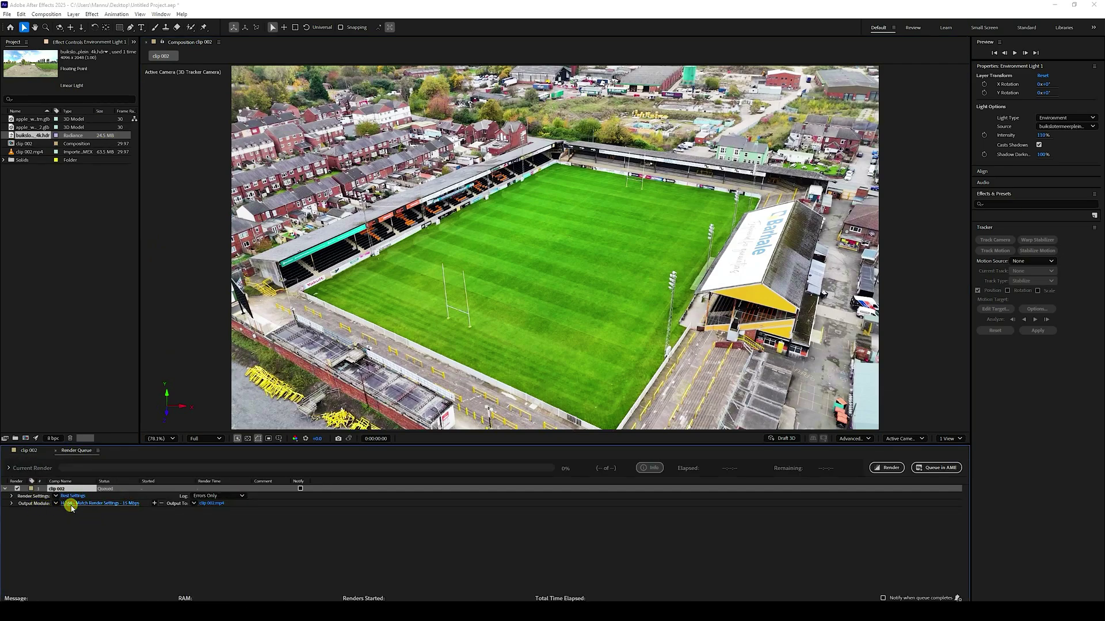
left_click(493, 195)
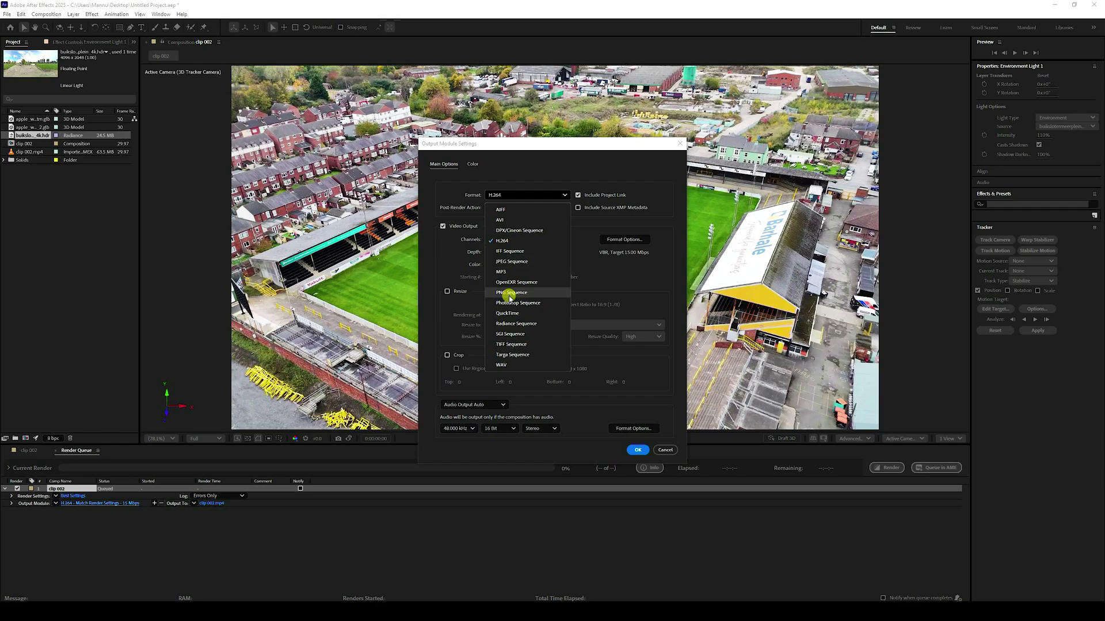
left_click(509, 239)
left_click(624, 239)
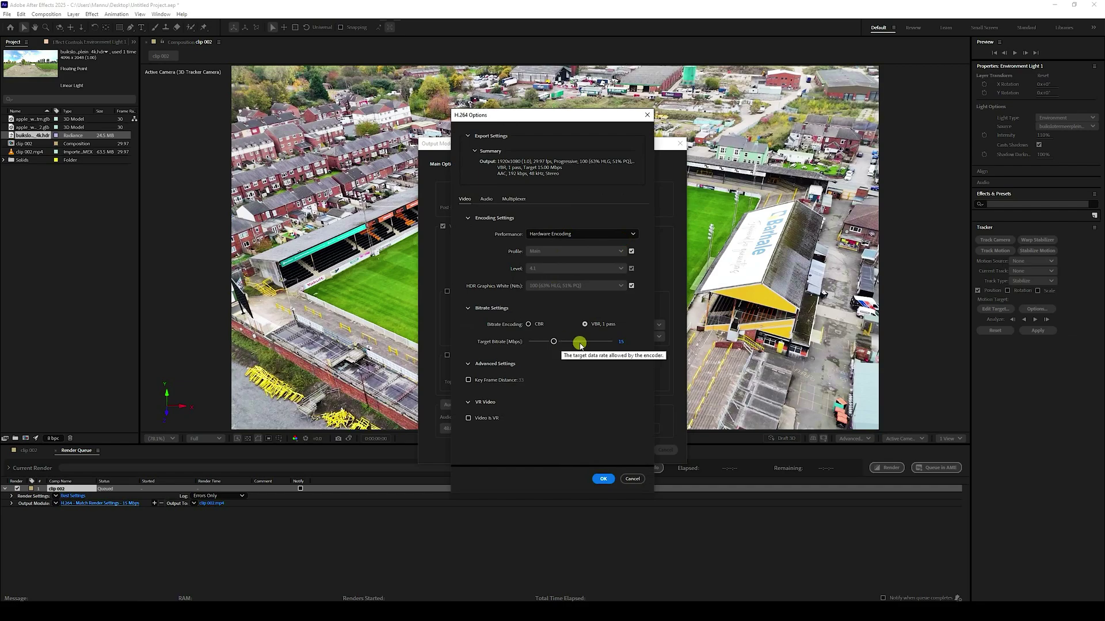
left_click(620, 342)
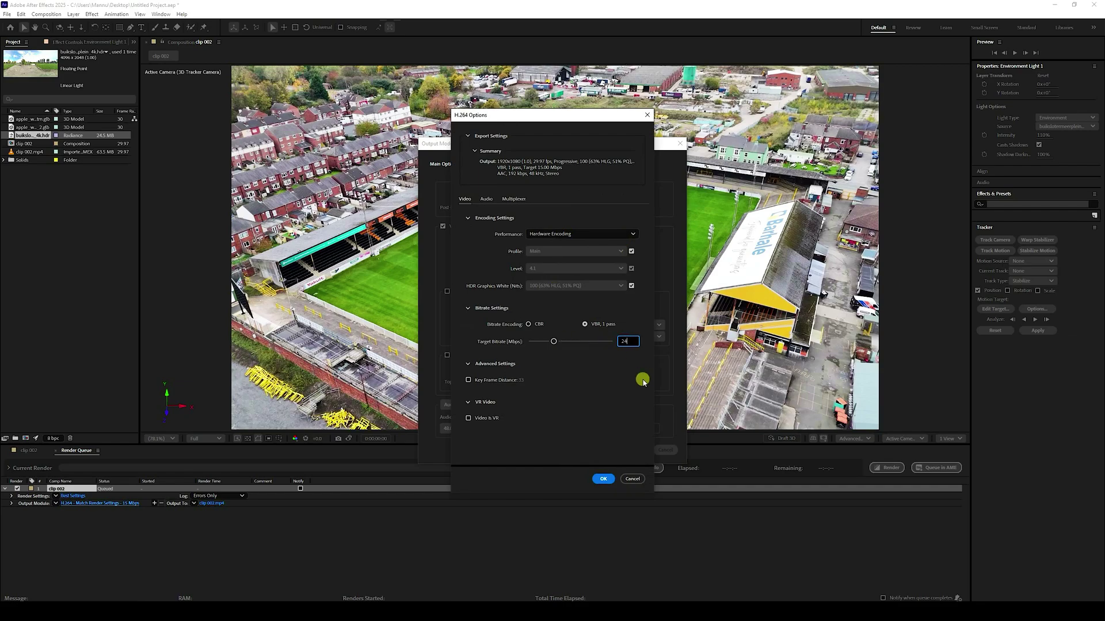
left_click(601, 407)
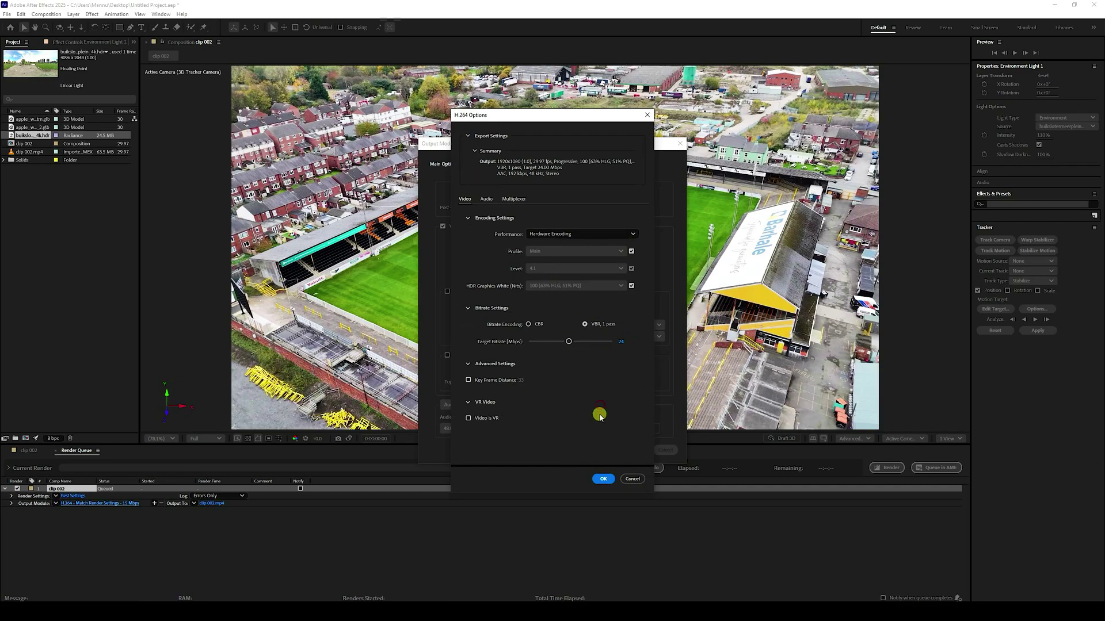
left_click(604, 479)
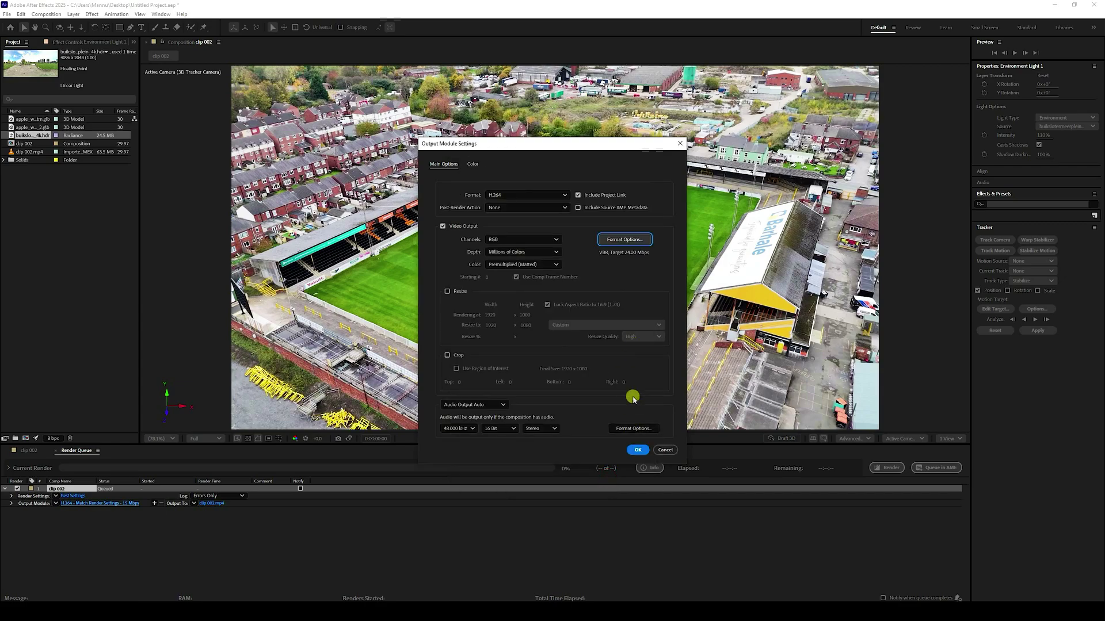
left_click(635, 449)
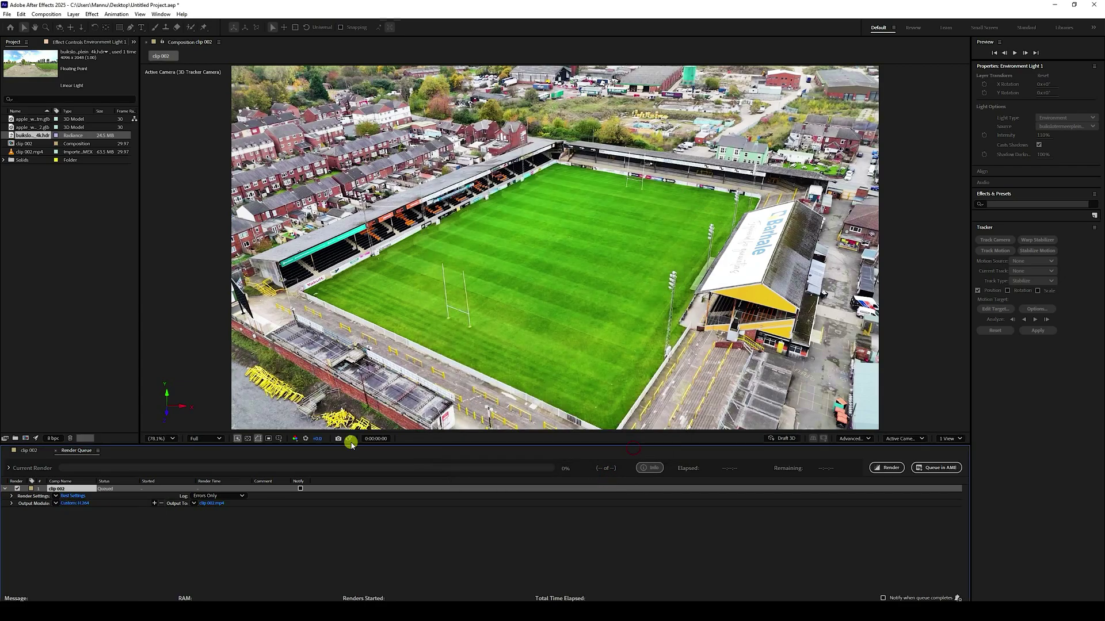
Set the output file to clip 002 as an H.264 MP4 on the Desktop and start the render
left_click(213, 504)
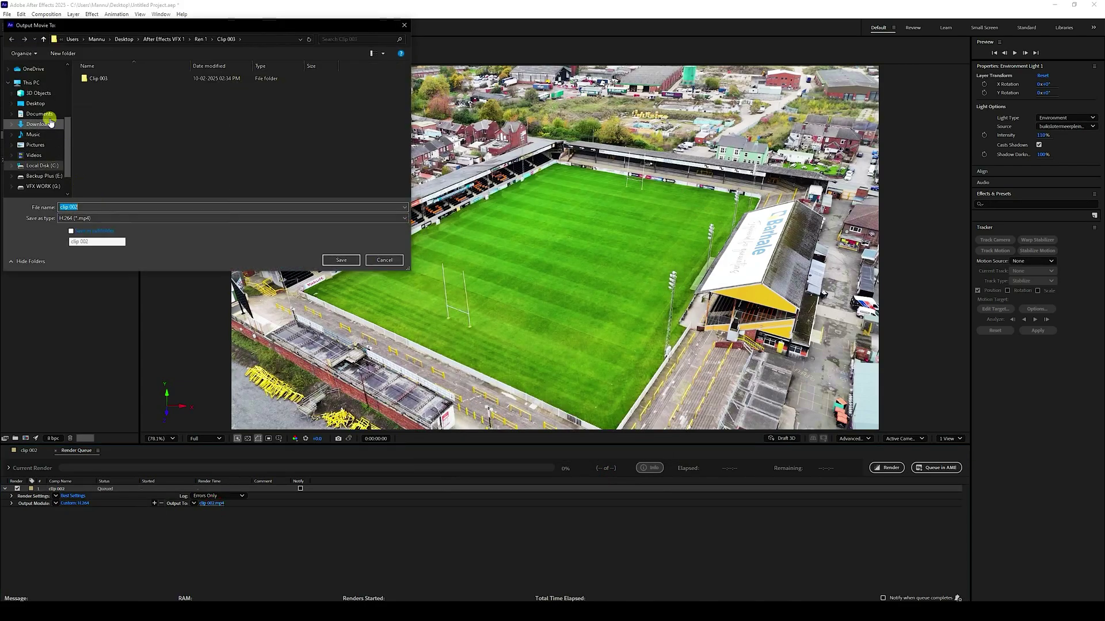
left_click(342, 260)
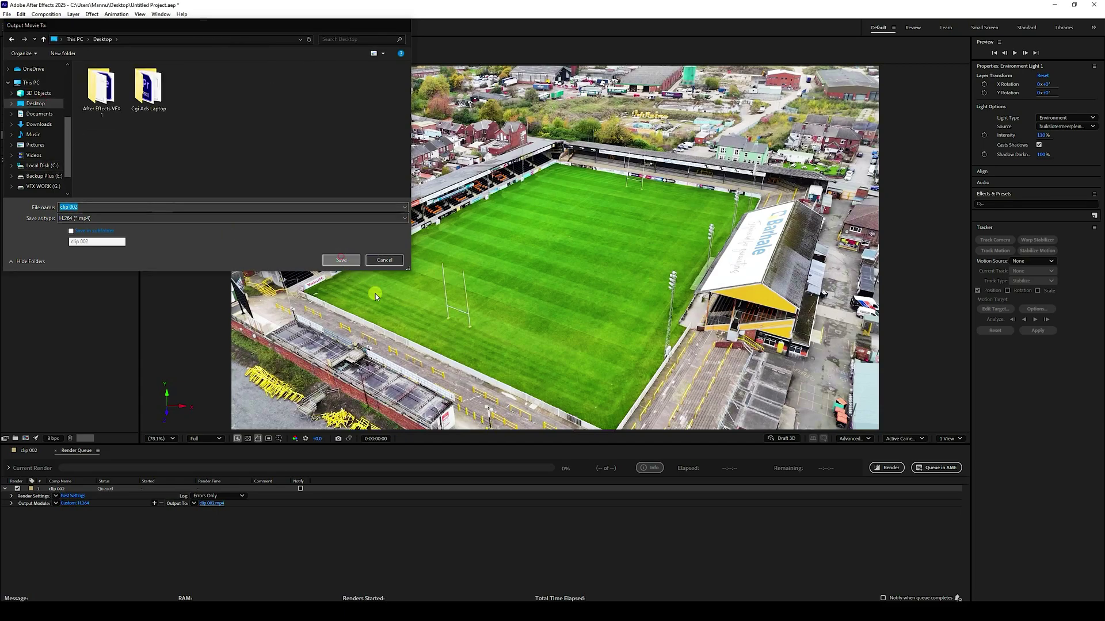
left_click(884, 468)
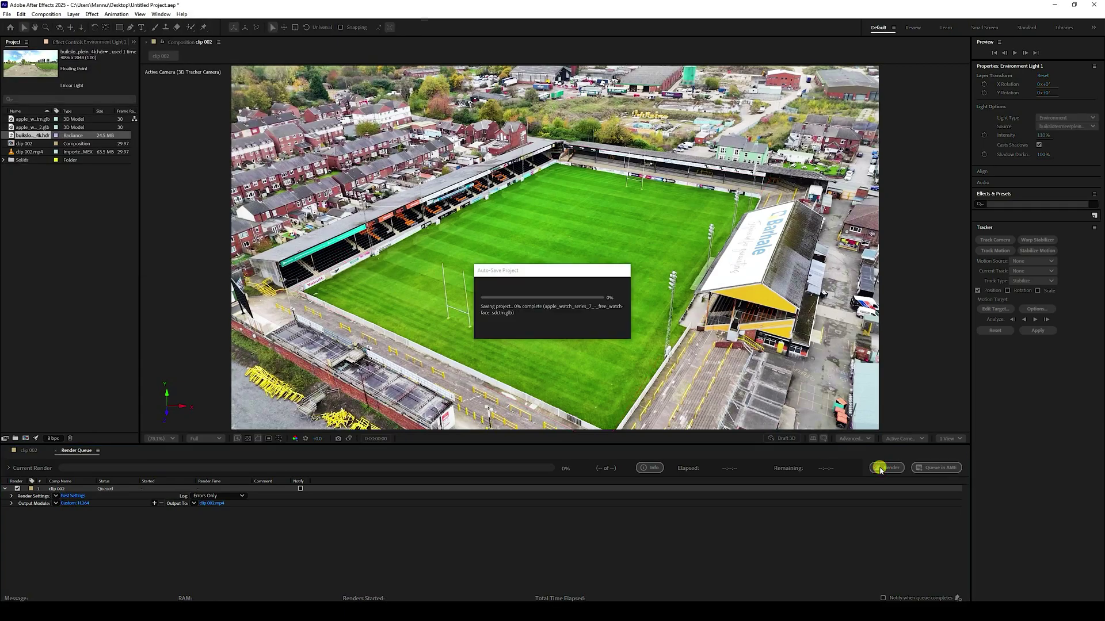